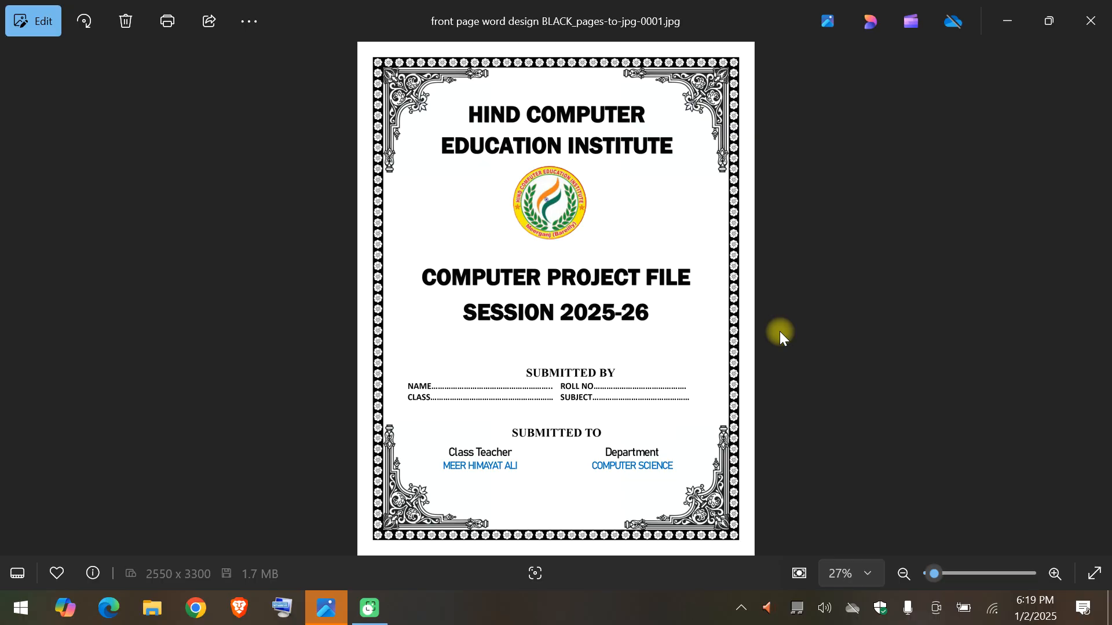
# Look over the sample project cover page image, and launch Word.
pyautogui.doubleClick(780, 334)
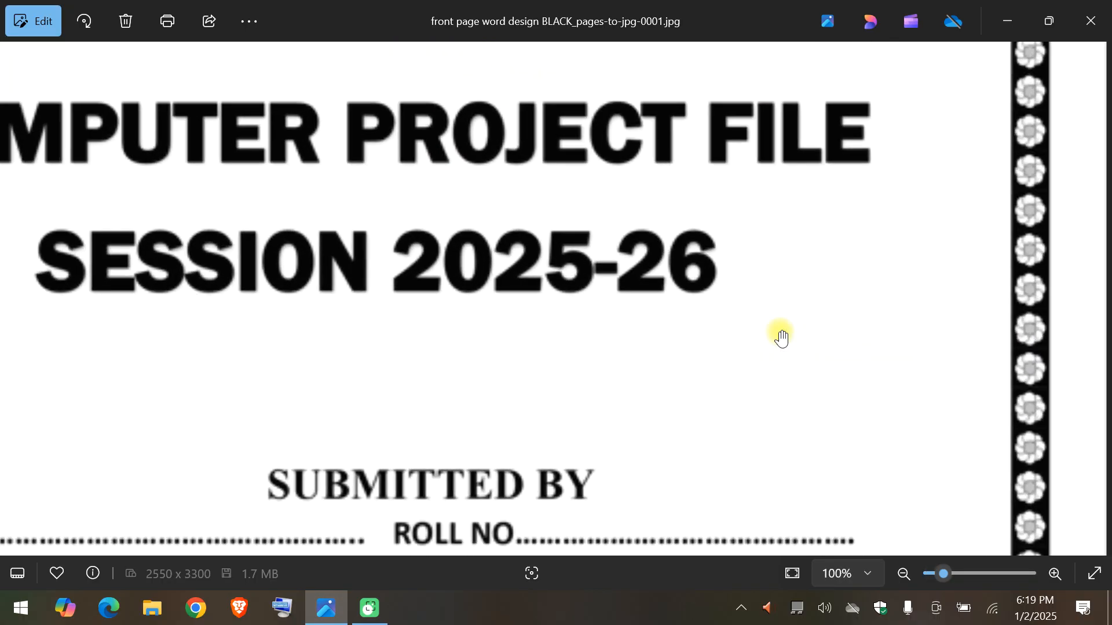
pyautogui.doubleClick(782, 337)
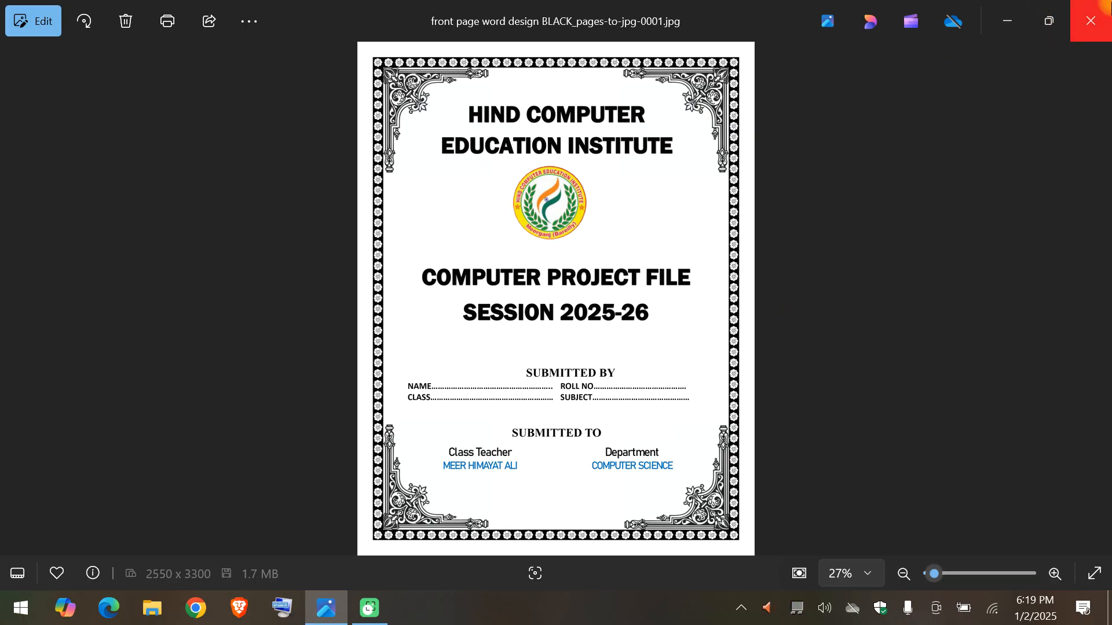
pyautogui.press('super')
pyautogui.write('wo')
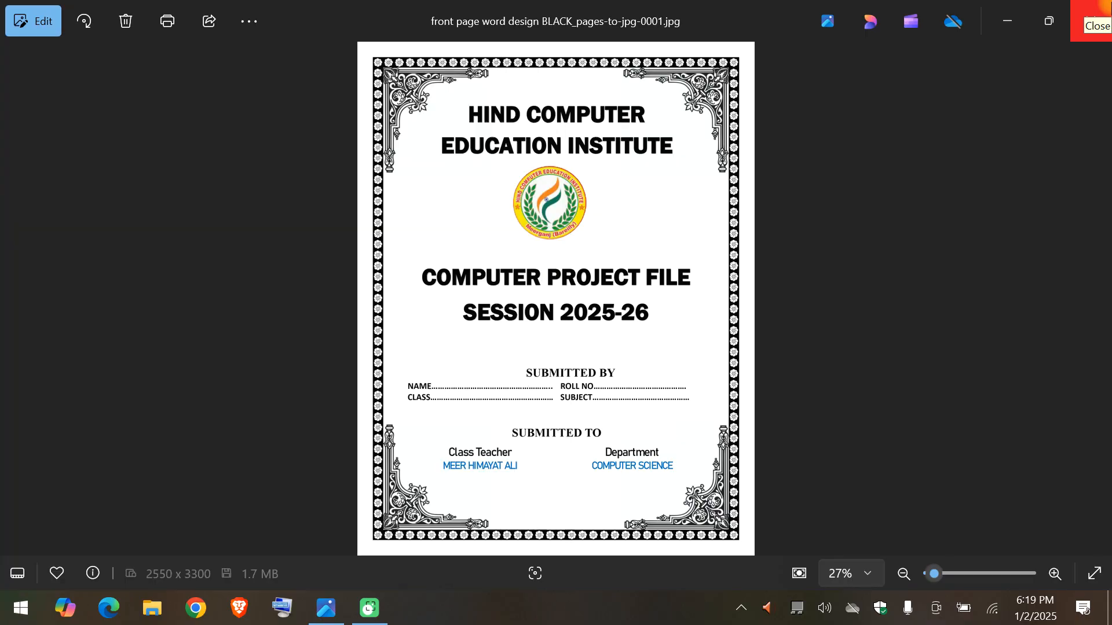
pyautogui.write('rd')
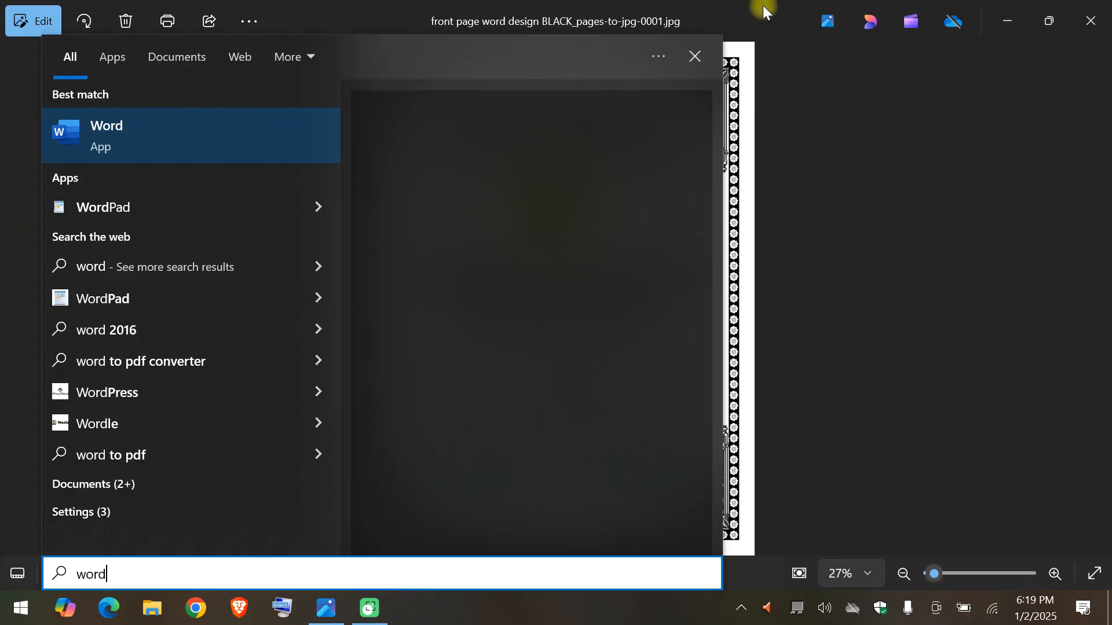
pyautogui.click(277, 144)
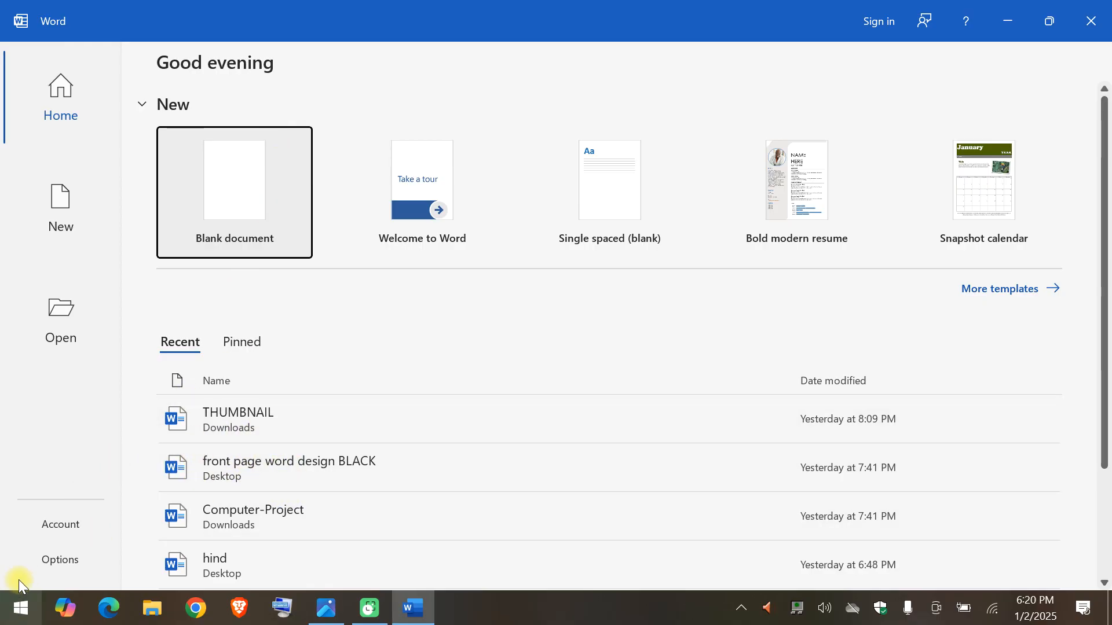
# Check which Office edition and version is installed in the account information.
pyautogui.click(47, 565)
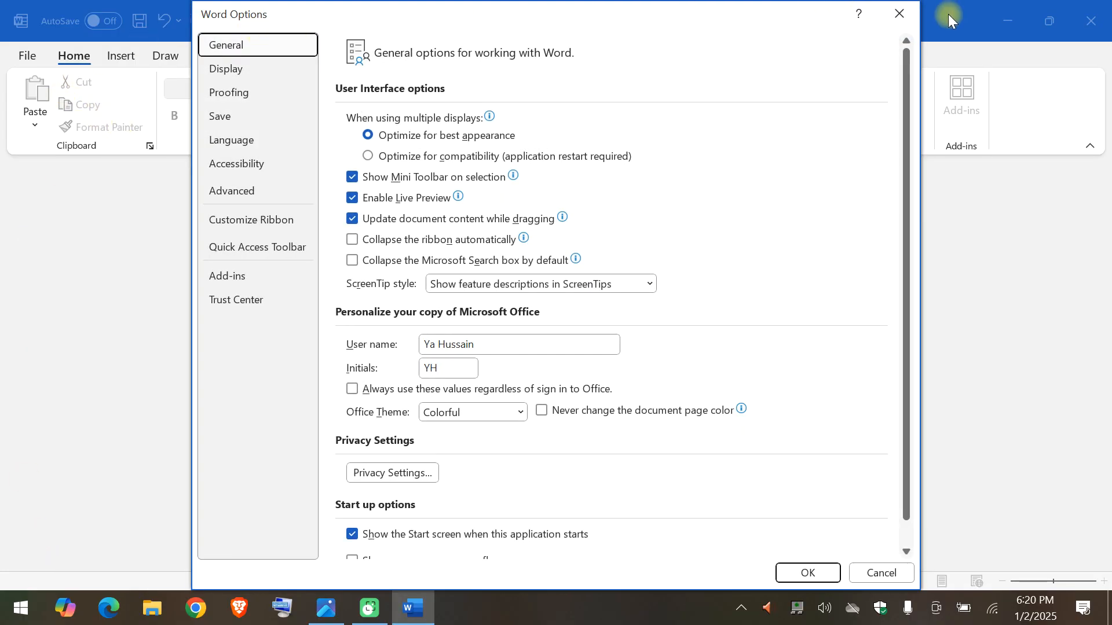
pyautogui.click(908, 11)
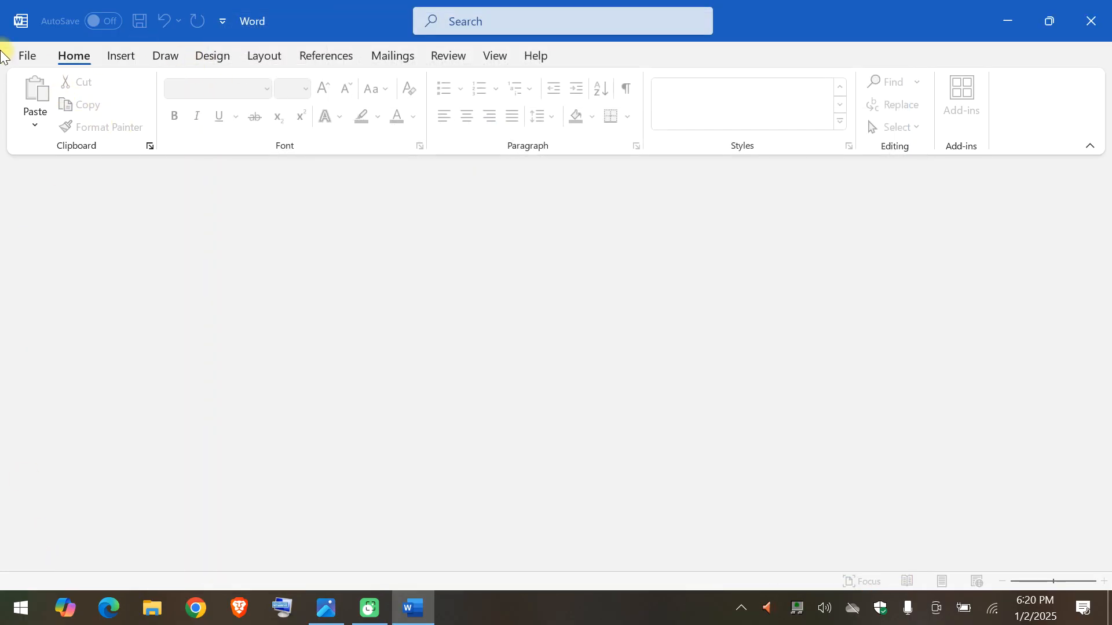
pyautogui.click(24, 57)
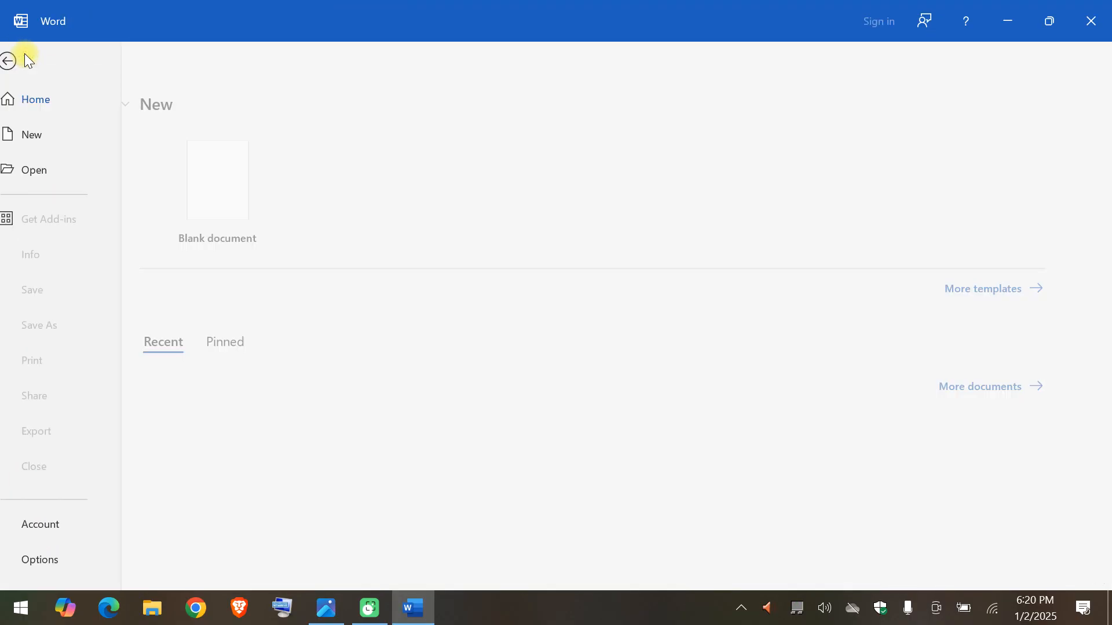
pyautogui.click(78, 525)
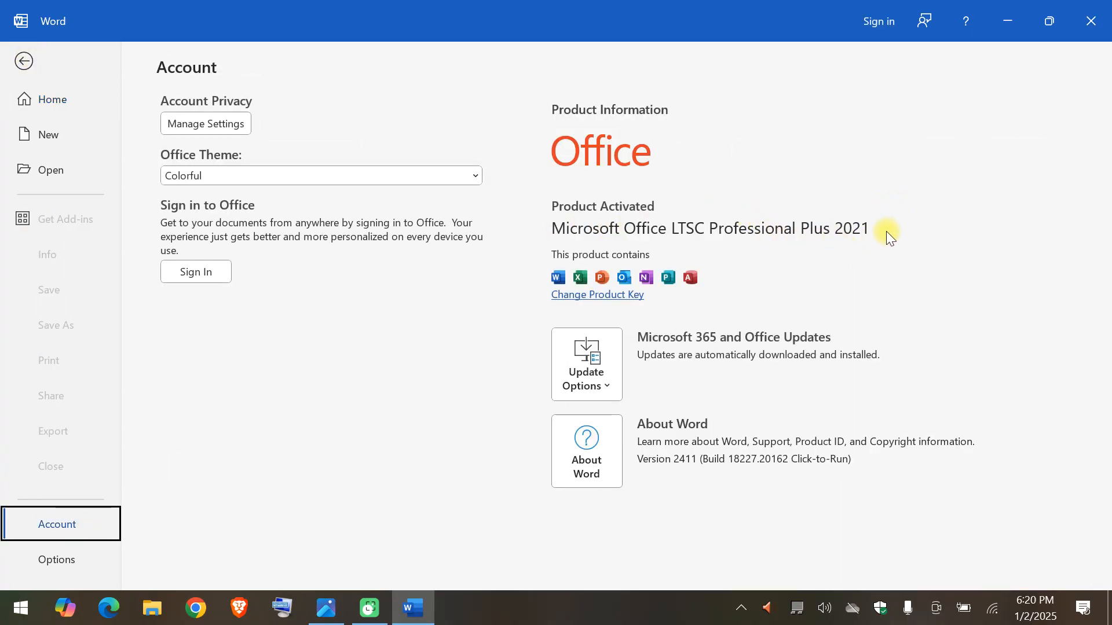
pyautogui.press('Escape')
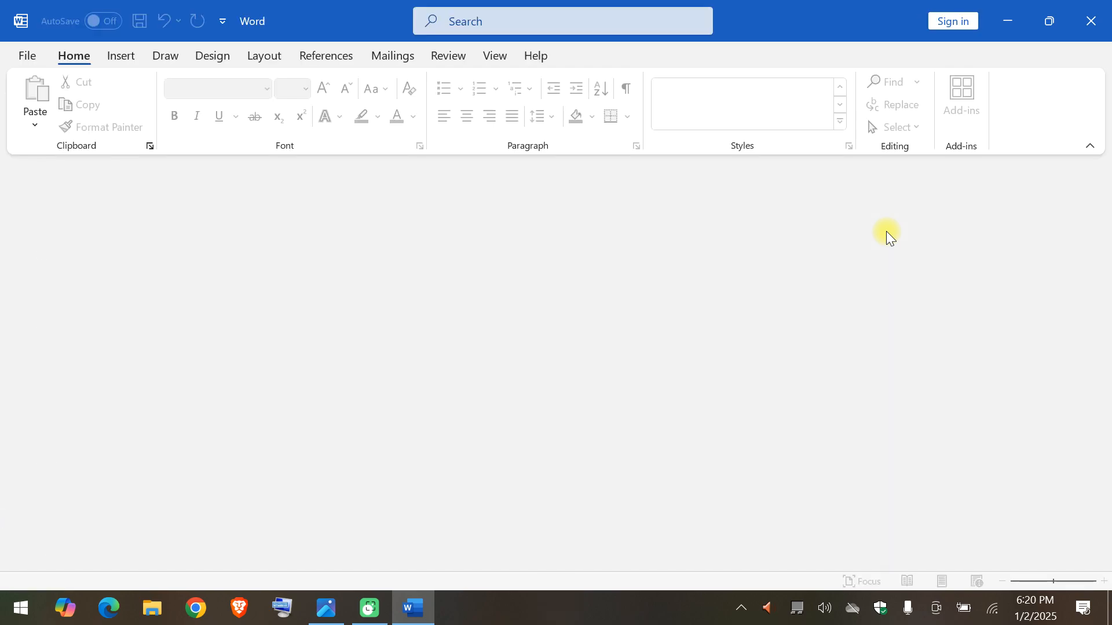
# Create a new blank document.
pyautogui.hotkey('ctrl', 'n')
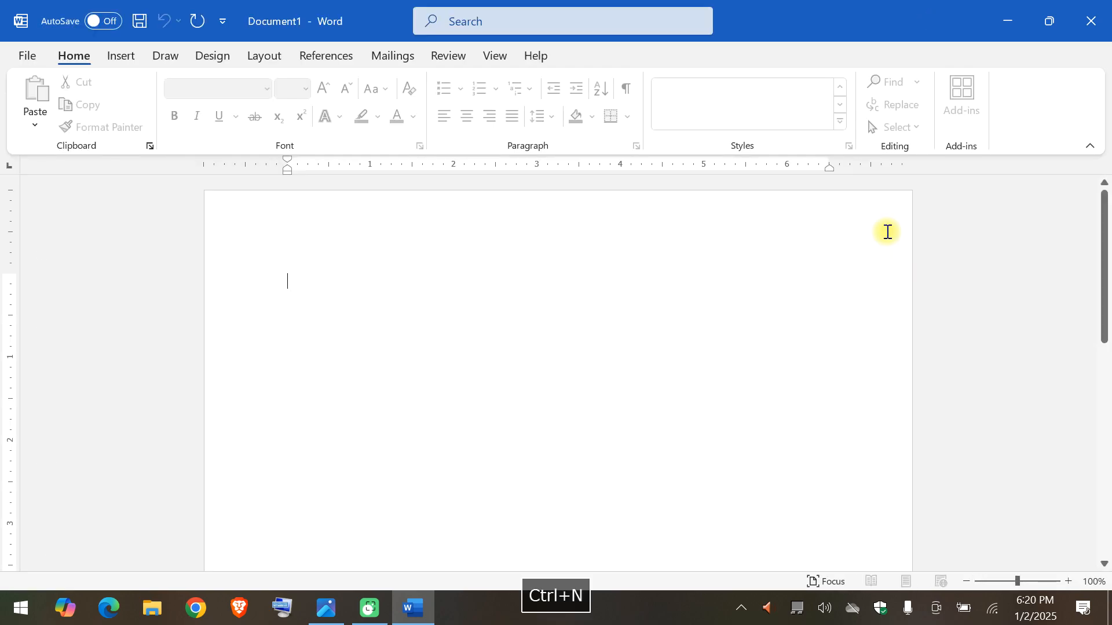
pyautogui.keyDown('ctrl'); pyautogui.scroll(-6, 887, 232); pyautogui.keyUp('ctrl')
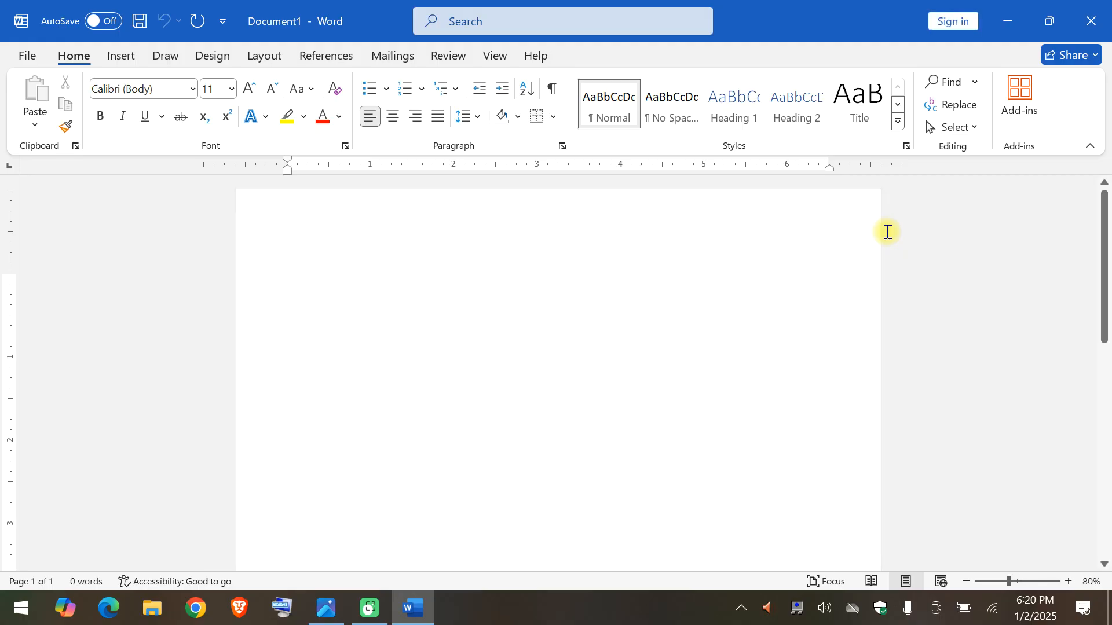
pyautogui.scroll(5, 887, 232)
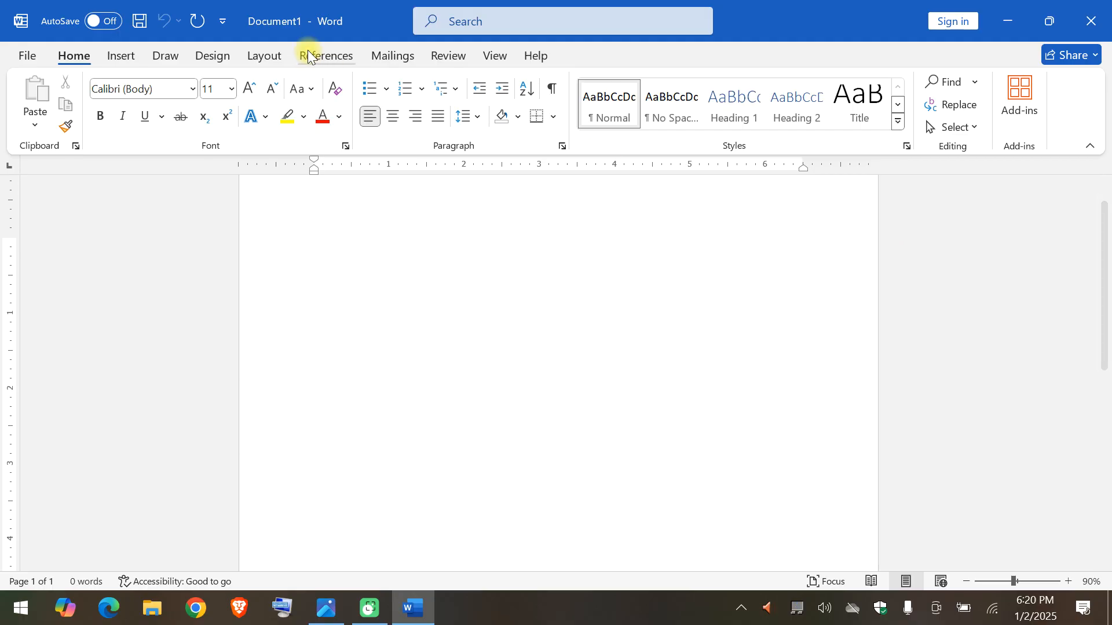
# Apply a box page border with the black-and-white flower art pattern to the whole document.
pyautogui.click(111, 49)
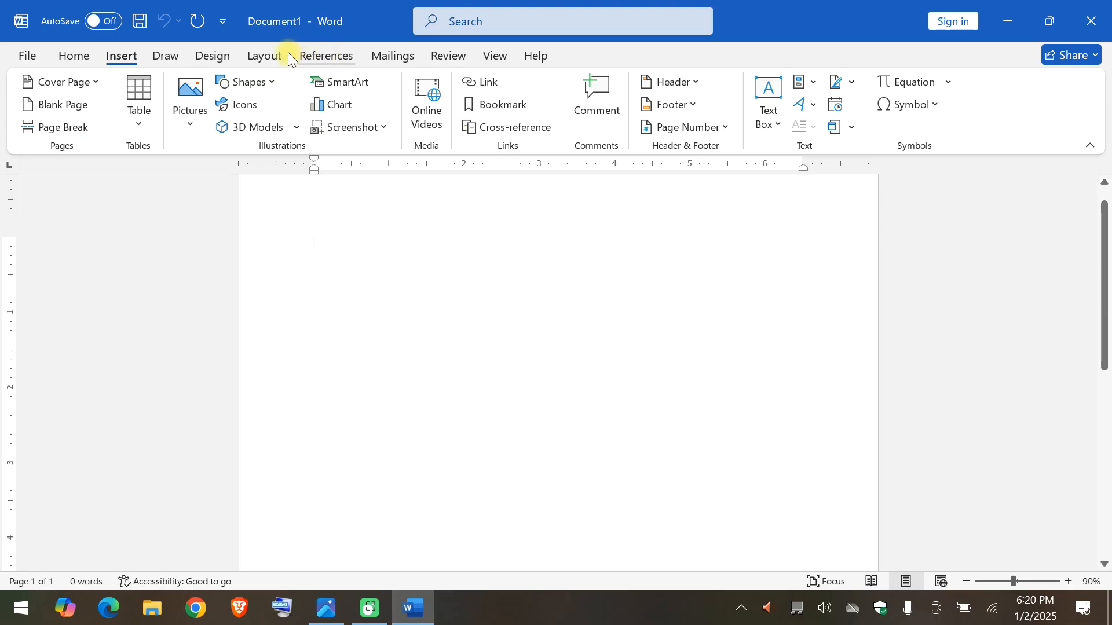
pyautogui.click(269, 54)
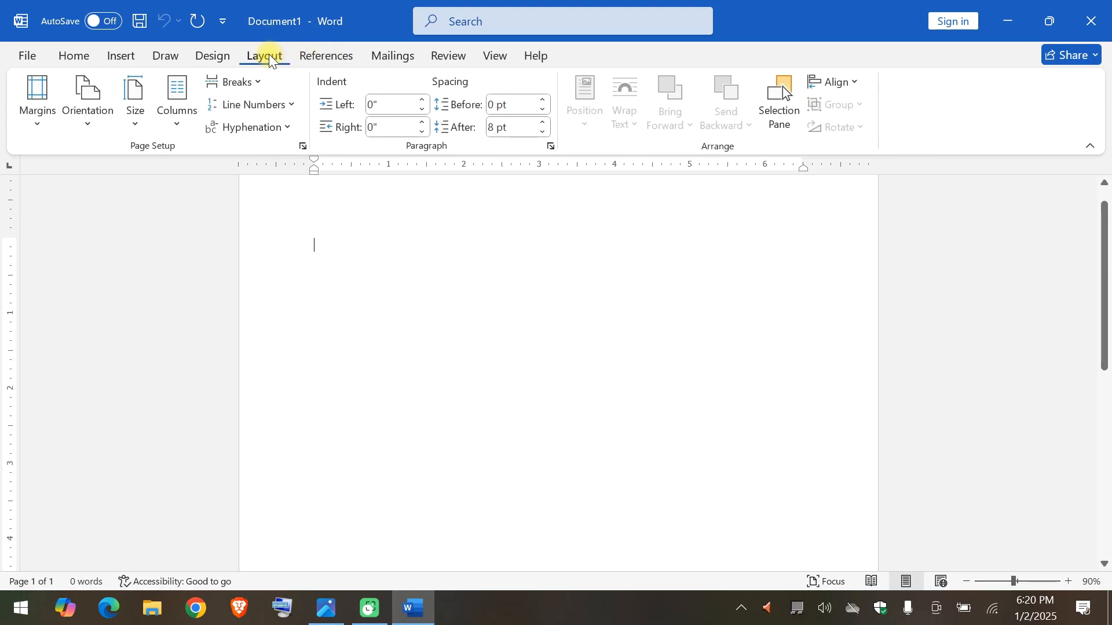
pyautogui.click(228, 53)
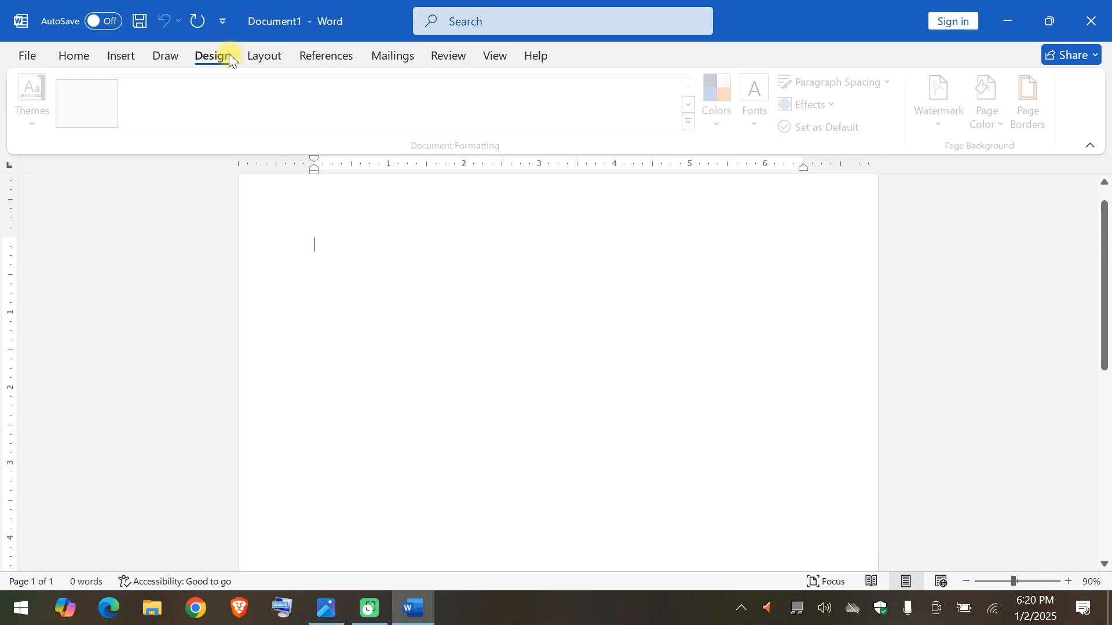
pyautogui.click(257, 60)
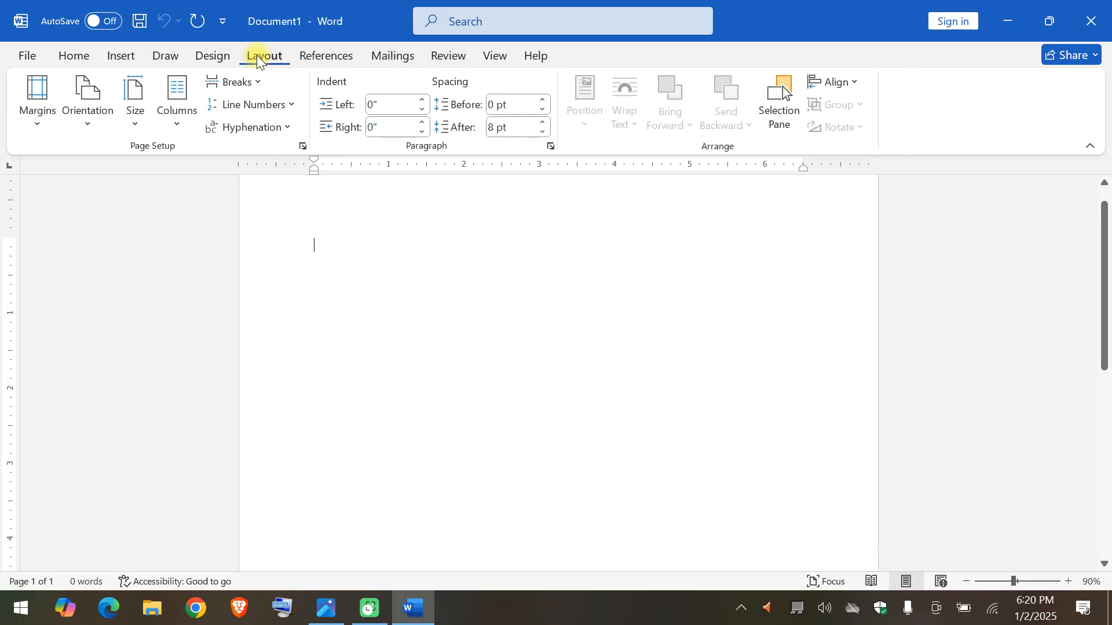
pyautogui.click(227, 54)
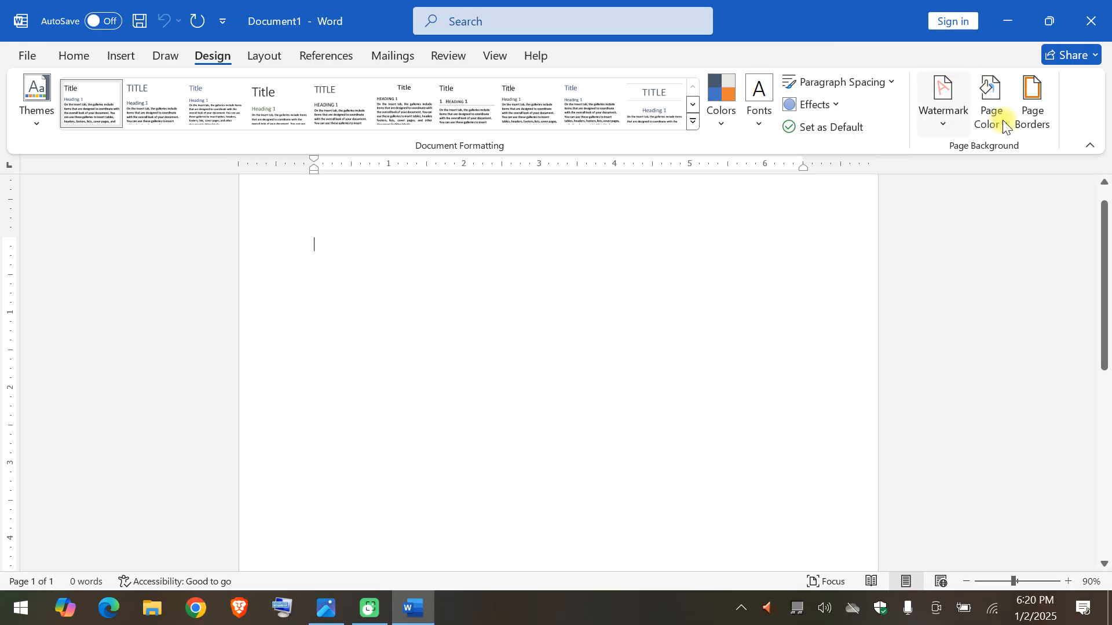
pyautogui.click(1041, 100)
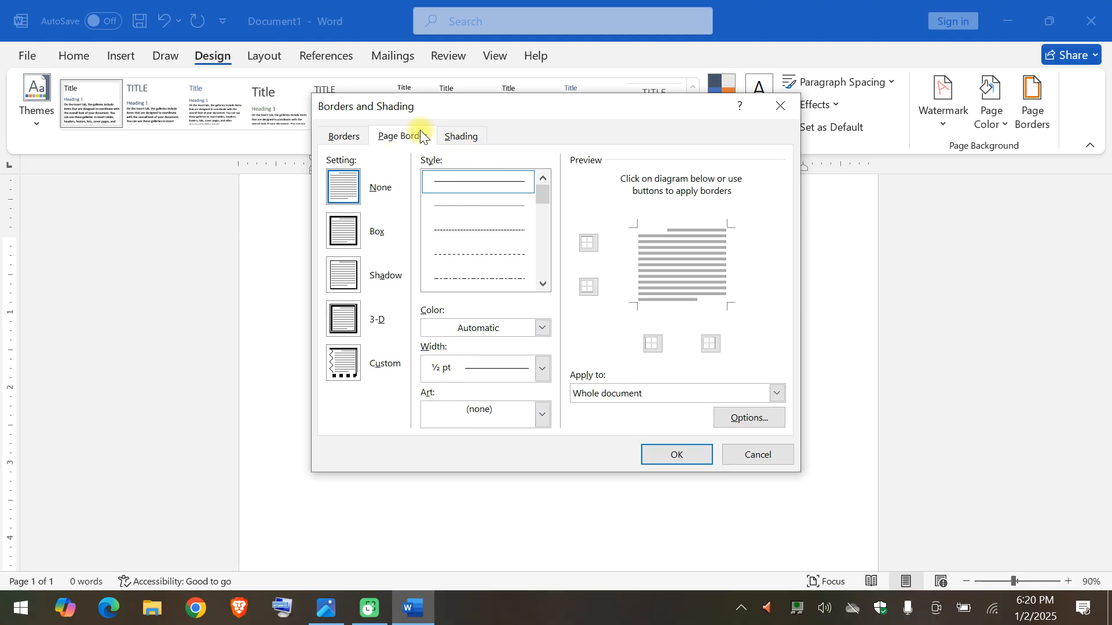
pyautogui.click(507, 420)
pyautogui.moveTo(540, 451); pyautogui.dragTo(544, 471)
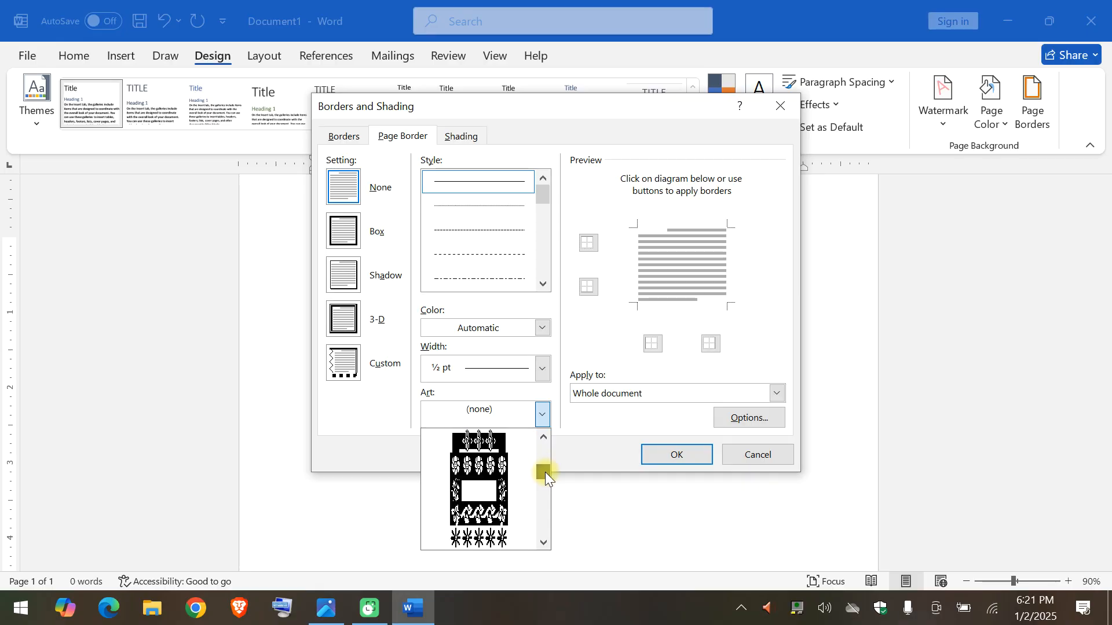
pyautogui.click(511, 471)
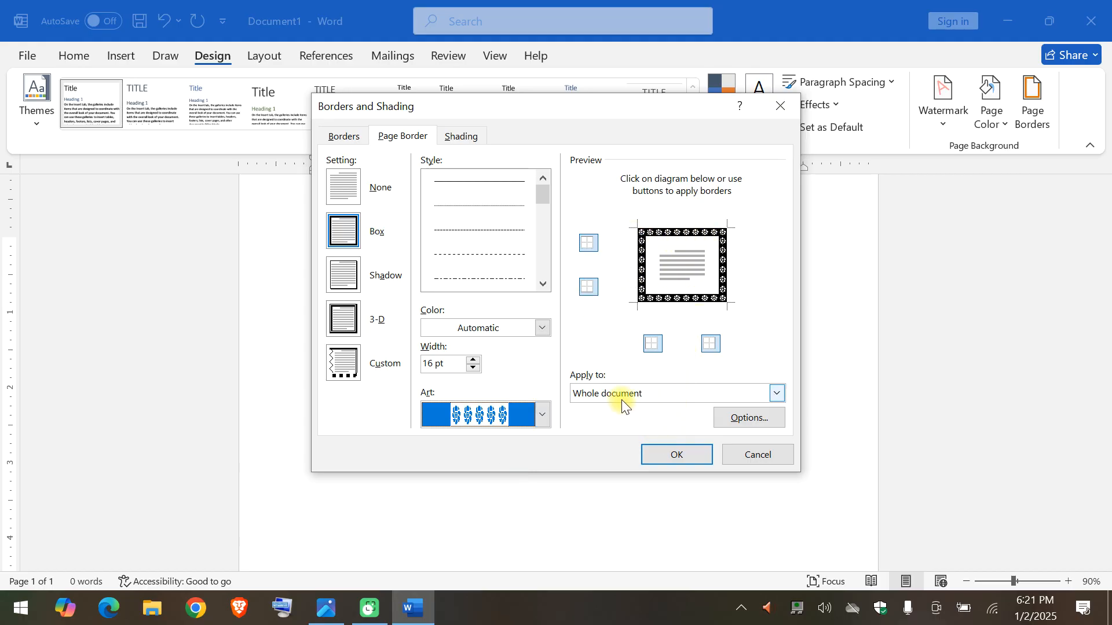
pyautogui.click(670, 460)
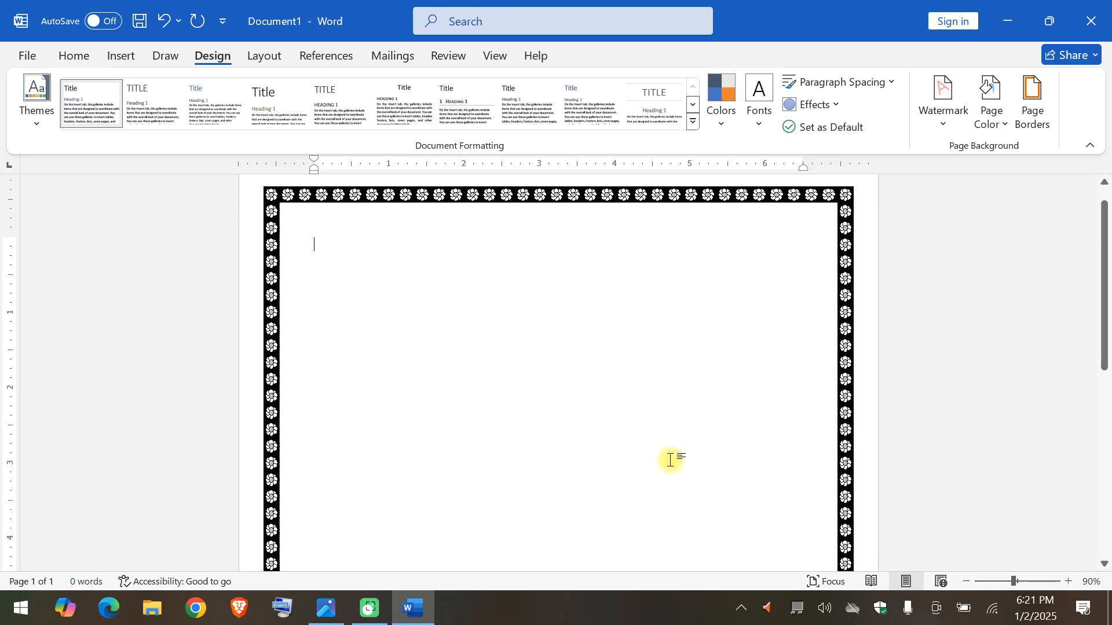
pyautogui.scroll(10, 669, 459)
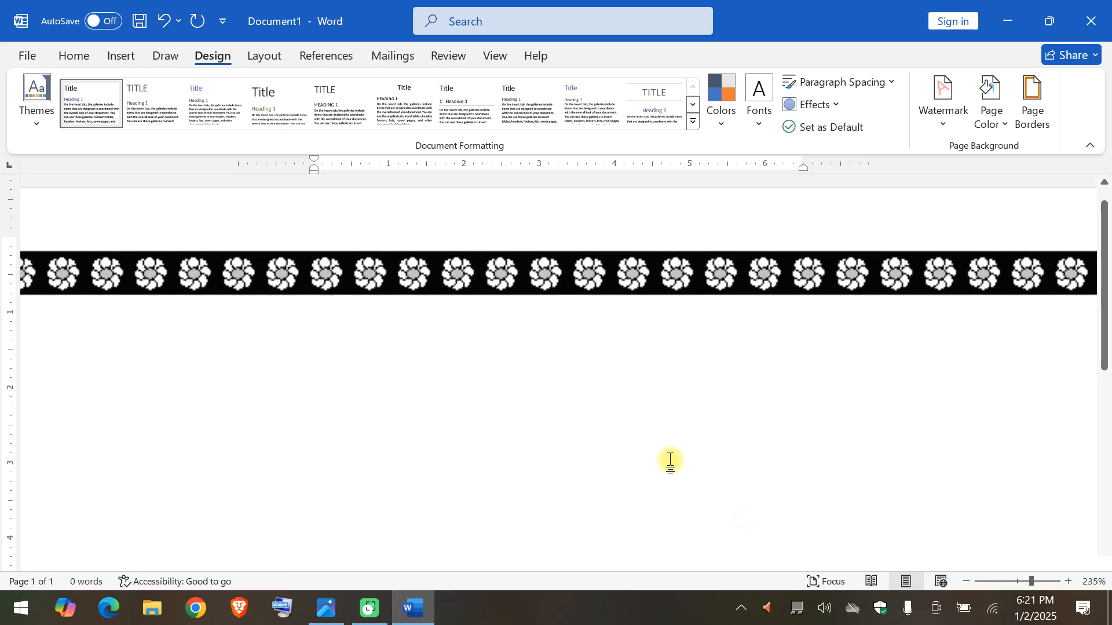
pyautogui.scroll(-15, 669, 460)
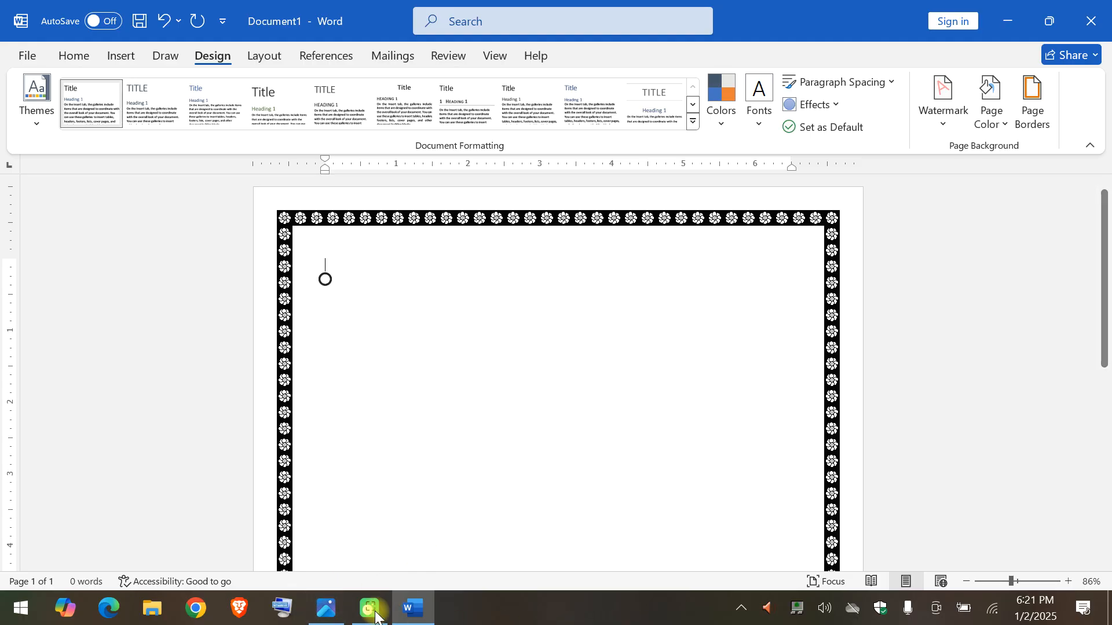
# Switch to Photos and examine the corner ornaments on the sample cover page front page word design BLACK_pages-to-jpg-0001.jpg.
pyautogui.click(333, 618)
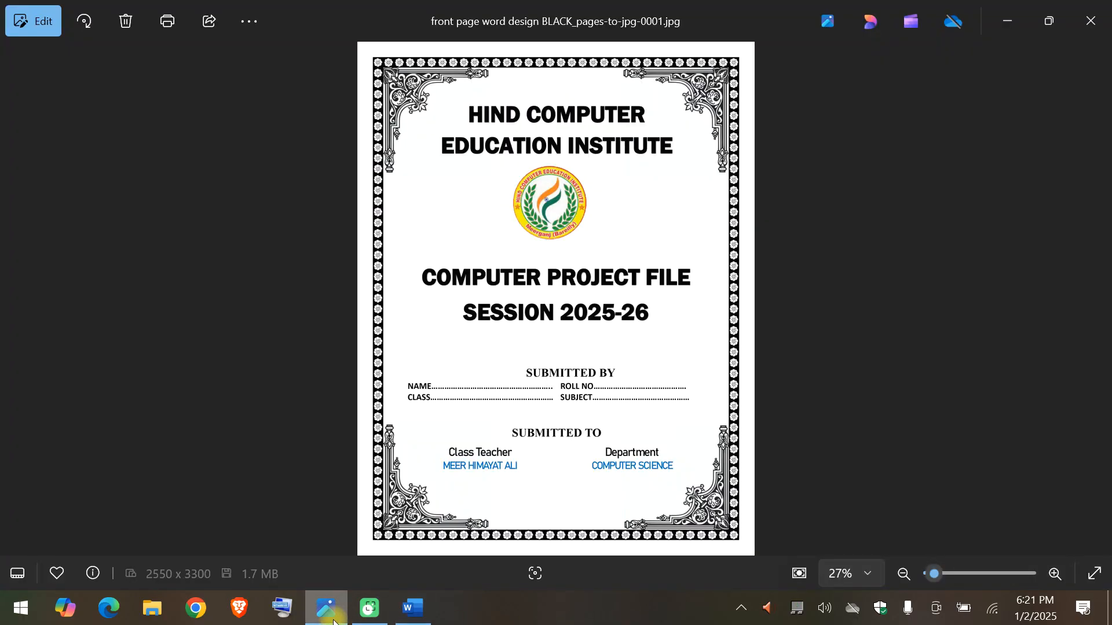
pyautogui.press('Right')
pyautogui.press('Right')
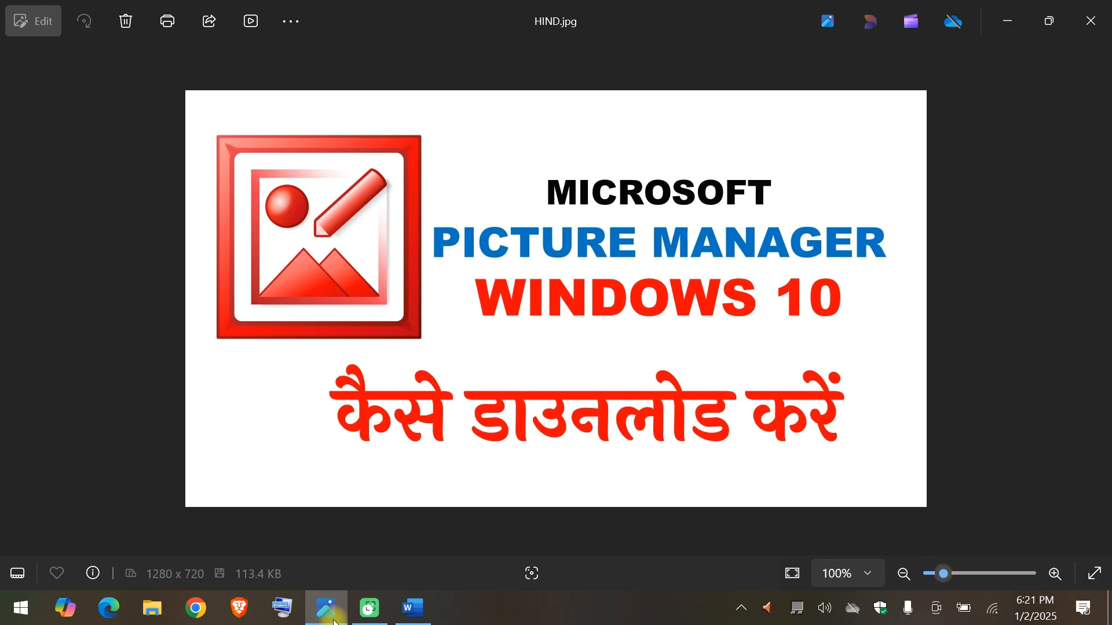
pyautogui.press('Right')
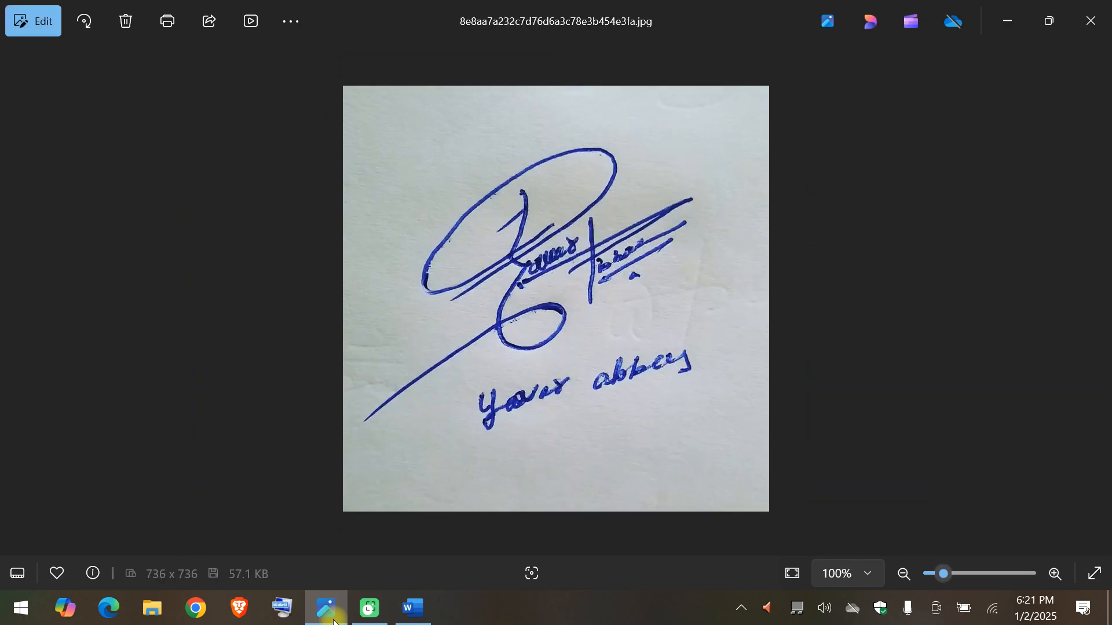
pyautogui.press('Left')
pyautogui.press('Left')
pyautogui.hotkey('ctrl', '+')
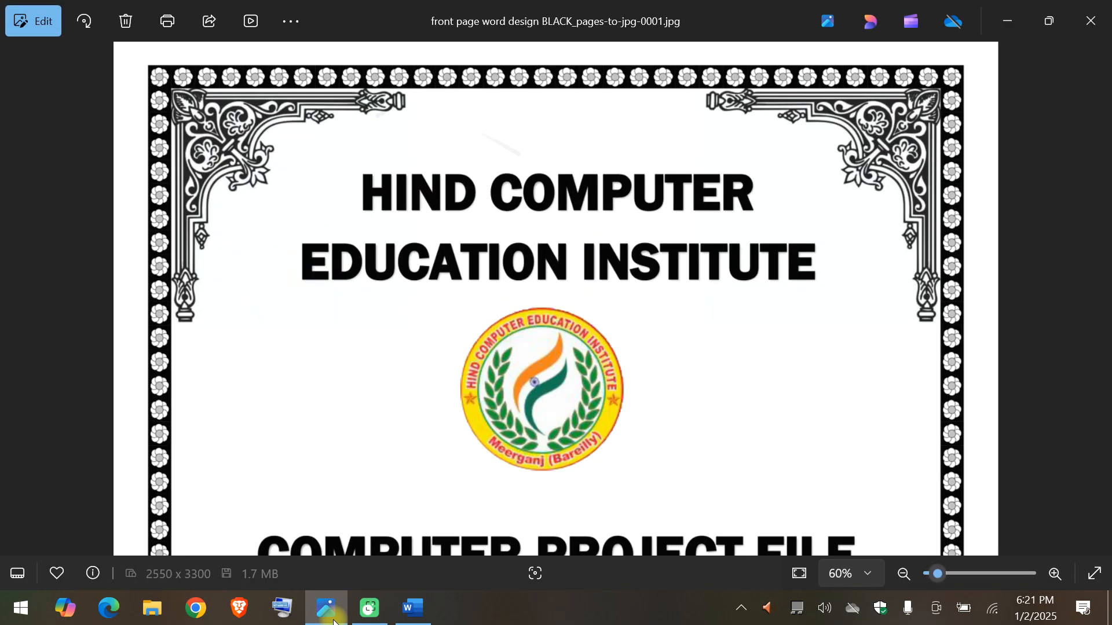
pyautogui.scroll(5, 489, 138)
pyautogui.scroll(-3, 490, 138)
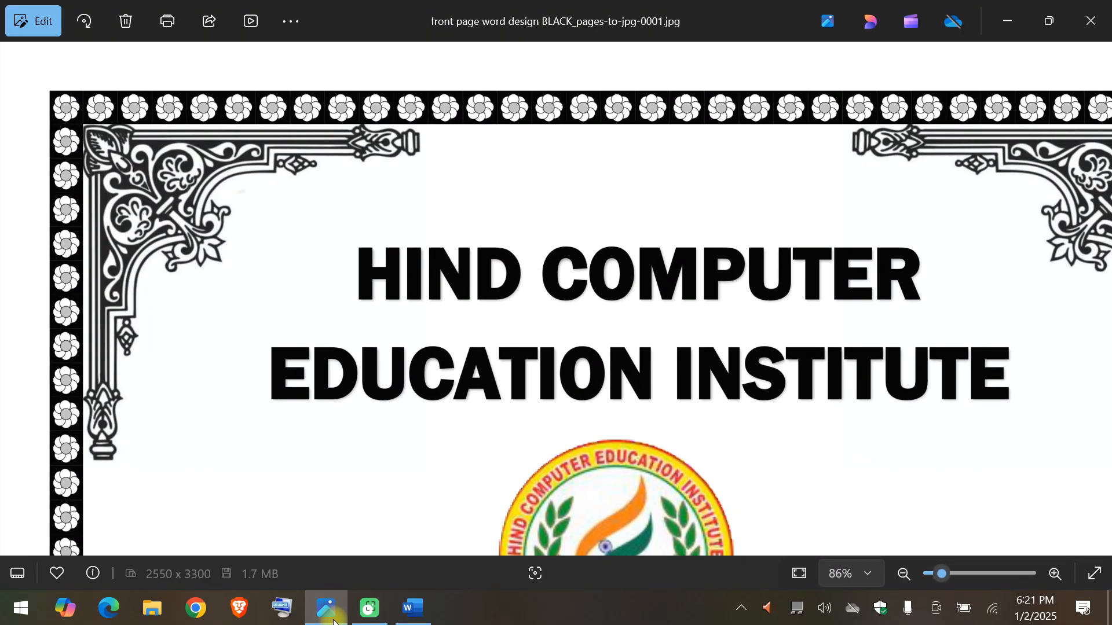
pyautogui.press('Right')
pyautogui.press('Right')
pyautogui.press('Left')
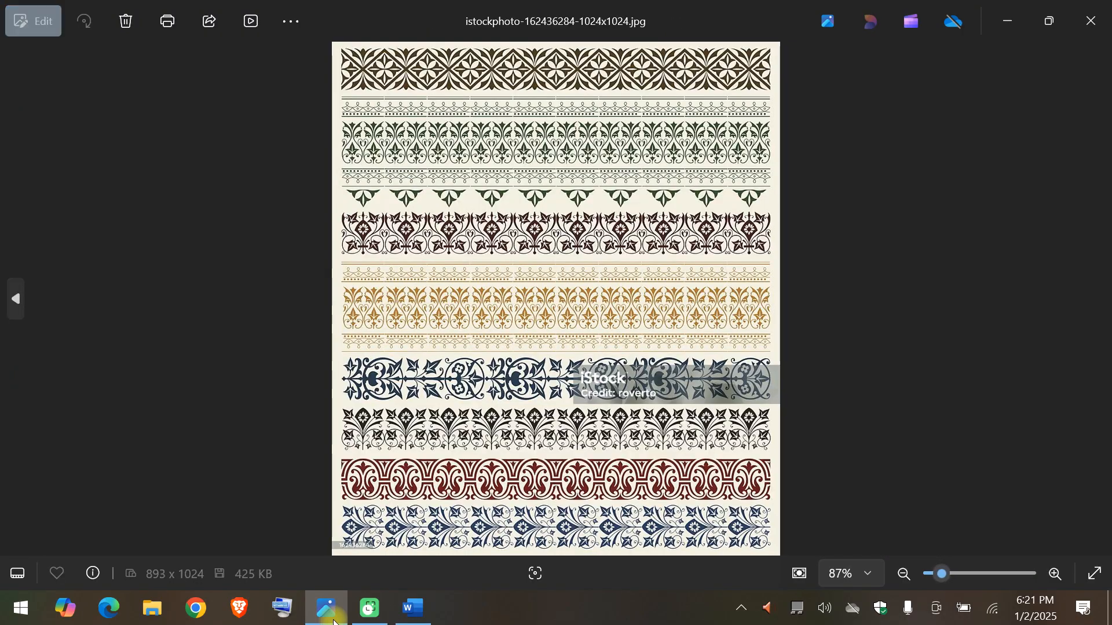
pyautogui.press('Left')
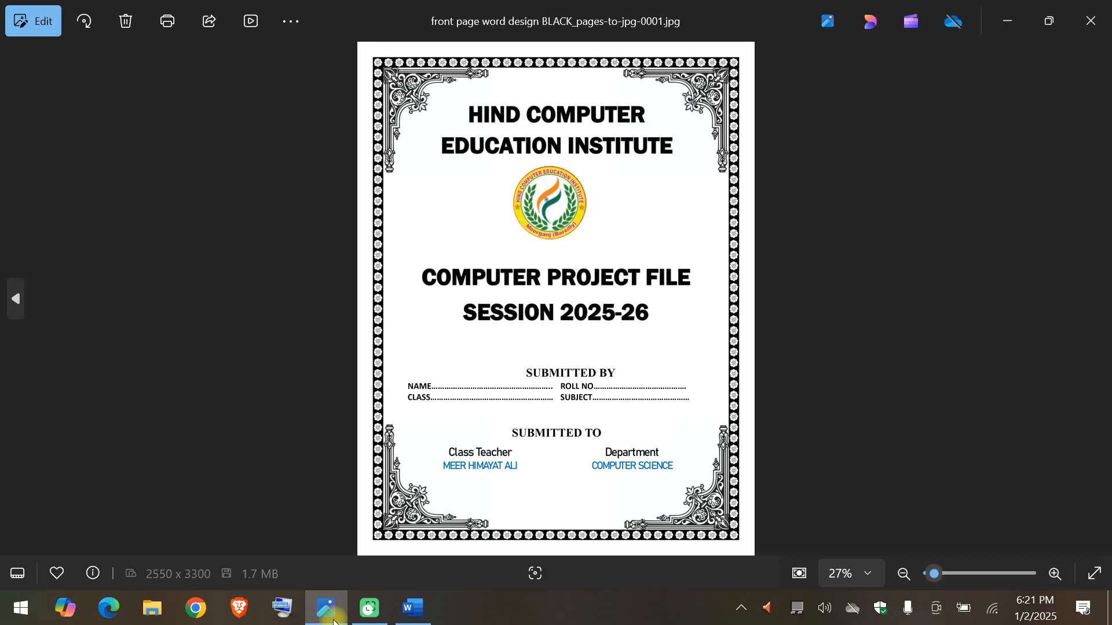
pyautogui.doubleClick(417, 109)
pyautogui.moveTo(353, 139); pyautogui.dragTo(348, 291)
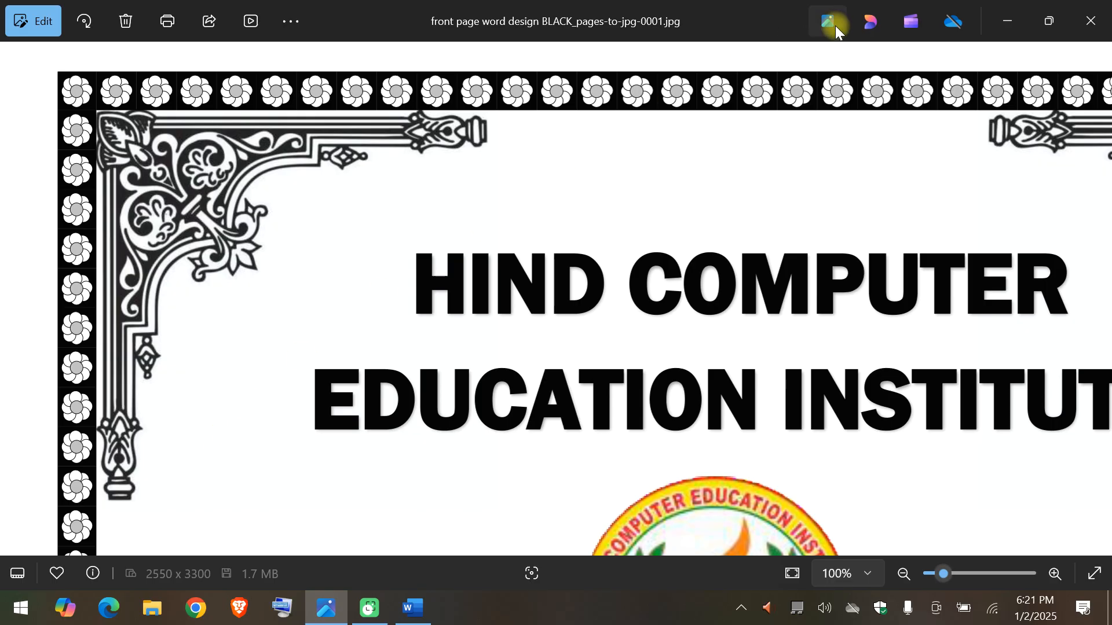
pyautogui.press('Escape')
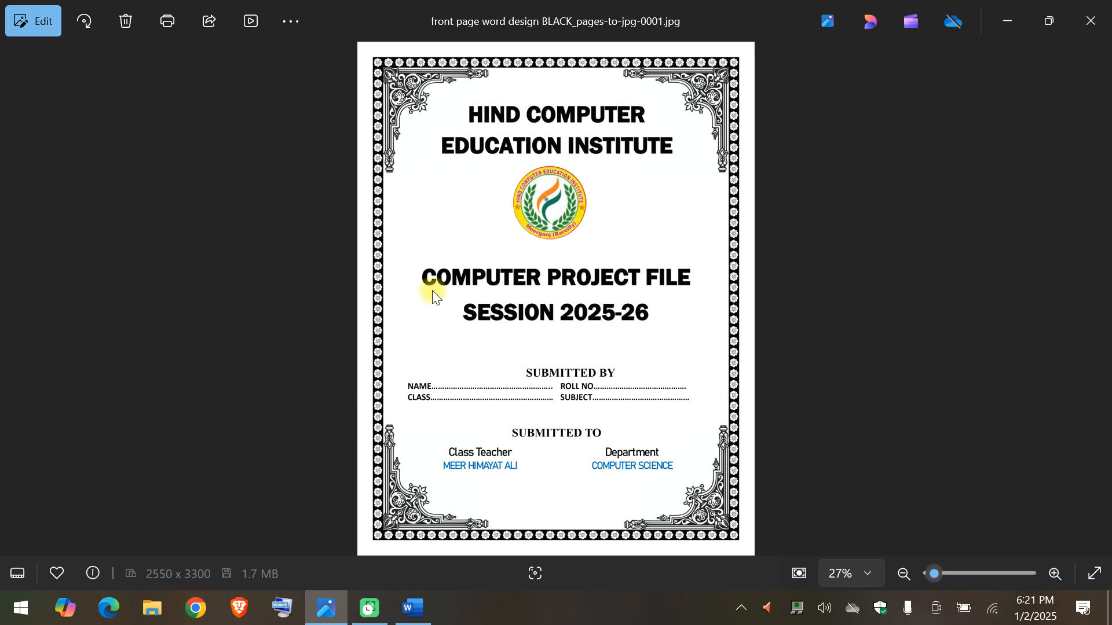
# Switch to Word and insert the corner ornament picture download from the Downloads folder into the document.
pyautogui.click(414, 608)
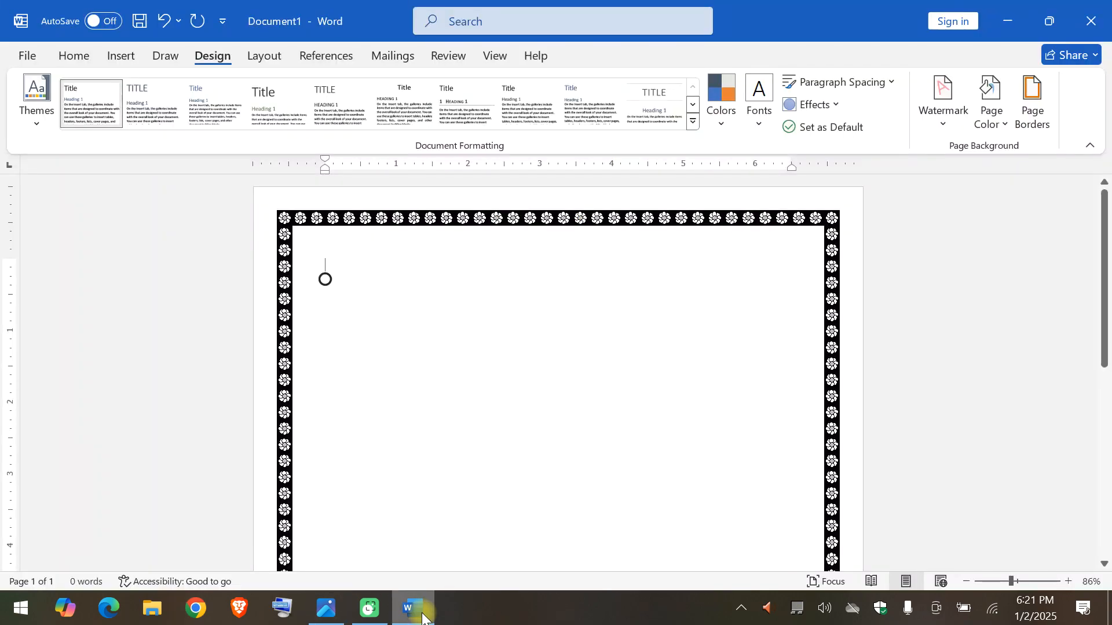
pyautogui.click(130, 55)
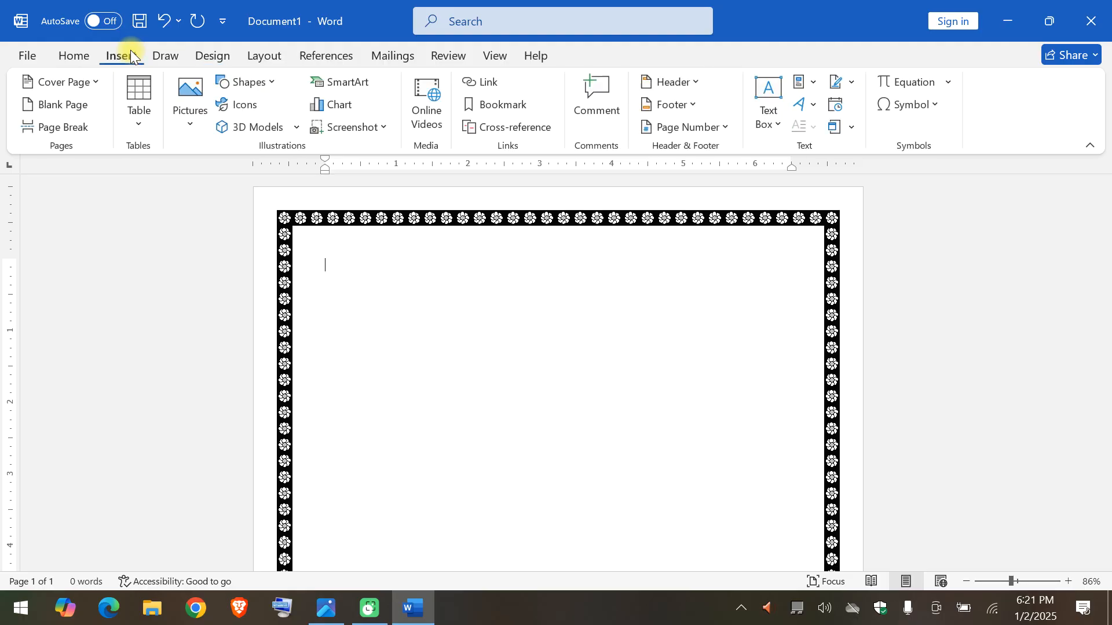
pyautogui.click(191, 92)
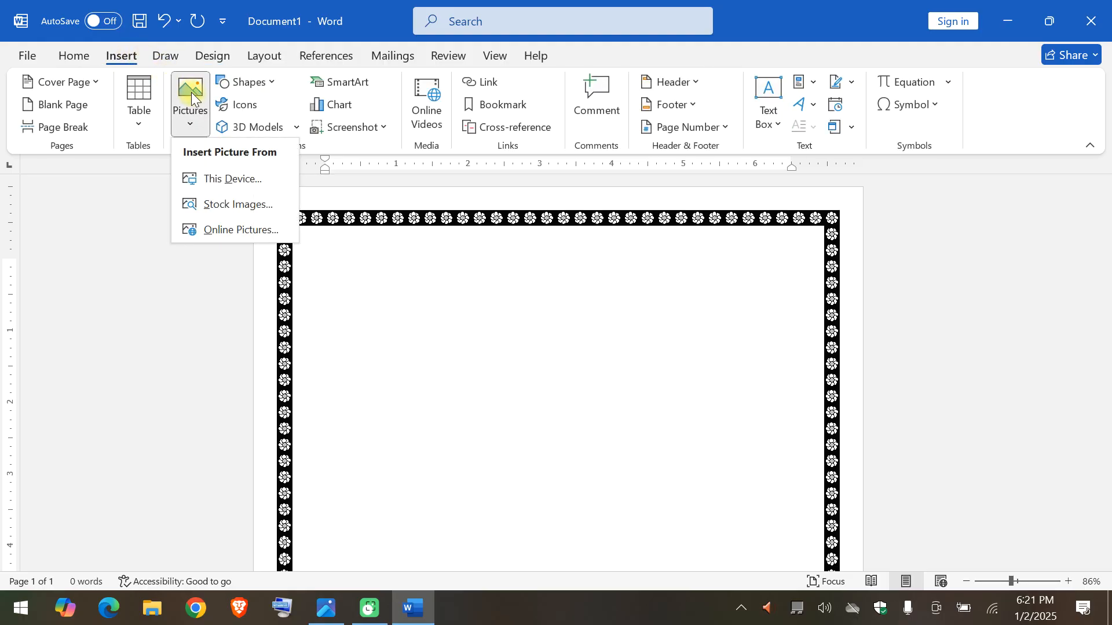
pyautogui.click(217, 175)
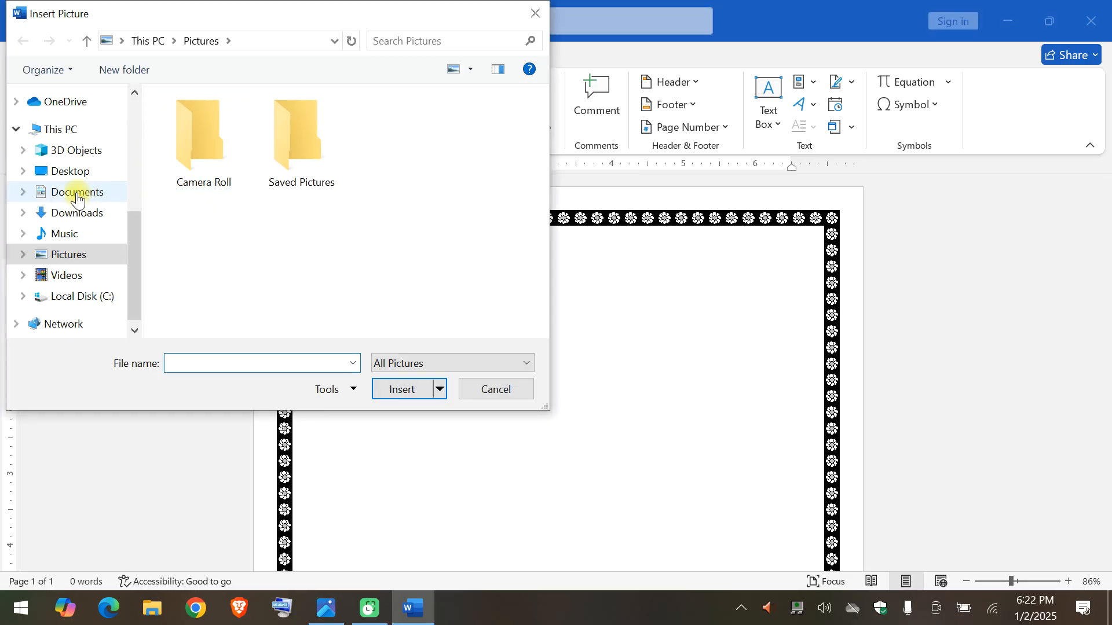
pyautogui.click(85, 180)
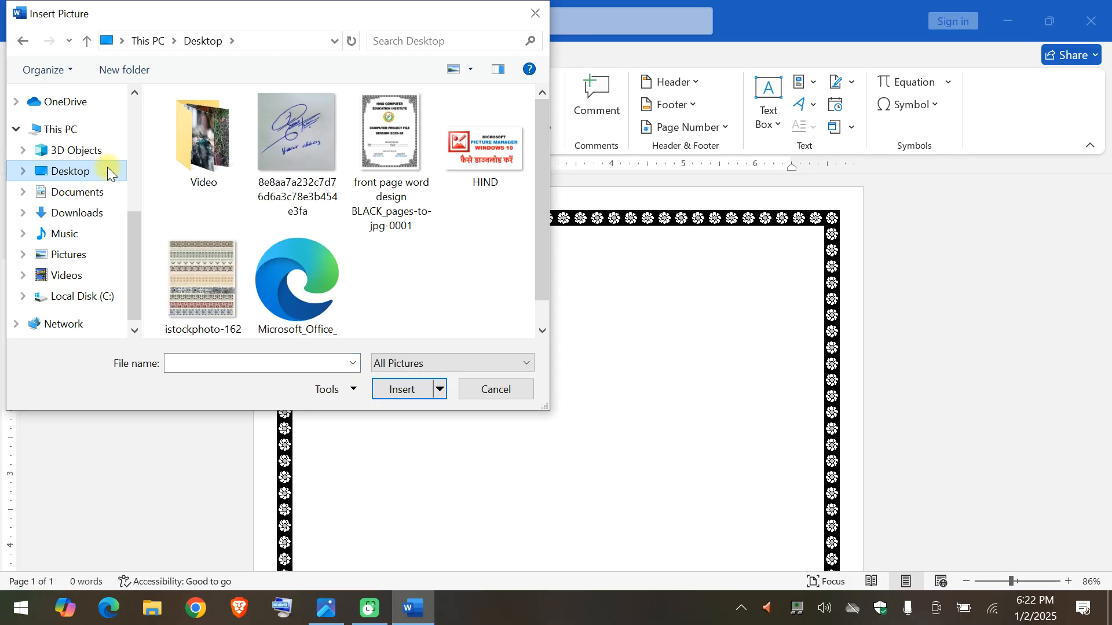
pyautogui.click(79, 212)
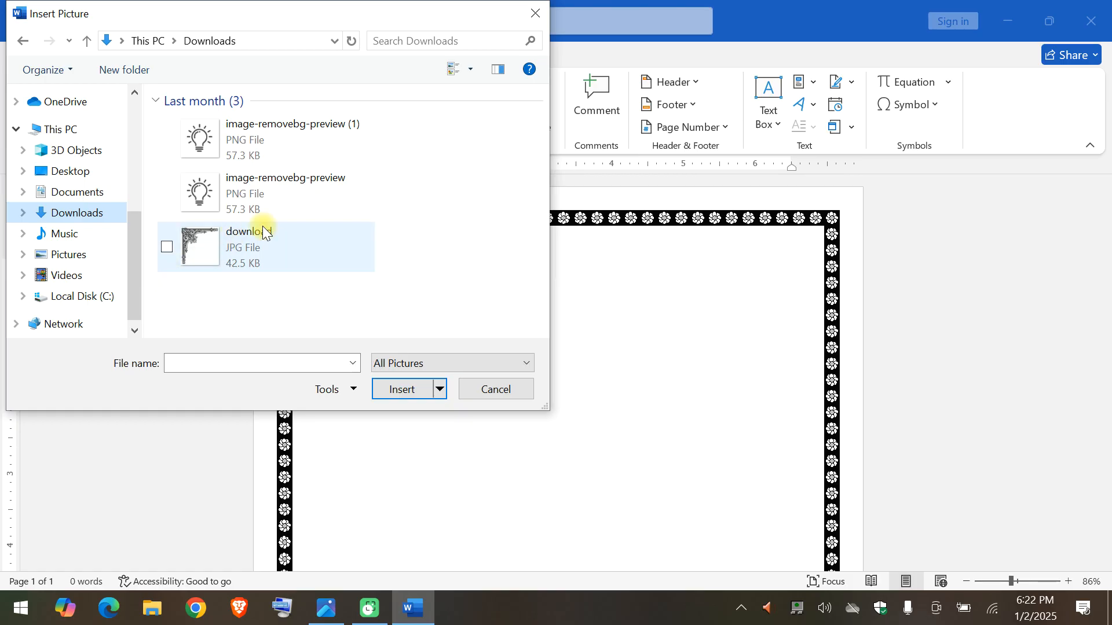
pyautogui.click(244, 244)
pyautogui.doubleClick(243, 242)
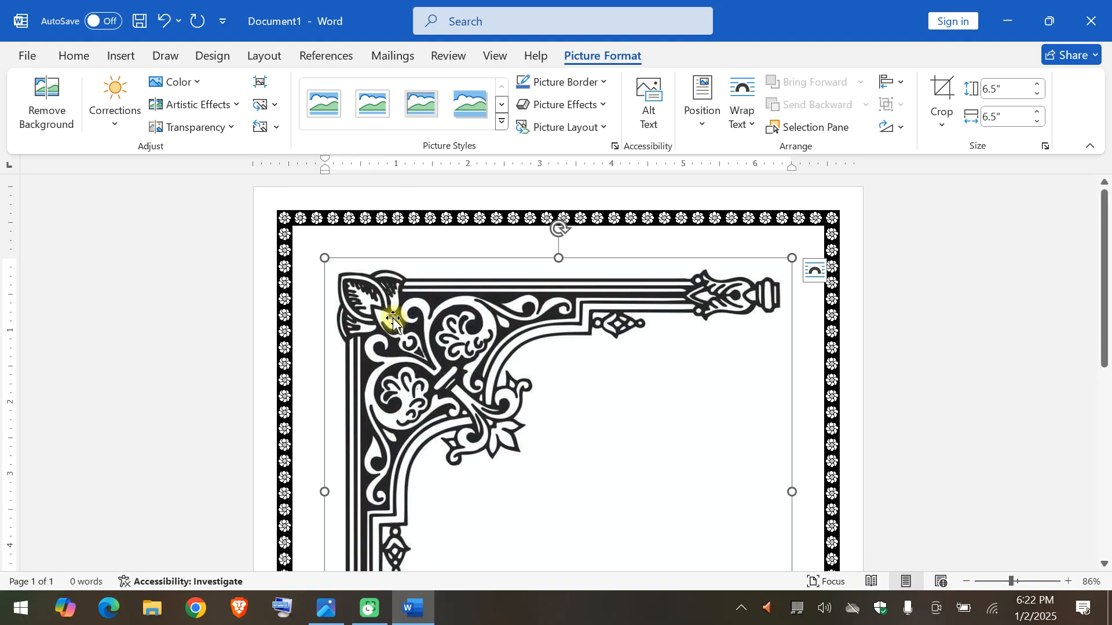
# Set the ornament picture's text wrapping to Behind Text and move it into the page border's top-left corner.
pyautogui.click(753, 122)
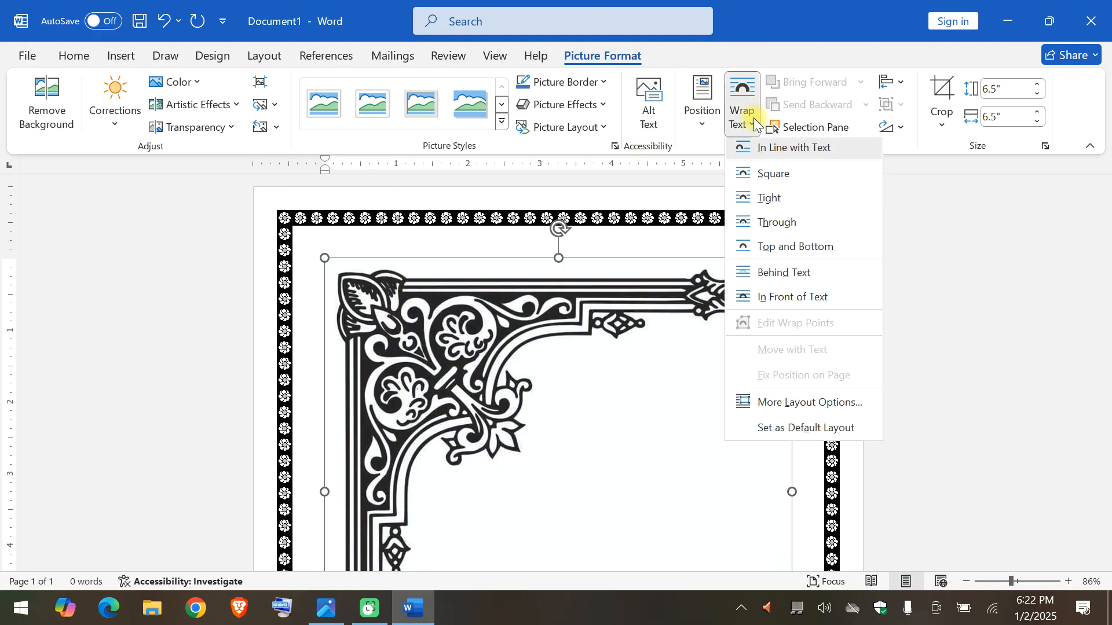
pyautogui.click(785, 277)
pyautogui.moveTo(428, 439); pyautogui.dragTo(386, 397)
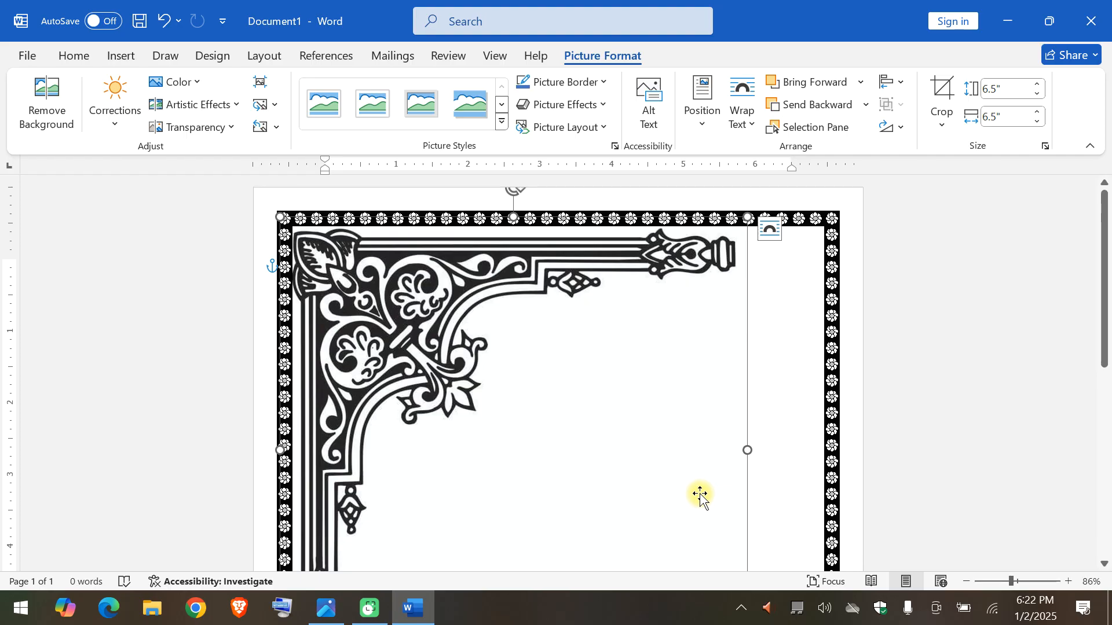
# Shrink the top-left corner ornament proportionally to about 2.68" by 2.68".
pyautogui.scroll(-2, 768, 496)
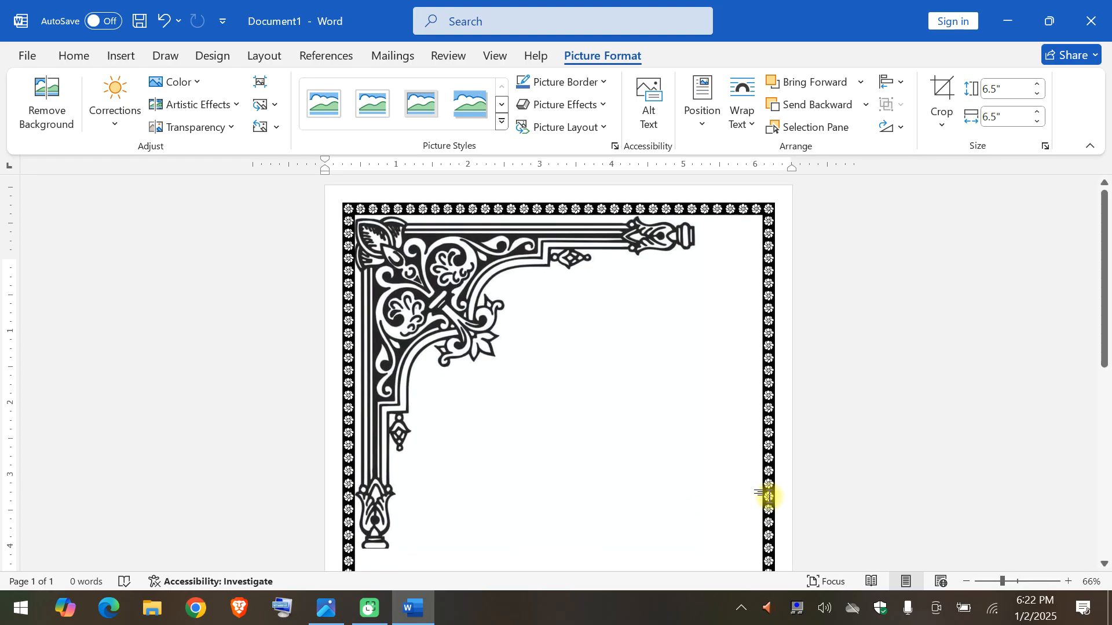
pyautogui.scroll(10, 769, 496)
pyautogui.scroll(5, 756, 496)
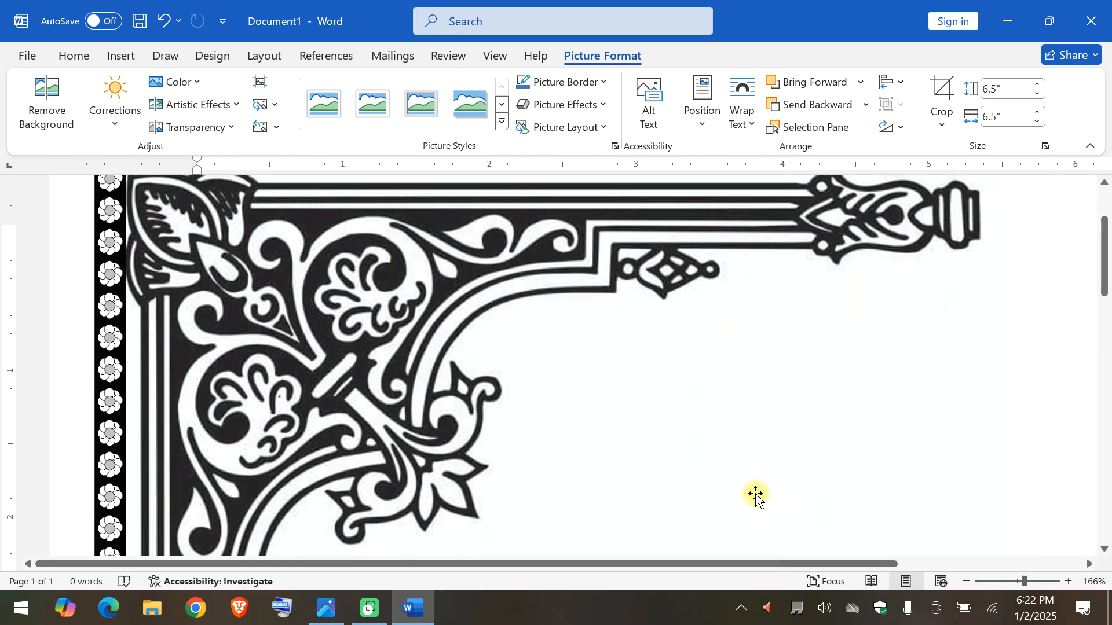
pyautogui.scroll(-14, 757, 495)
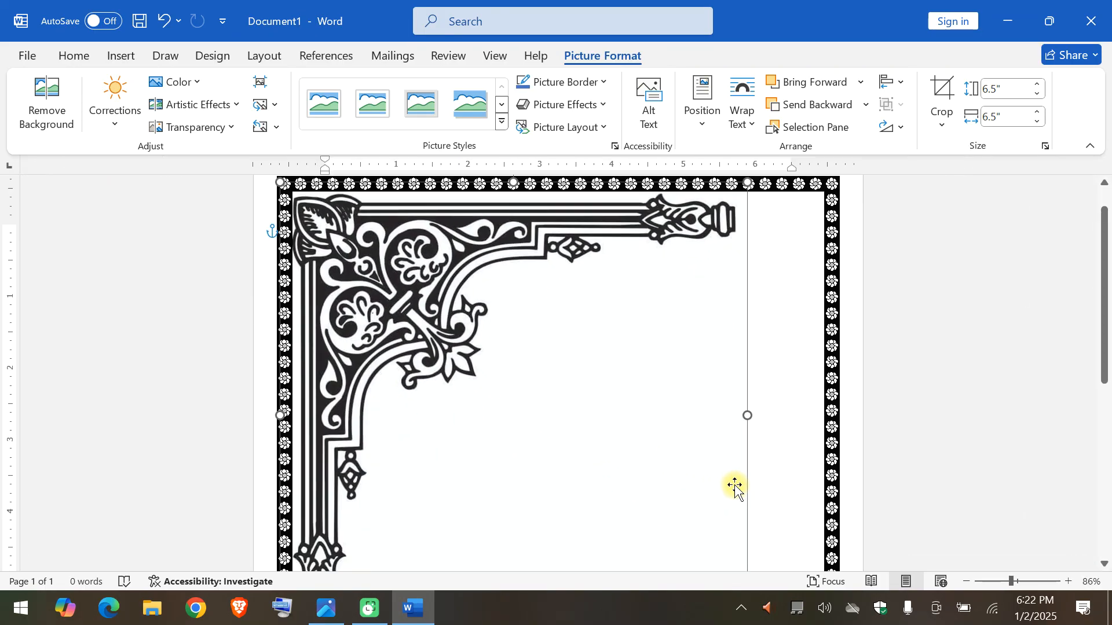
pyautogui.scroll(-4, 734, 486)
pyautogui.scroll(8, 735, 486)
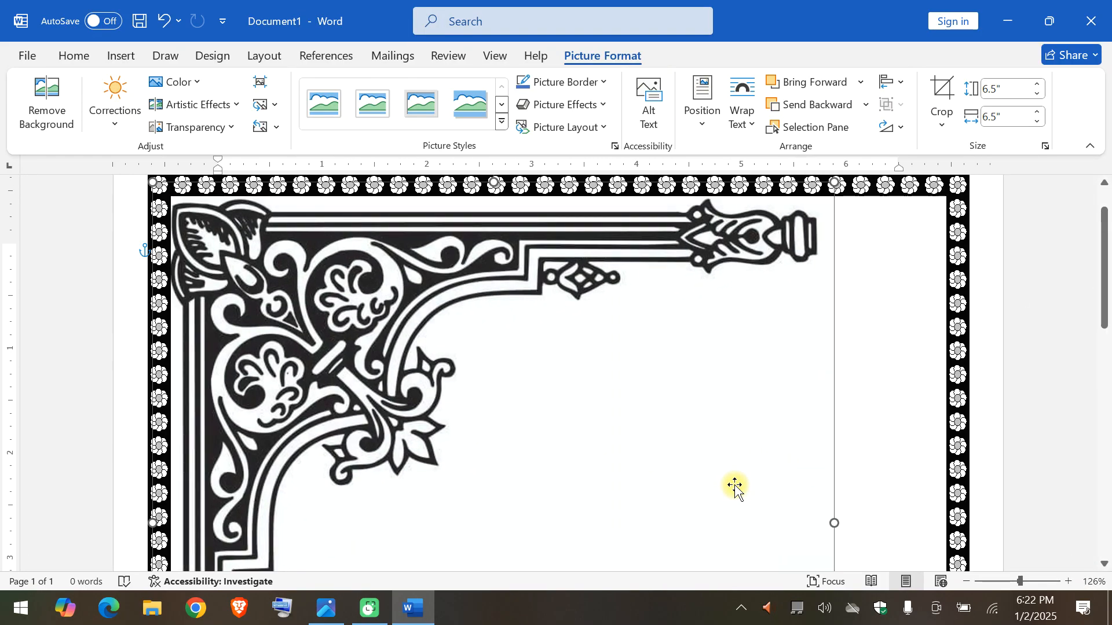
pyautogui.scroll(-7, 735, 487)
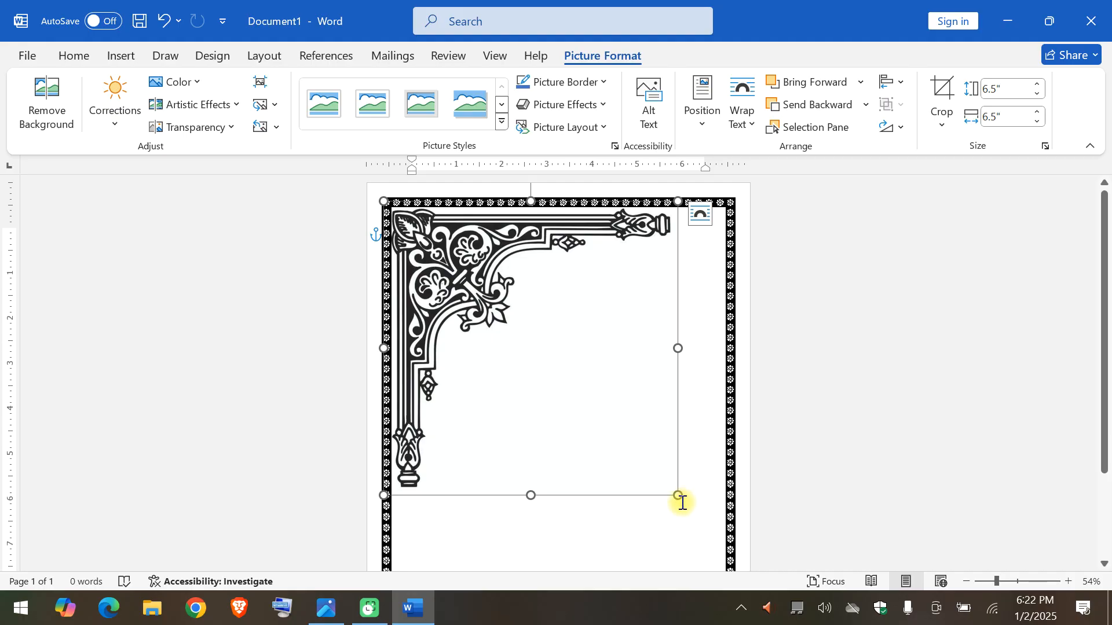
pyautogui.click(679, 500)
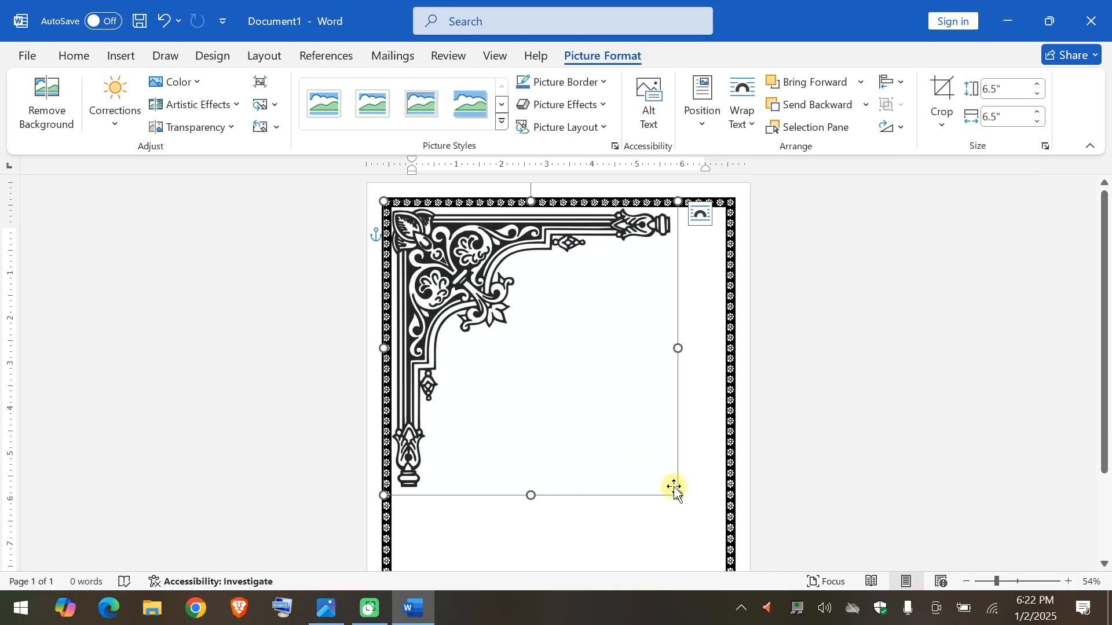
pyautogui.moveTo(673, 493); pyautogui.dragTo(509, 324)
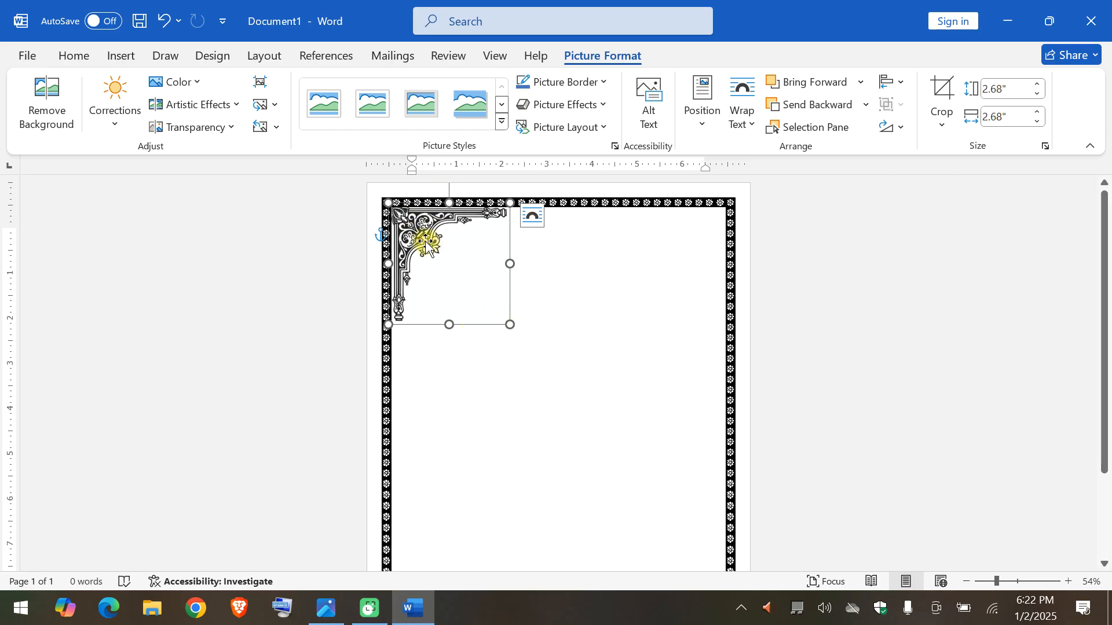
pyautogui.click(576, 261)
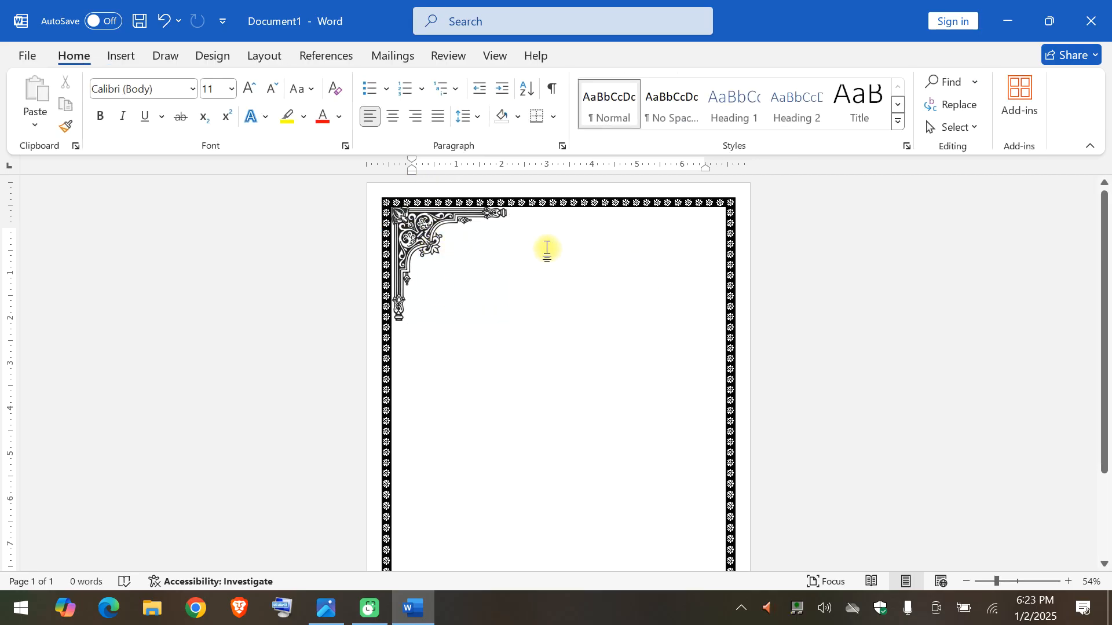
# Duplicate the top-left corner ornament and move the copy to the top-right corner of the page border.
pyautogui.click(417, 237)
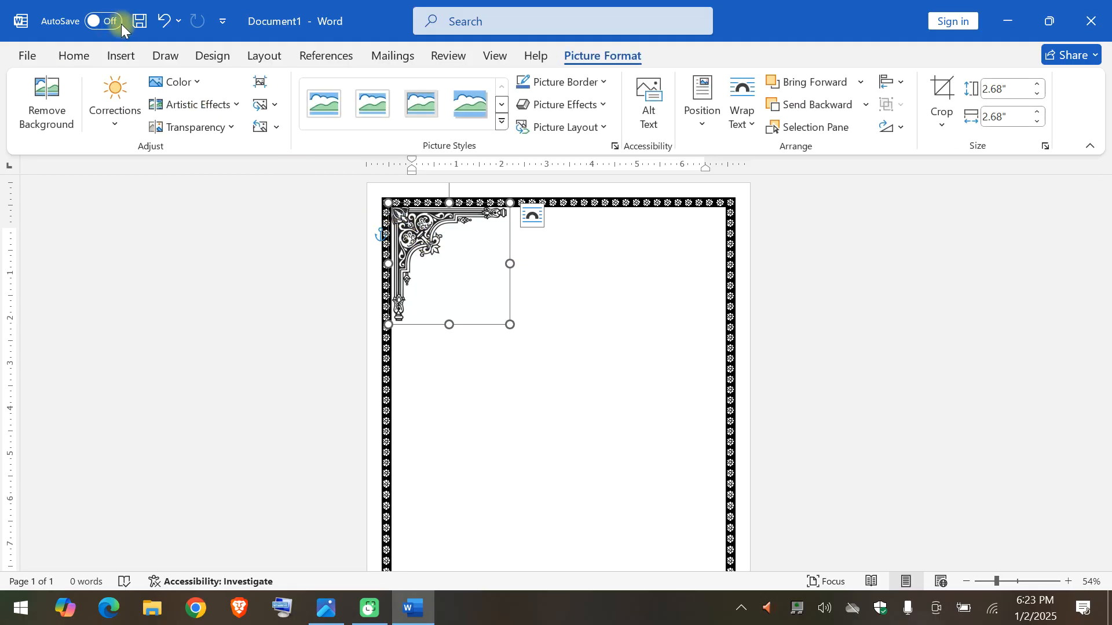
pyautogui.click(81, 60)
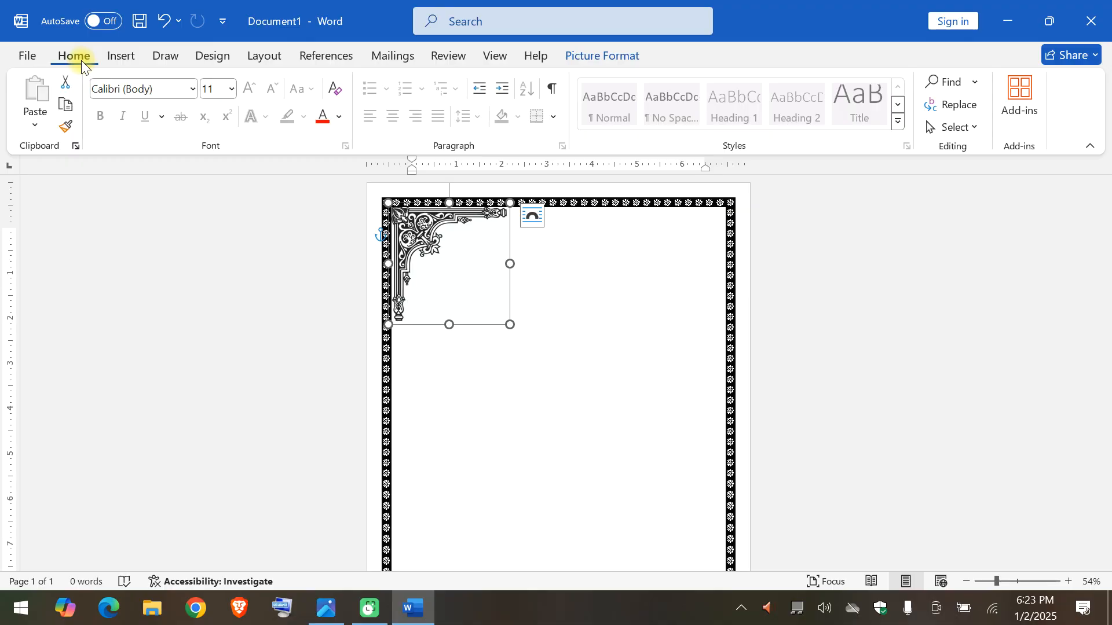
pyautogui.click(61, 106)
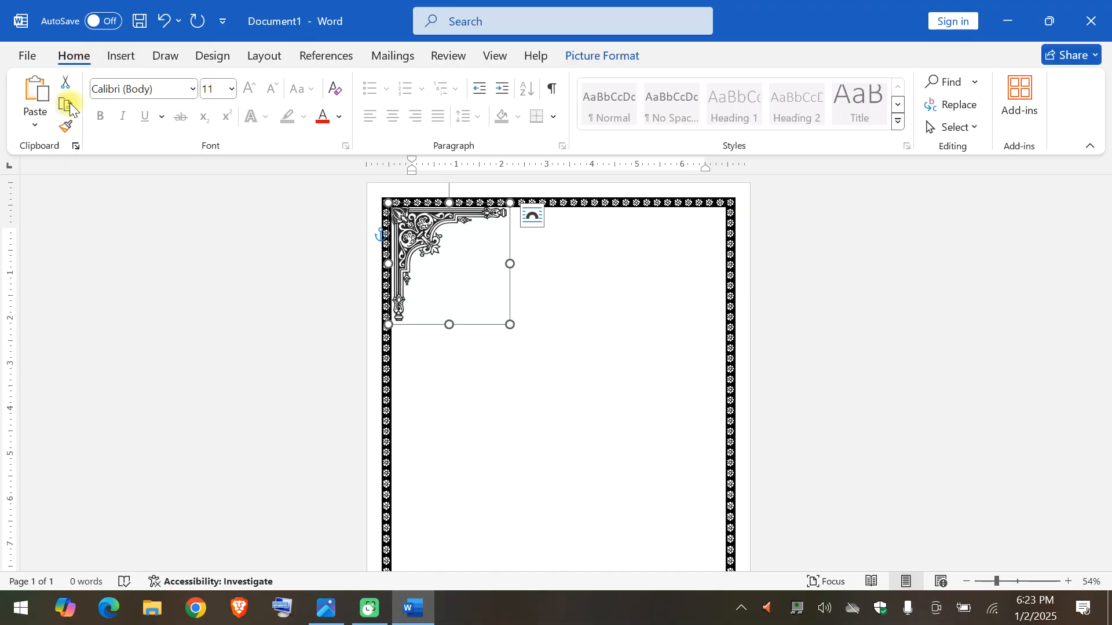
pyautogui.click(37, 95)
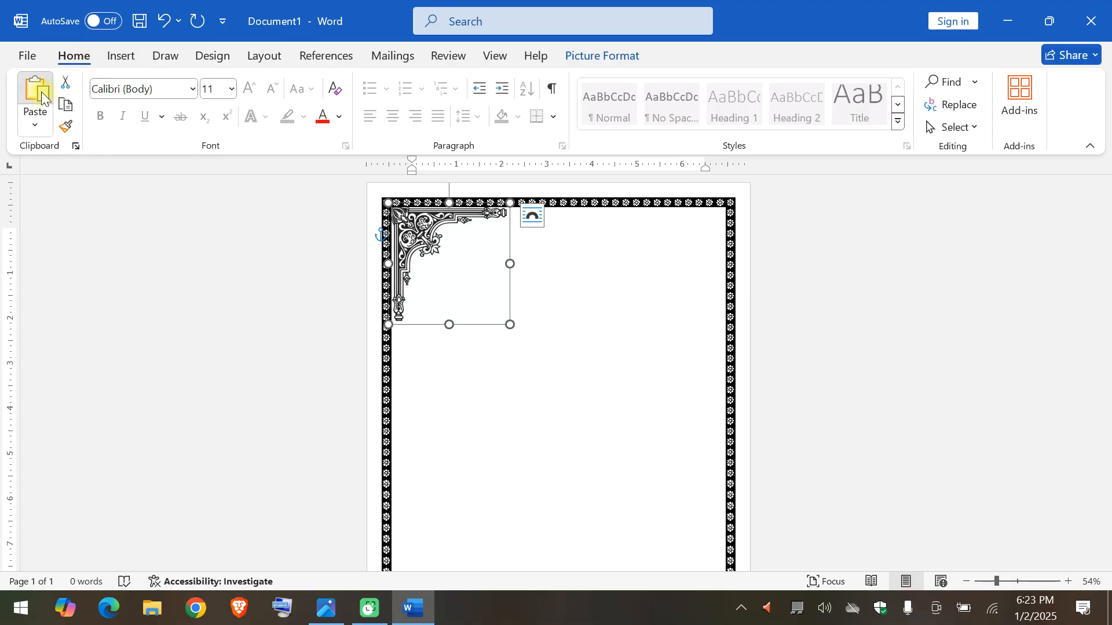
pyautogui.moveTo(427, 255); pyautogui.dragTo(638, 247)
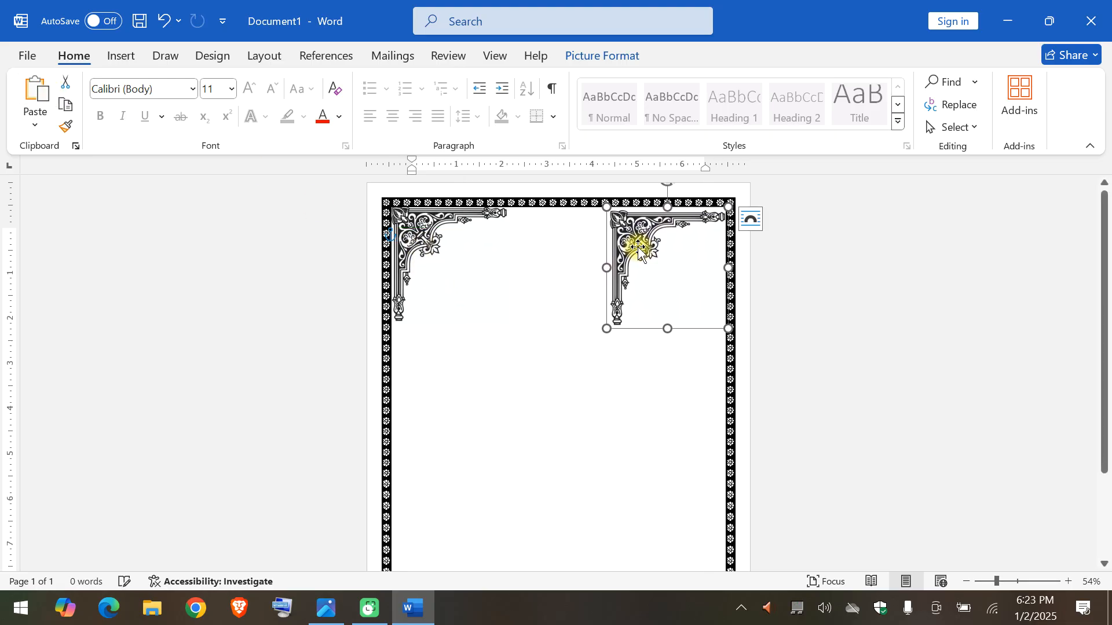
# Flip the top-right ornament horizontally and align it snugly with the border's top-right corner.
pyautogui.click(623, 52)
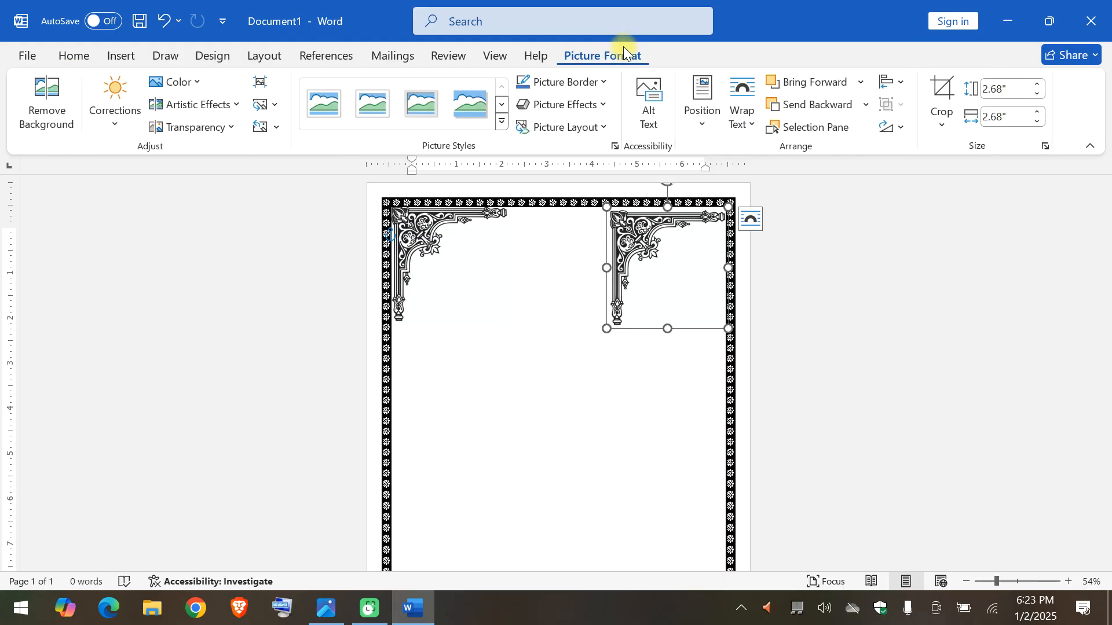
pyautogui.click(886, 129)
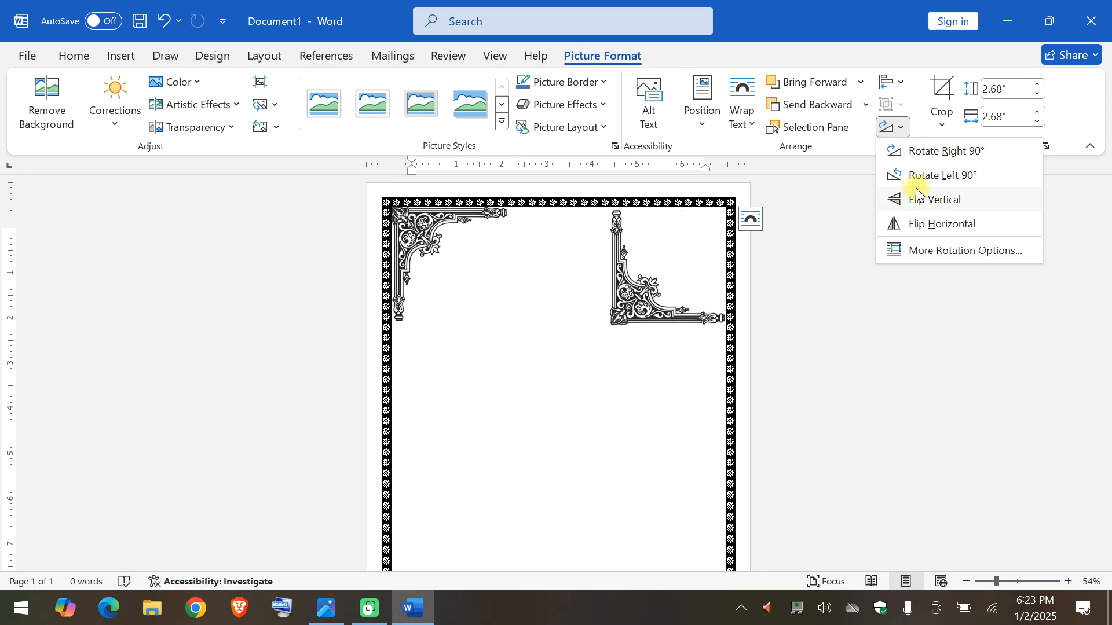
pyautogui.click(918, 224)
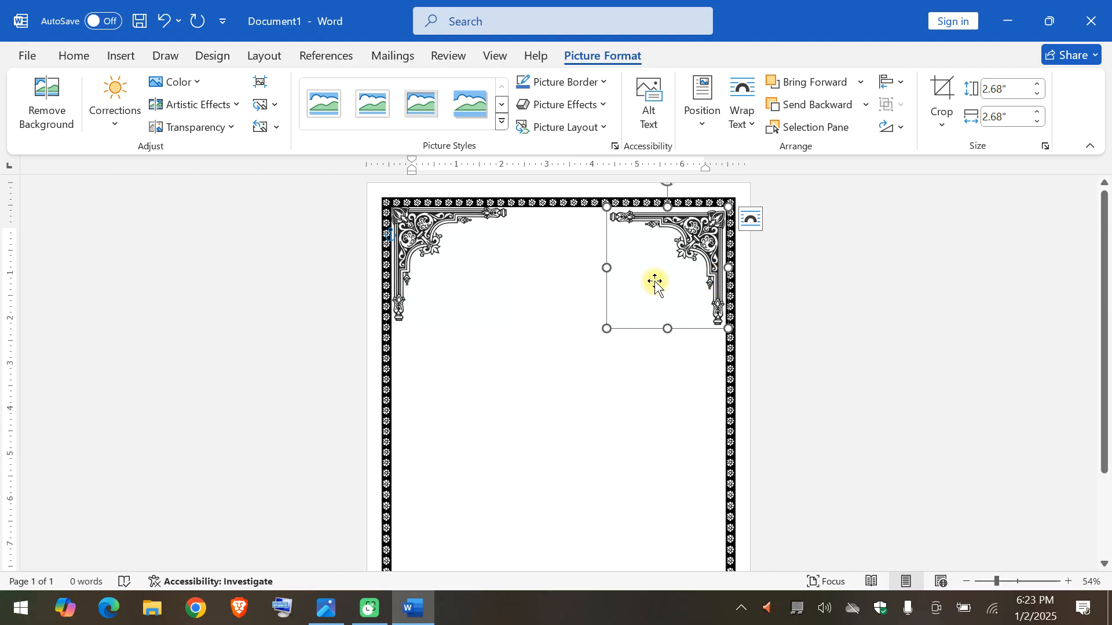
pyautogui.moveTo(689, 243); pyautogui.dragTo(692, 238)
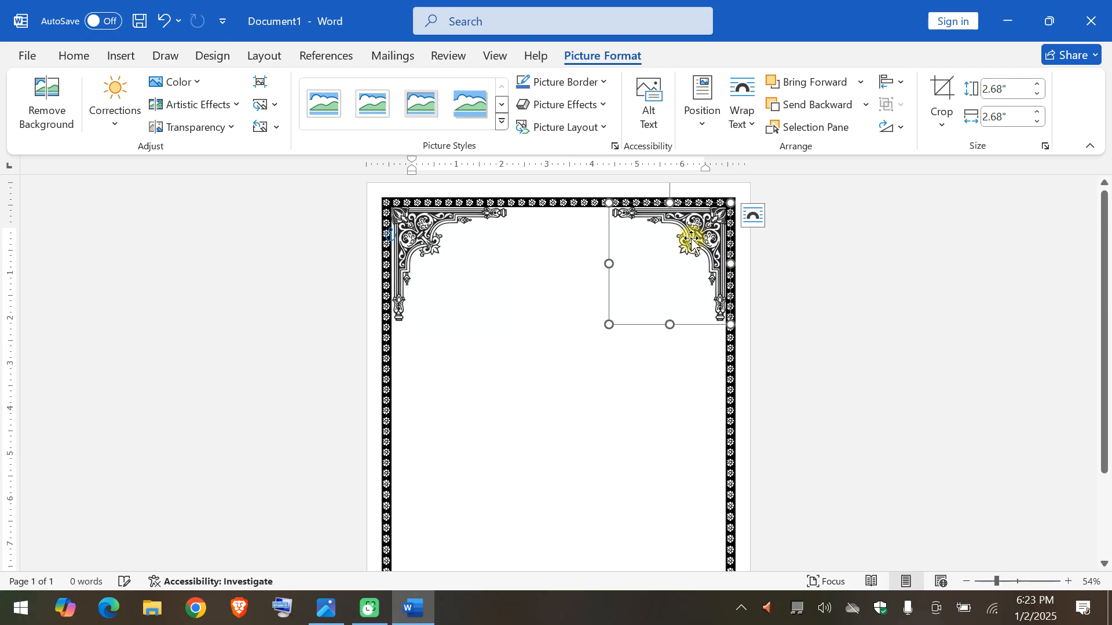
# Paste another copy of the corner ornament near the end of the page and move it into the border's bottom-left corner.
pyautogui.click(83, 63)
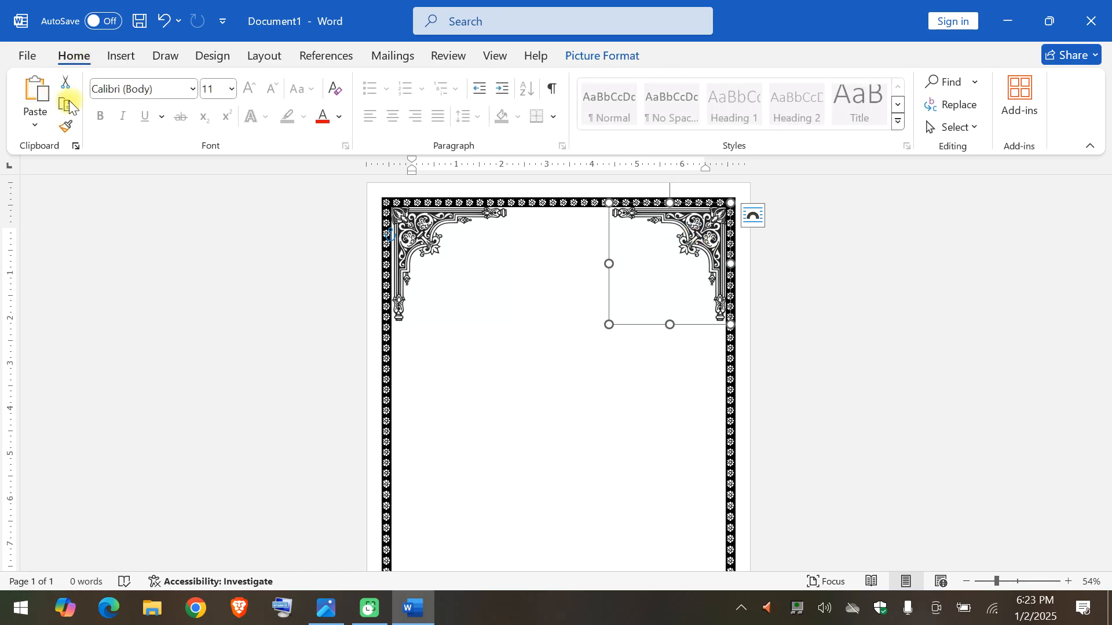
pyautogui.click(513, 377)
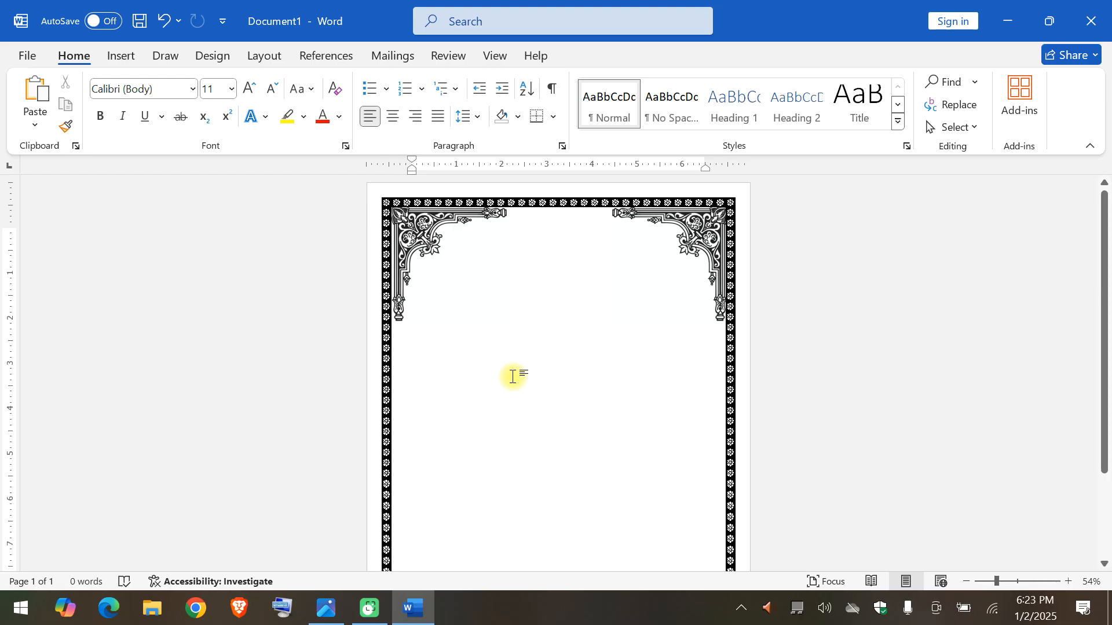
pyautogui.scroll(-1, 513, 376)
pyautogui.scroll(-3, 513, 376)
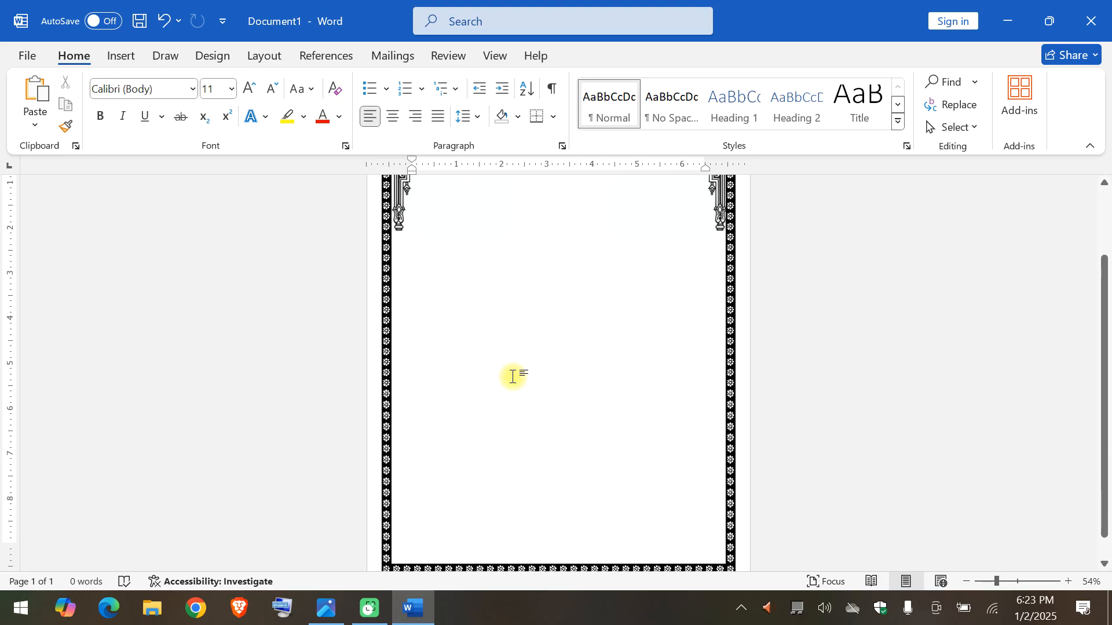
pyautogui.keyDown('ctrl'); pyautogui.scroll(5, 513, 376); pyautogui.keyUp('ctrl')
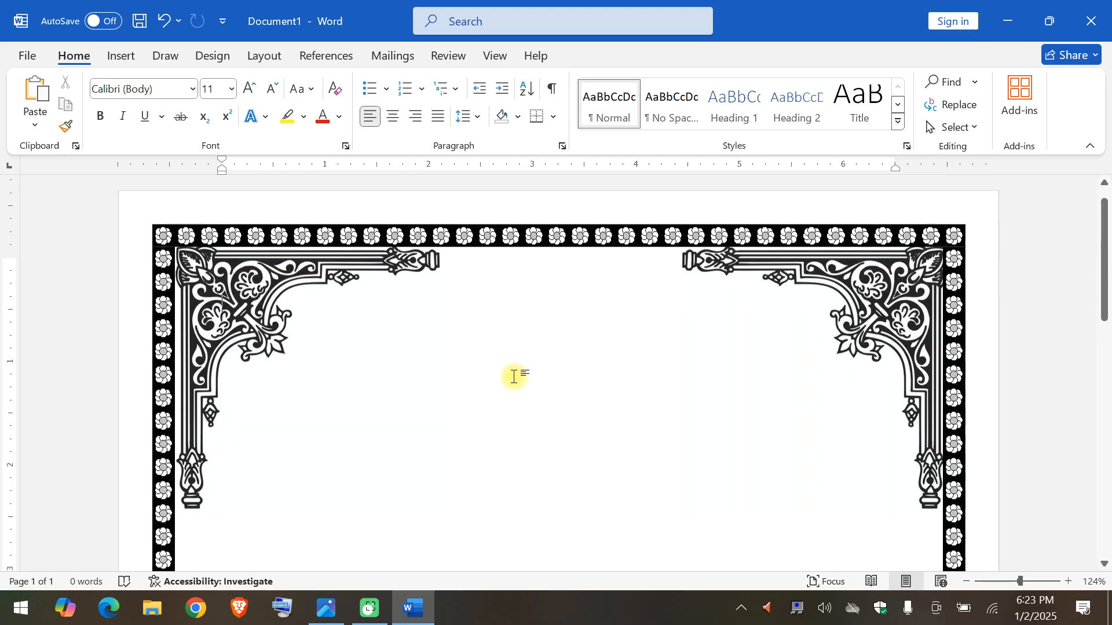
pyautogui.scroll(-10, 513, 376)
pyautogui.scroll(-1, 513, 376)
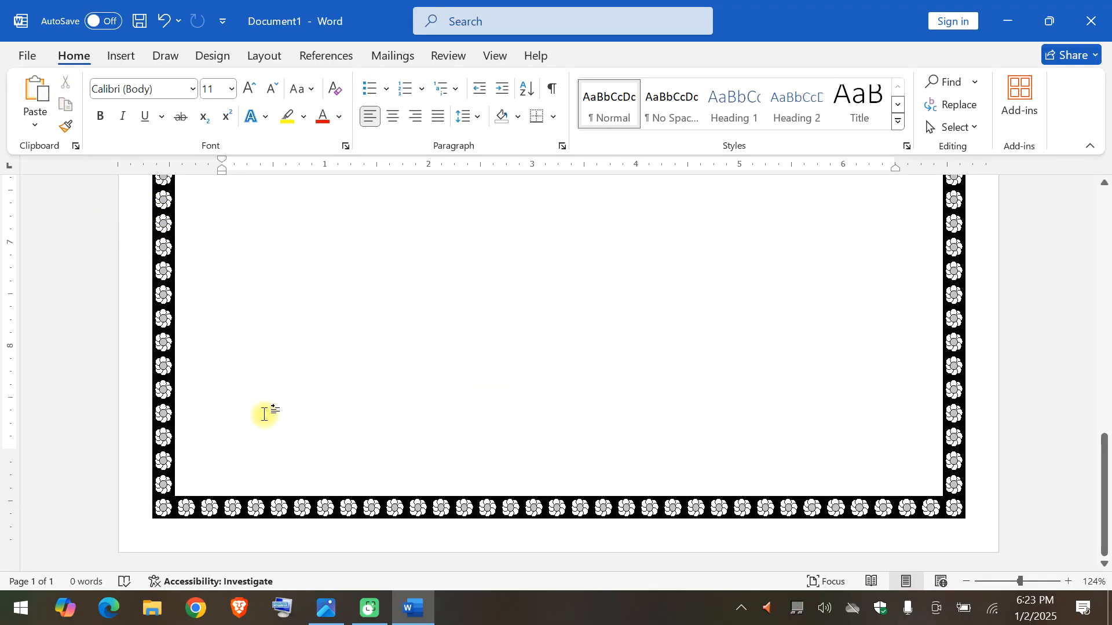
pyautogui.click(41, 97)
pyautogui.moveTo(315, 457); pyautogui.dragTo(265, 305)
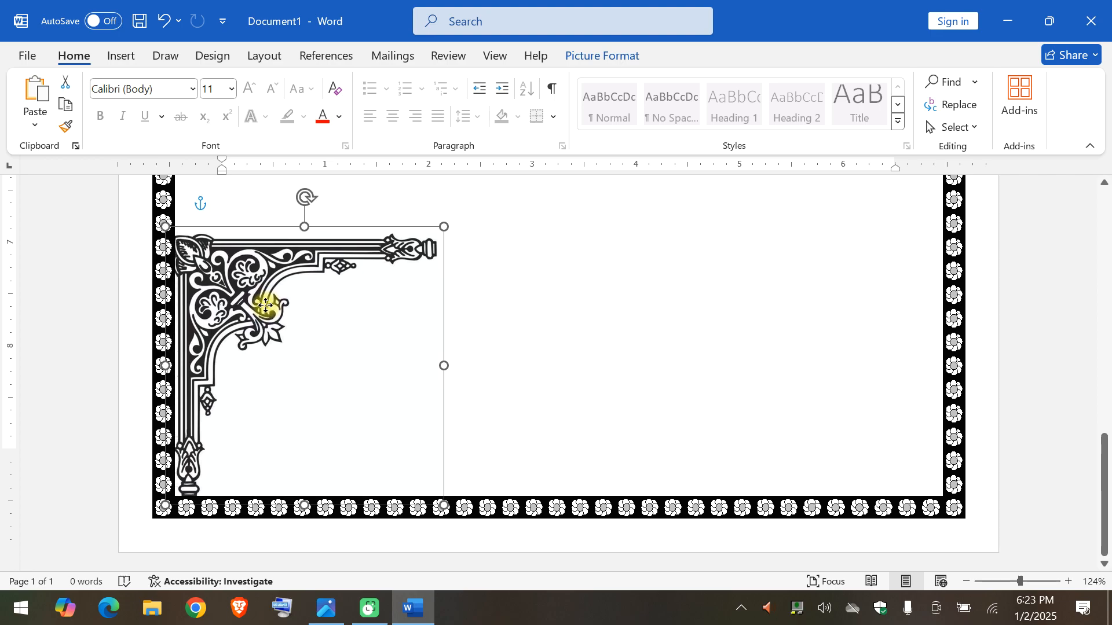
# Rotate the bottom-left corner ornament left 90°.
pyautogui.click(626, 58)
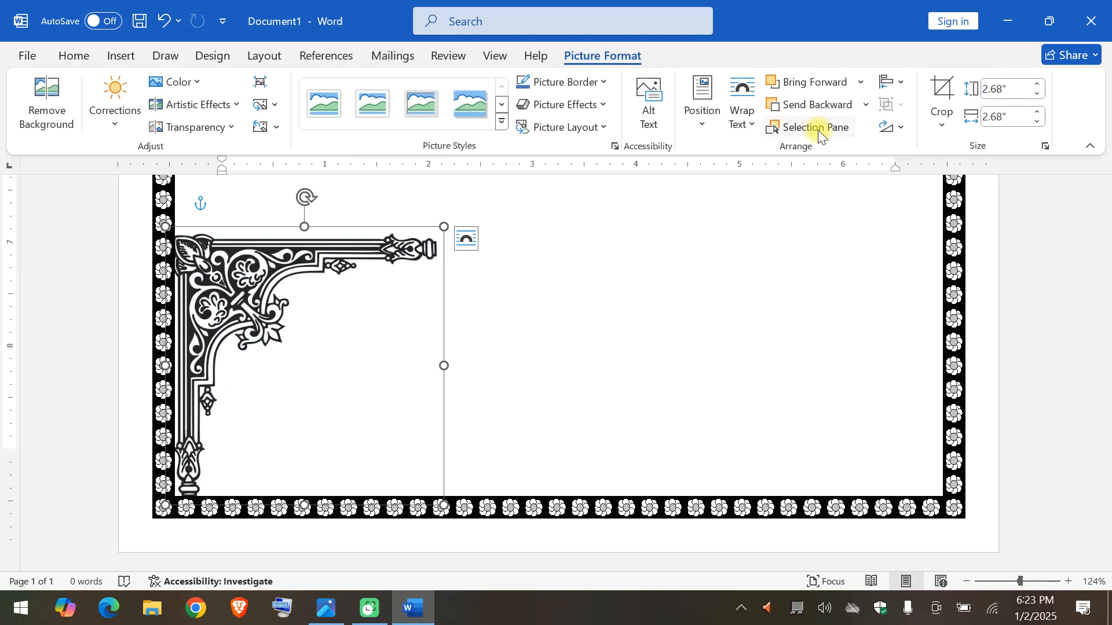
pyautogui.click(890, 125)
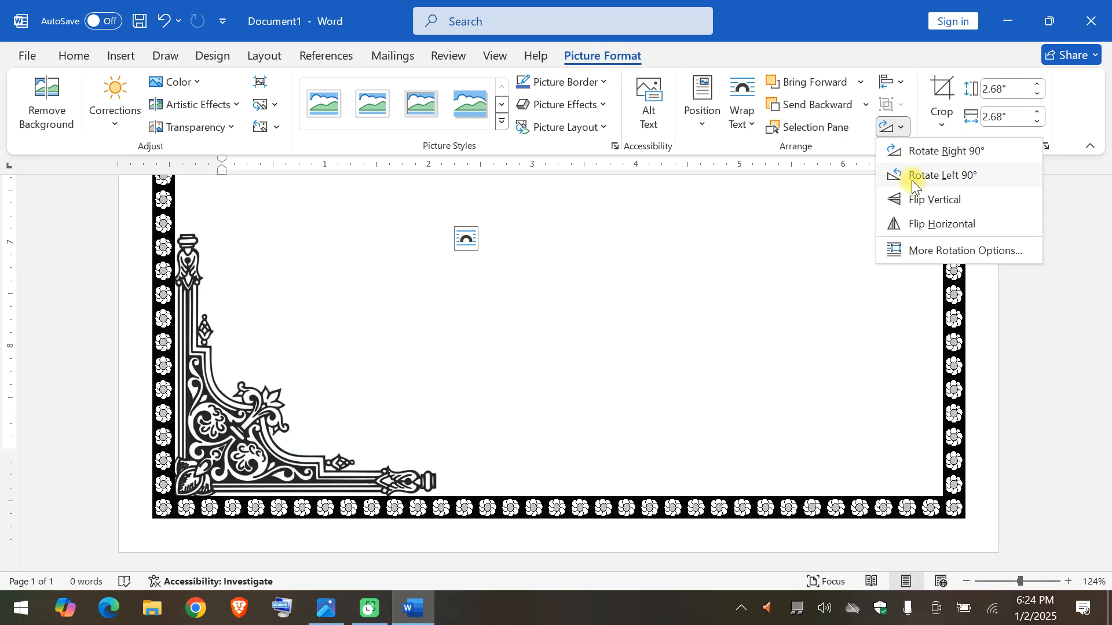
pyautogui.click(911, 179)
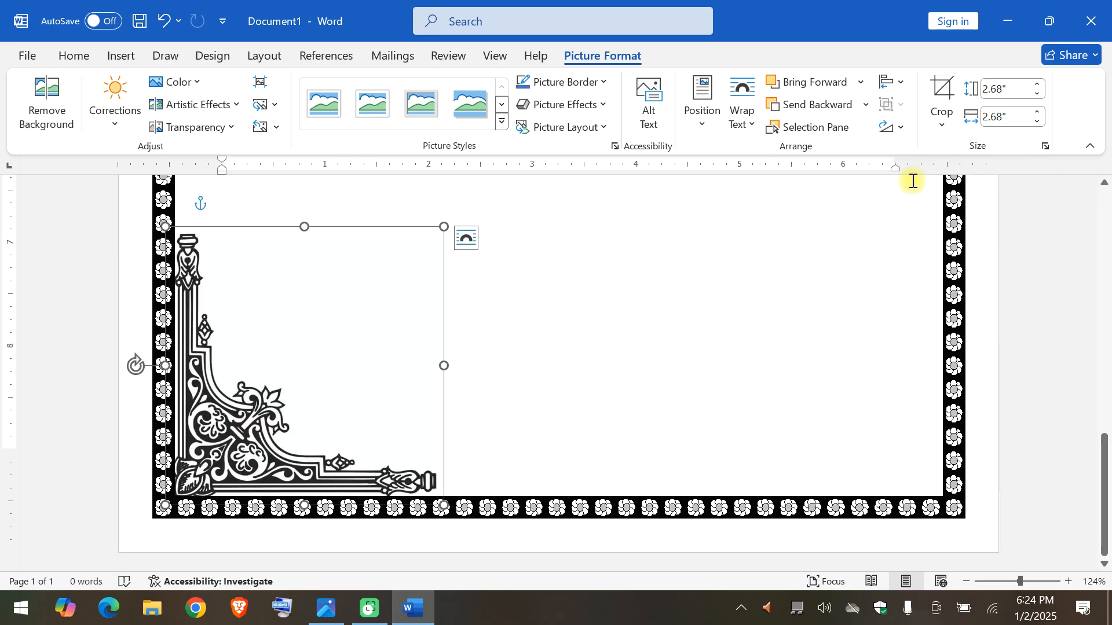
# Paste another copy of the corner ornament and move it into the page border's bottom-right corner.
pyautogui.click(87, 55)
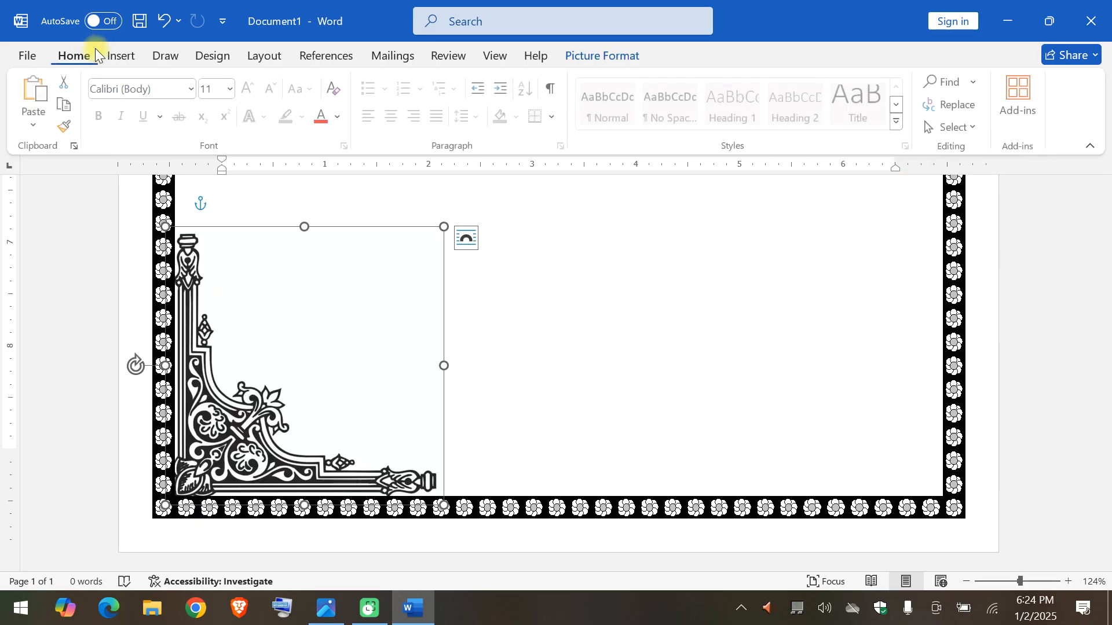
pyautogui.click(44, 94)
pyautogui.moveTo(236, 296); pyautogui.dragTo(726, 292)
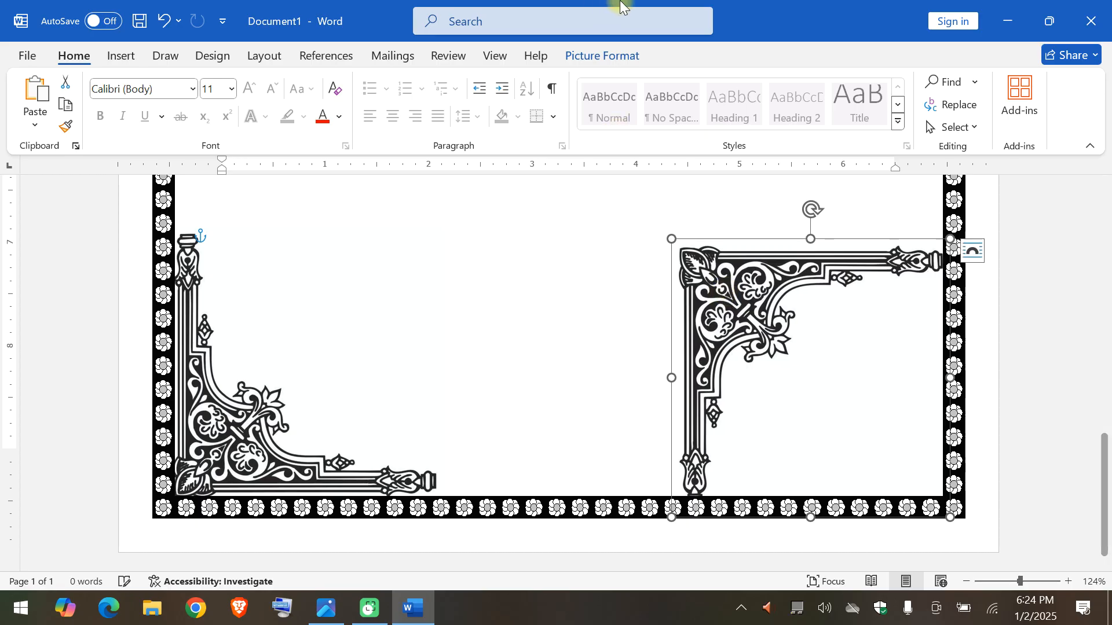
# Rotate the bottom-right ornament left 90°, flip it horizontally and align it snugly with the border's bottom-right corner.
pyautogui.click(625, 55)
pyautogui.click(894, 131)
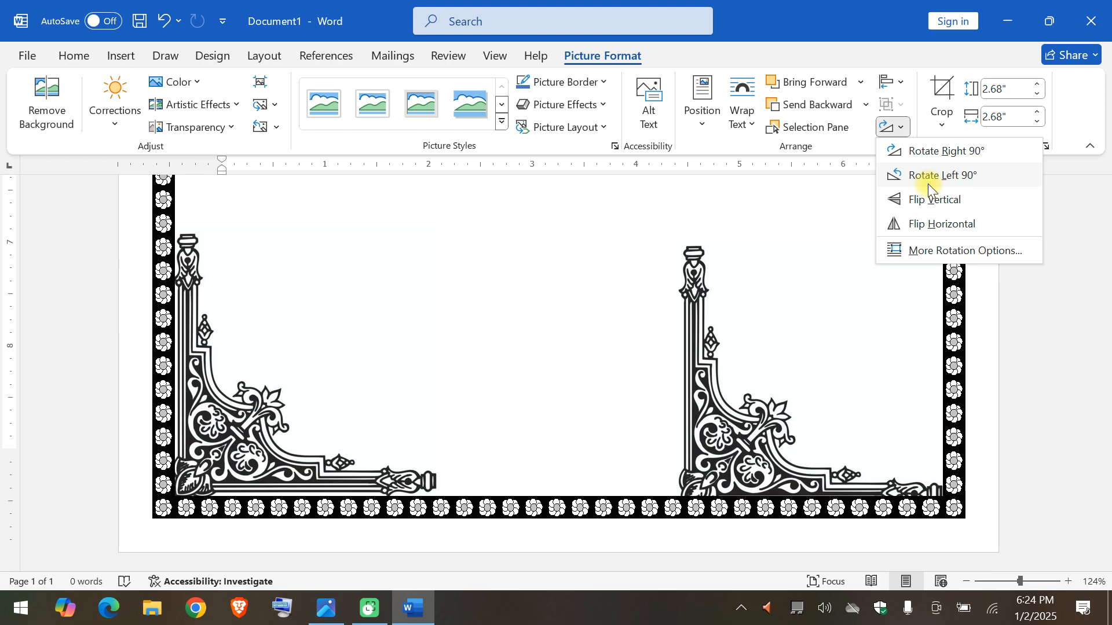
pyautogui.click(928, 183)
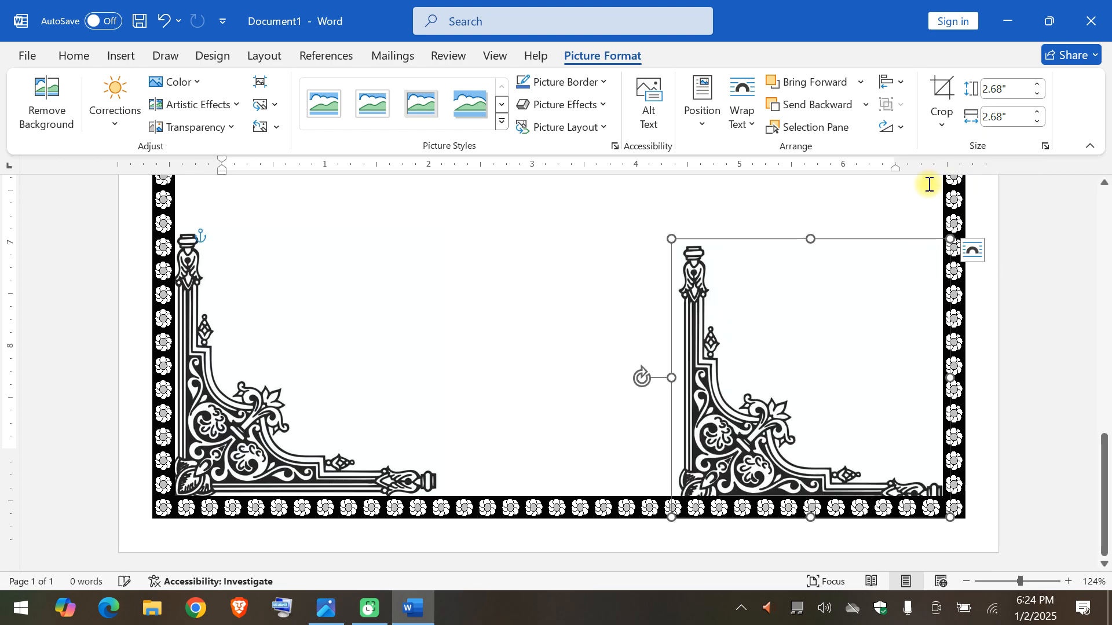
pyautogui.click(906, 132)
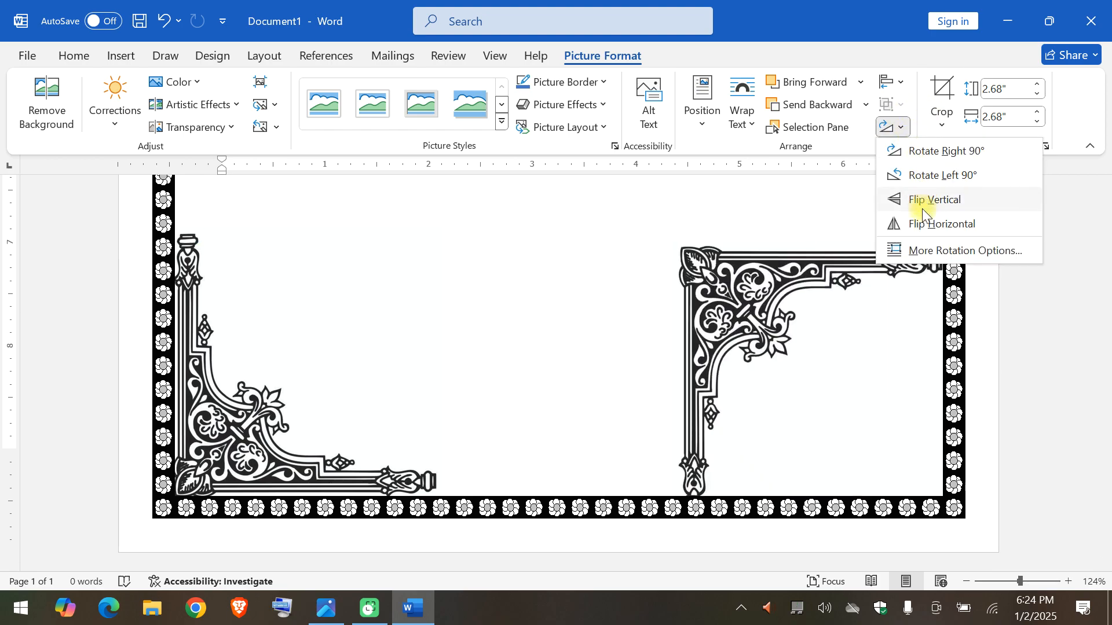
pyautogui.click(928, 225)
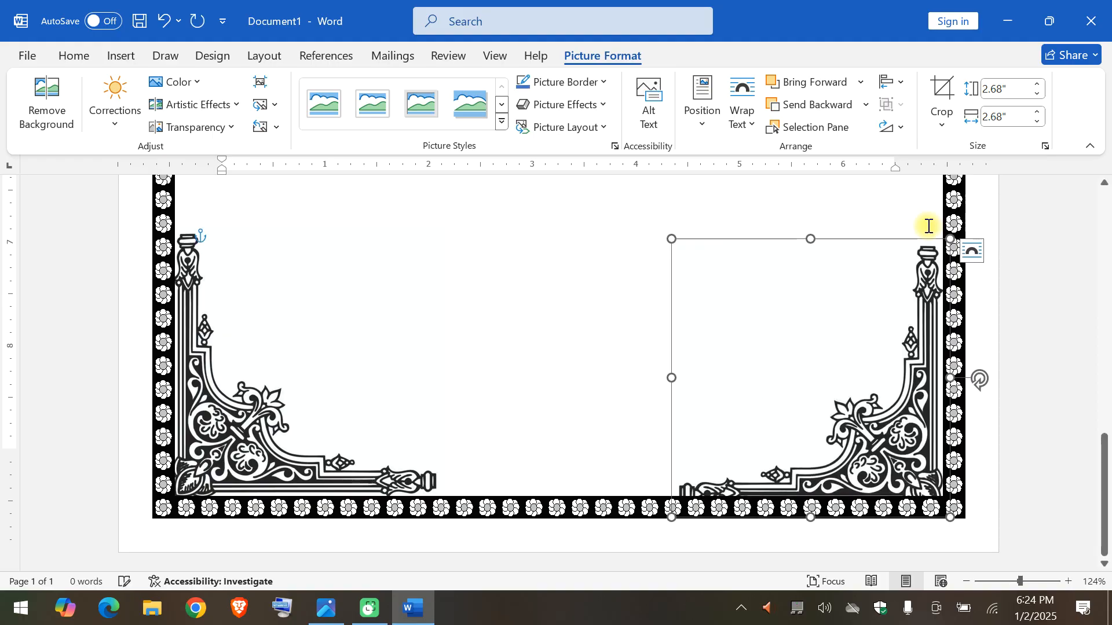
pyautogui.moveTo(851, 467); pyautogui.dragTo(855, 443)
pyautogui.scroll(-7, 855, 444)
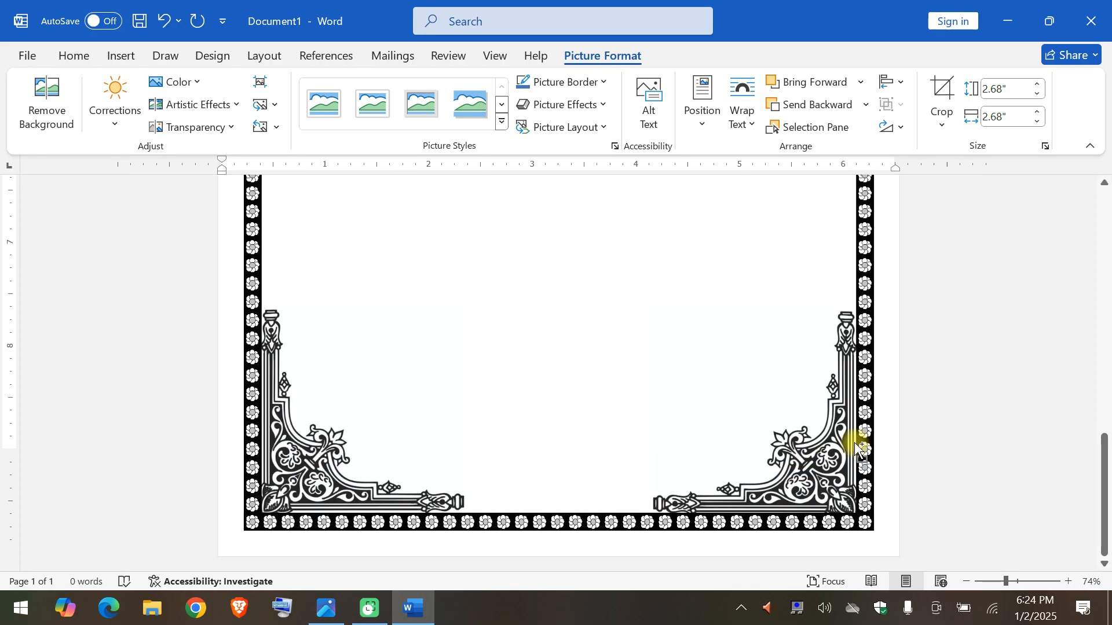
pyautogui.scroll(9, 855, 443)
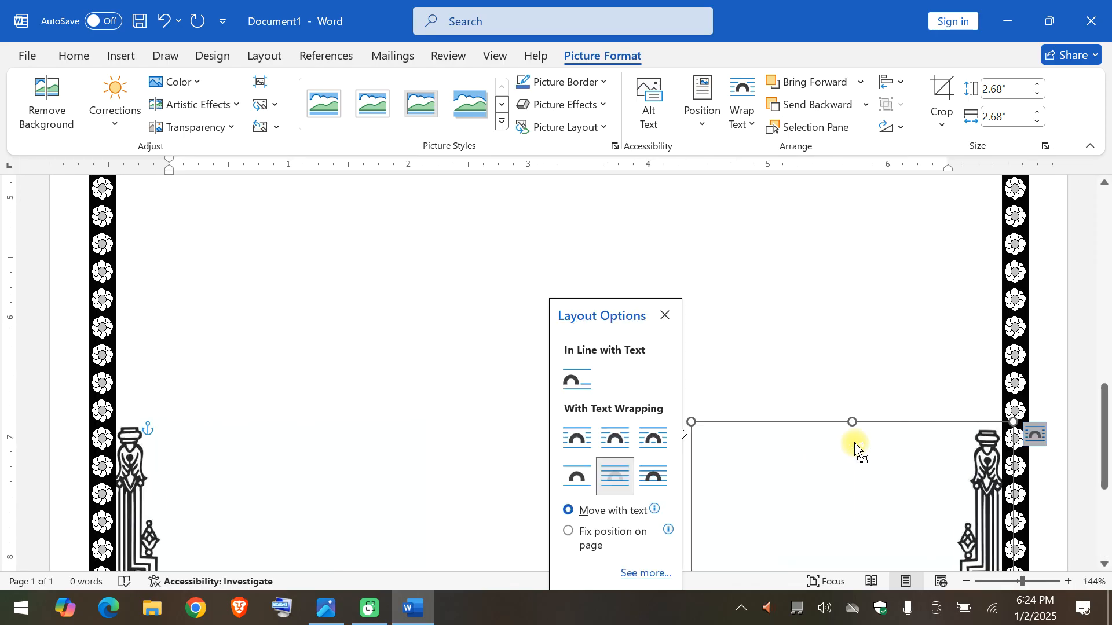
# Deselect the ornament and check the whole bordered page in the print preview.
pyautogui.press('XF86AudioLowerVolume')
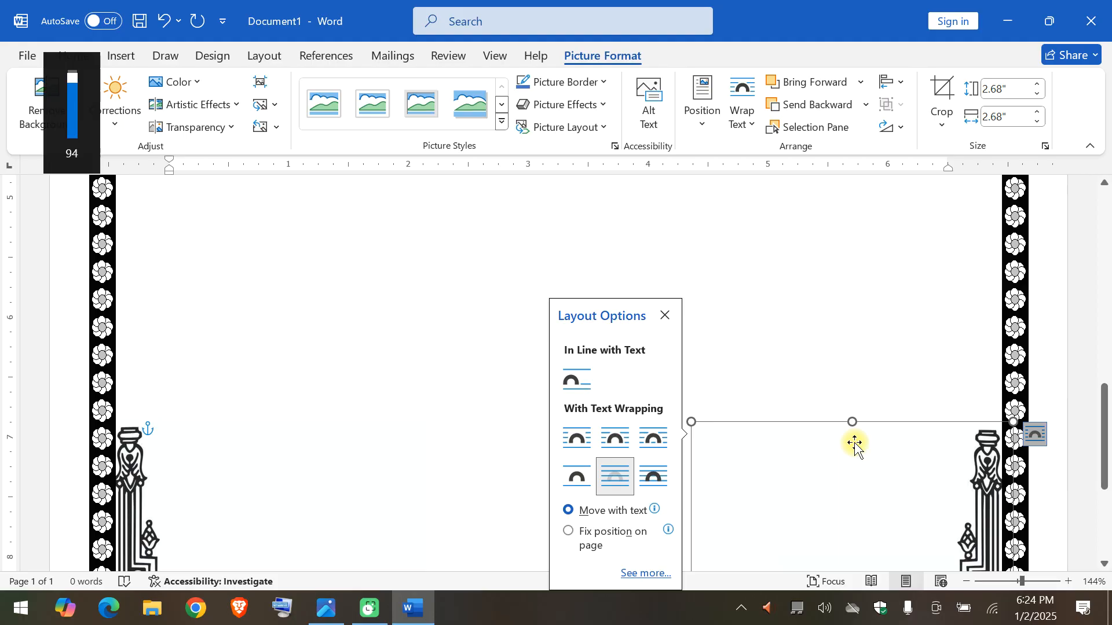
pyautogui.click(365, 253)
pyautogui.click(28, 56)
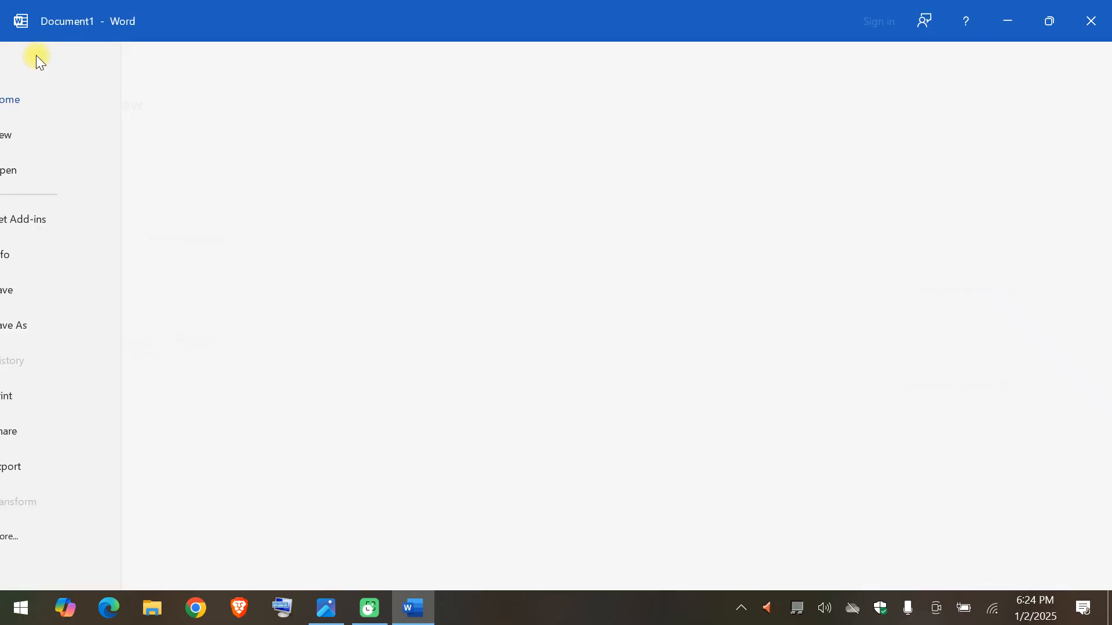
pyautogui.click(60, 392)
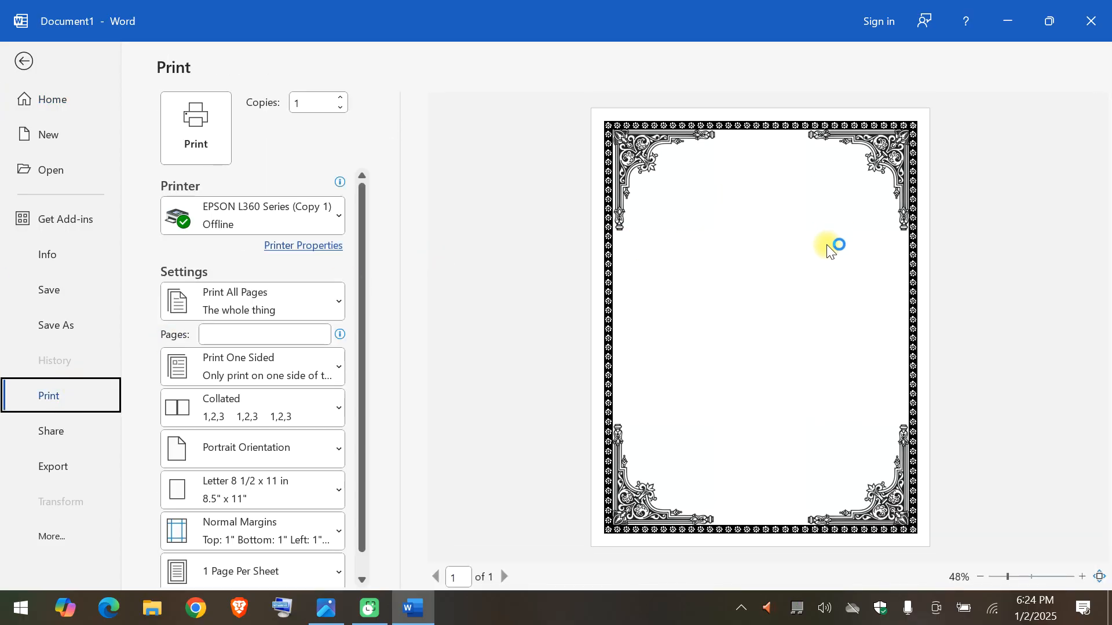
pyautogui.press('Escape')
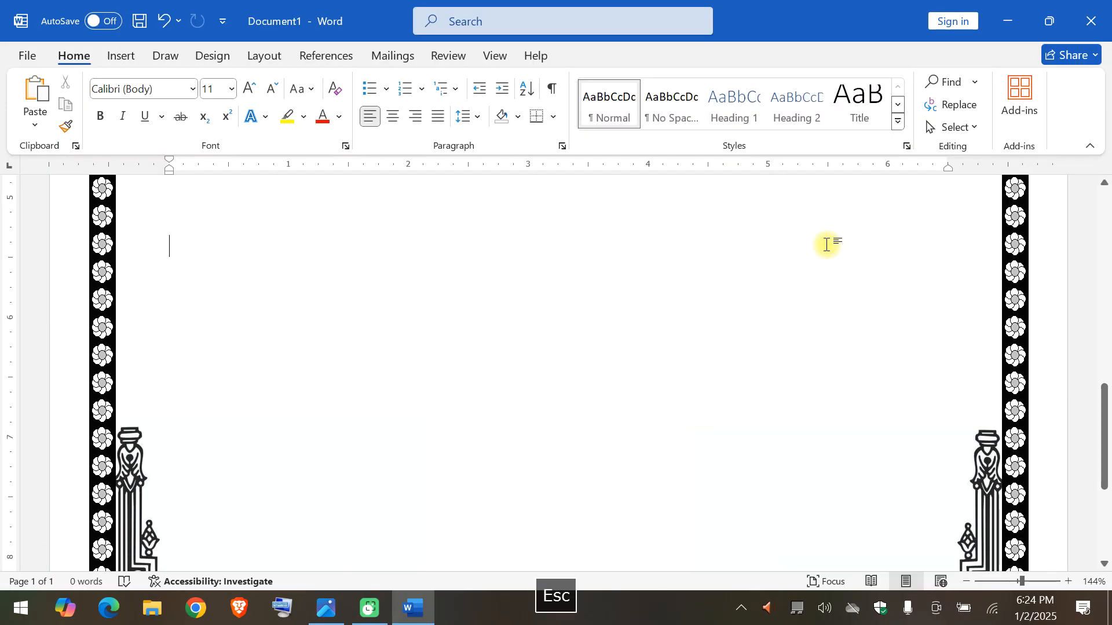
# Return to the start of the page and view the available WordArt styles.
pyautogui.scroll(3, 828, 245)
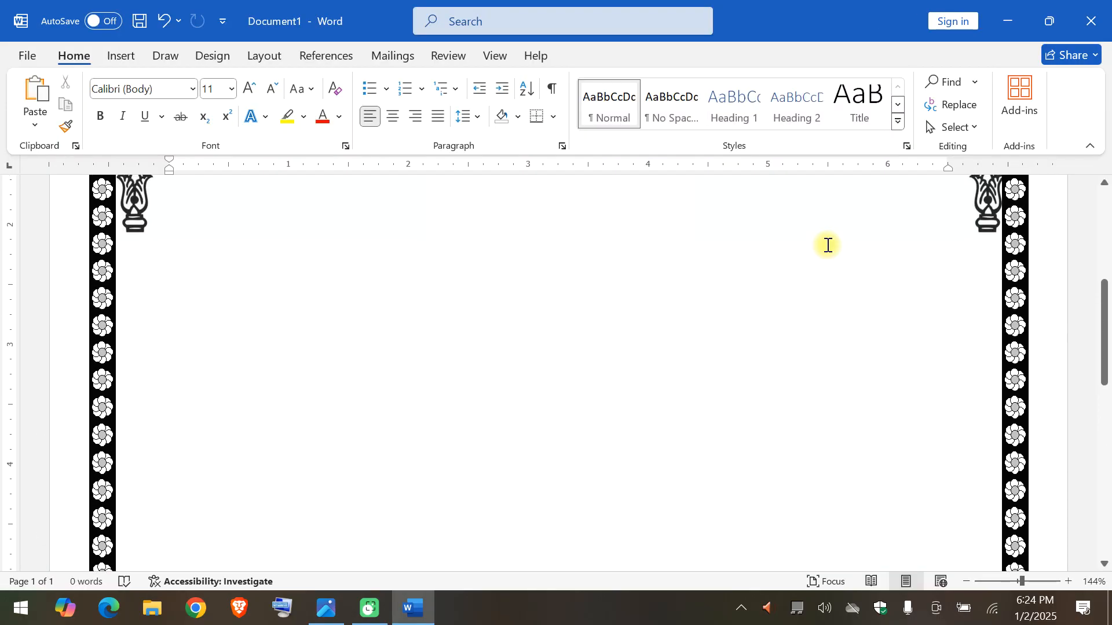
pyautogui.scroll(8, 828, 245)
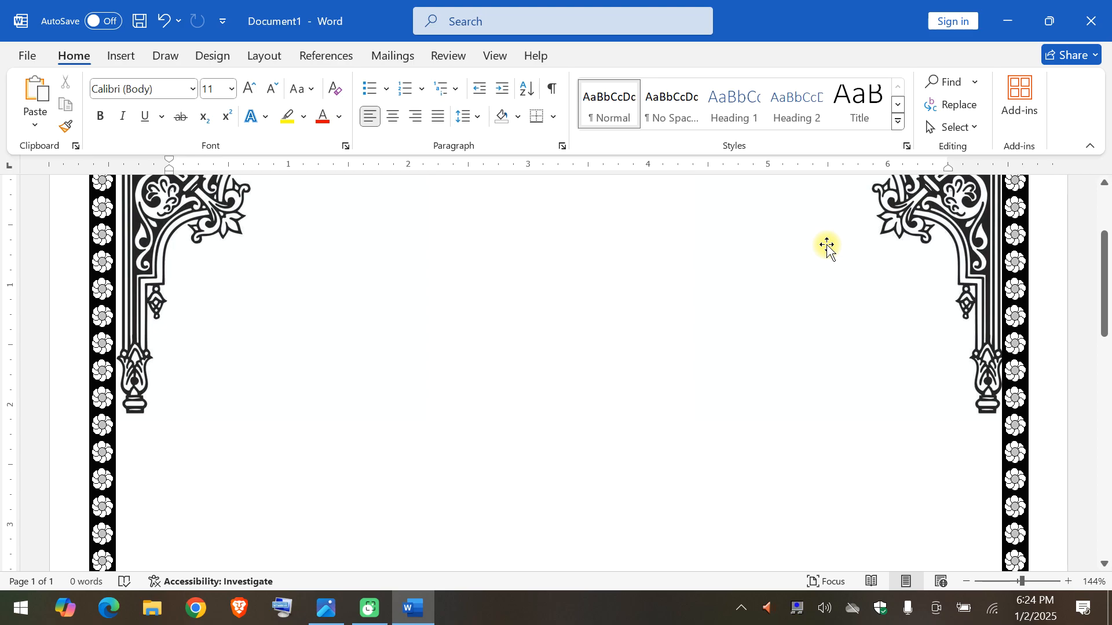
pyautogui.scroll(-1, 828, 245)
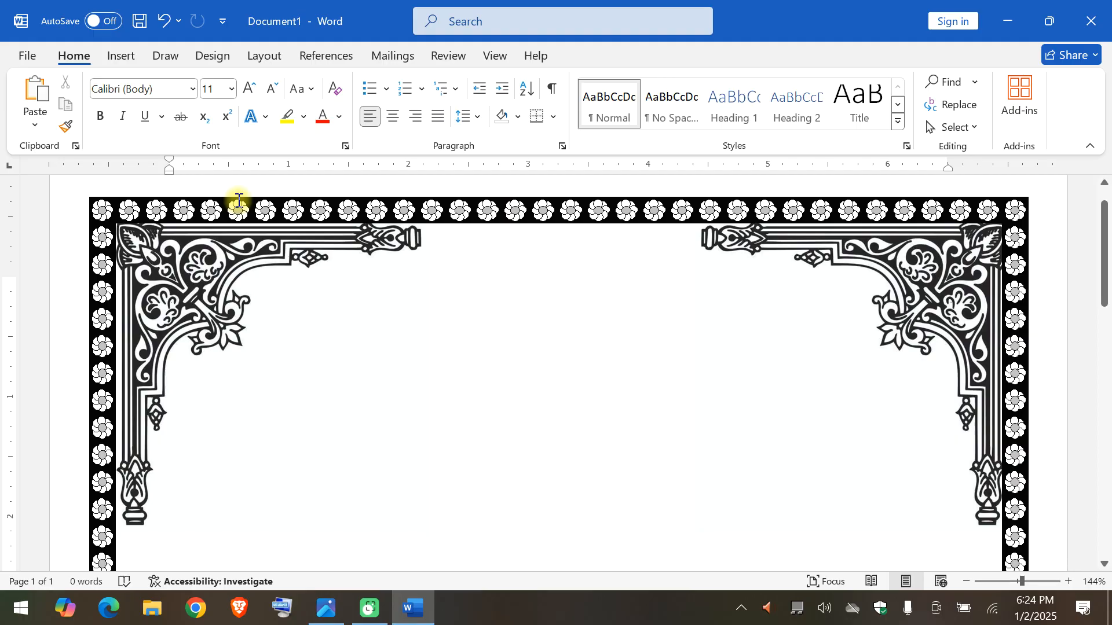
pyautogui.click(121, 55)
pyautogui.click(799, 106)
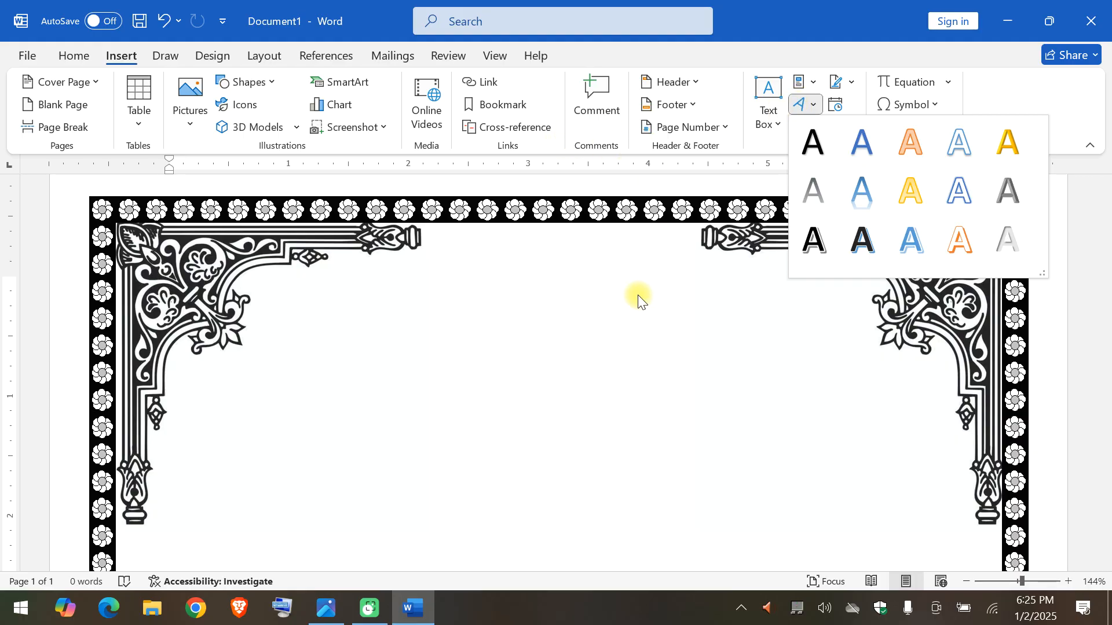
# Begin saving the document to the Desktop folder with the file name "front page 1".
pyautogui.click(27, 56)
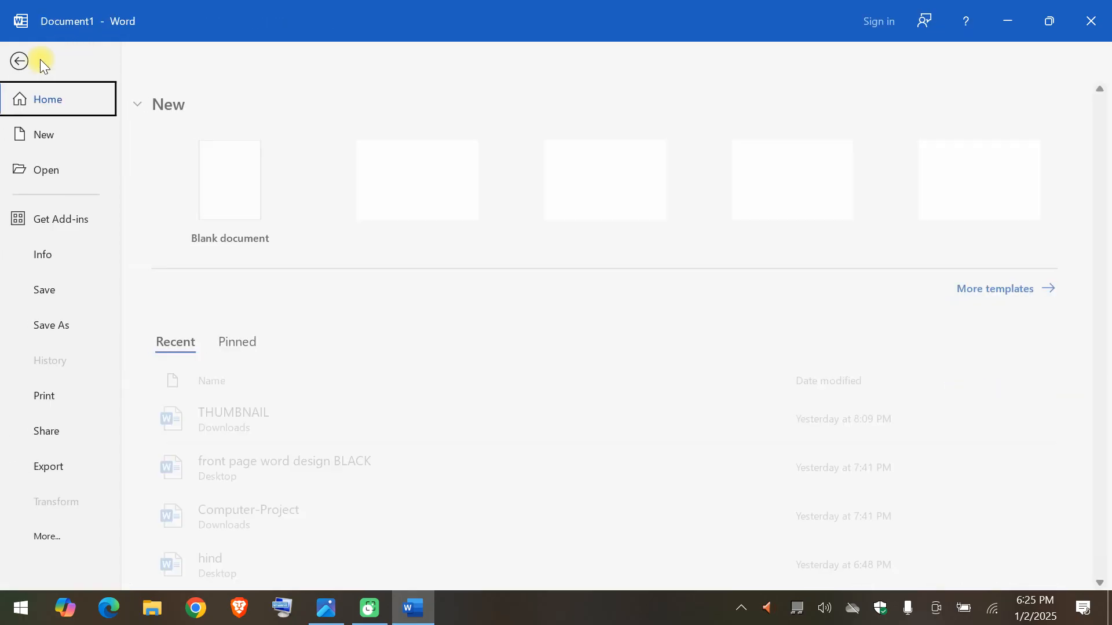
pyautogui.click(92, 333)
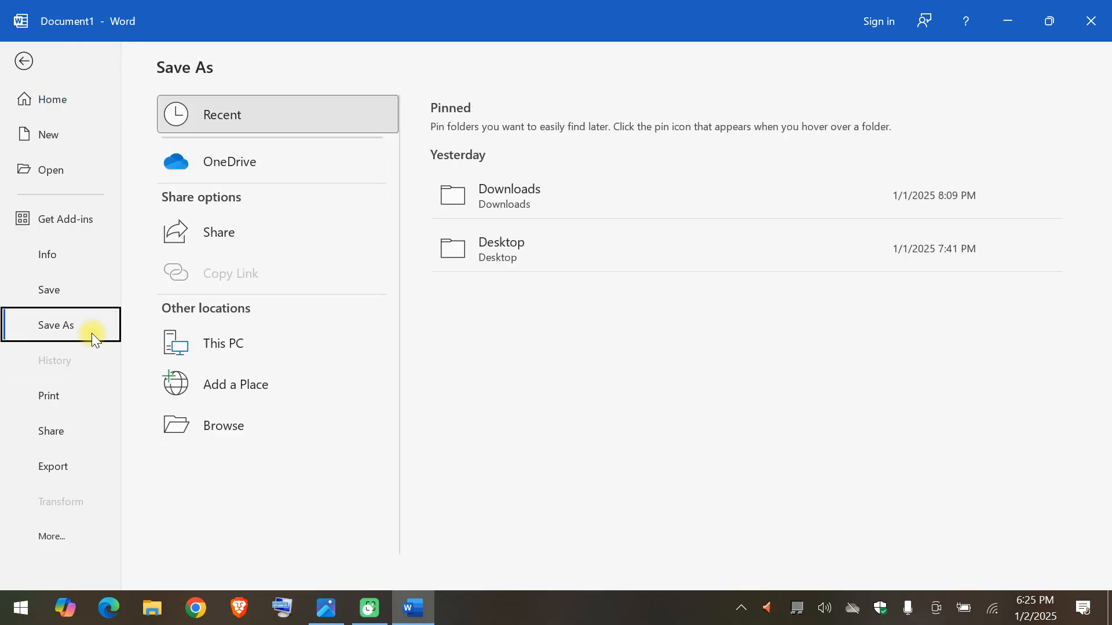
pyautogui.click(567, 243)
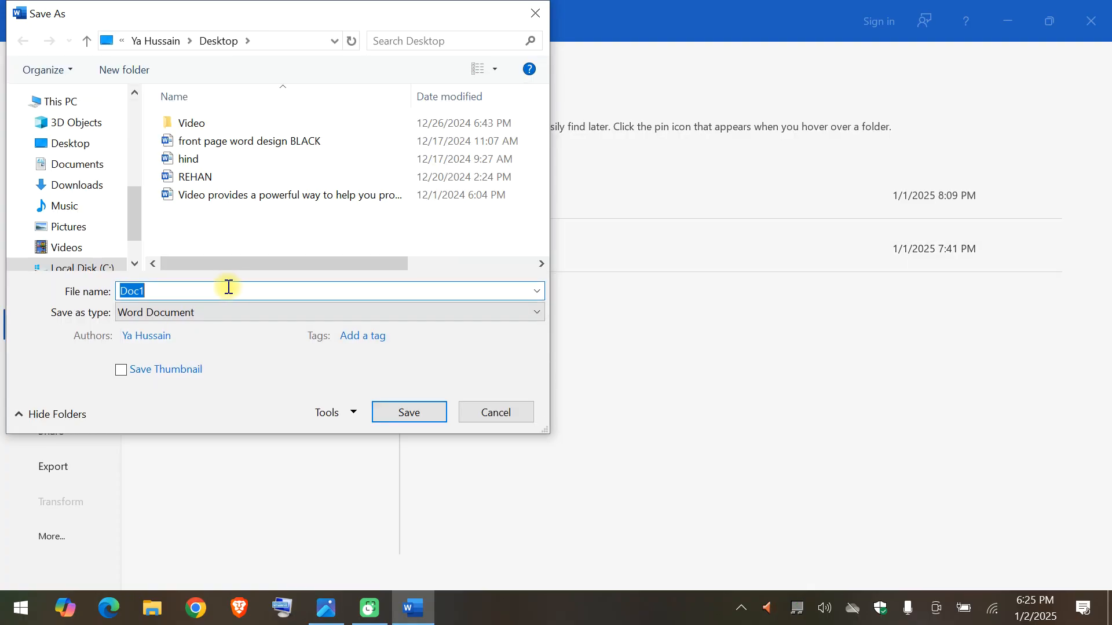
pyautogui.write('front ')
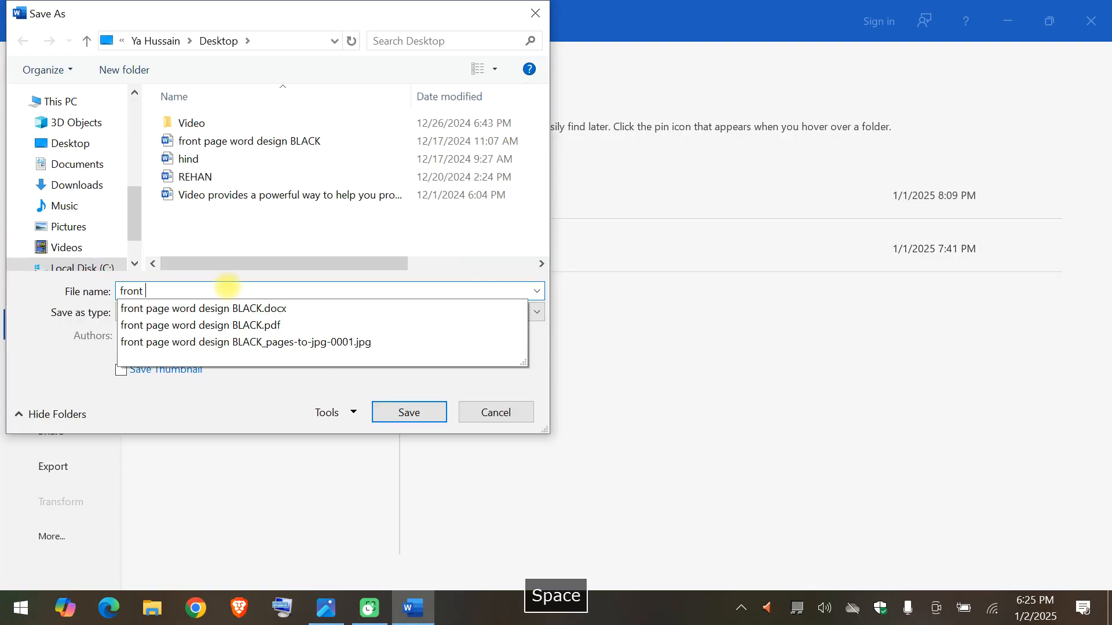
pyautogui.write('page ')
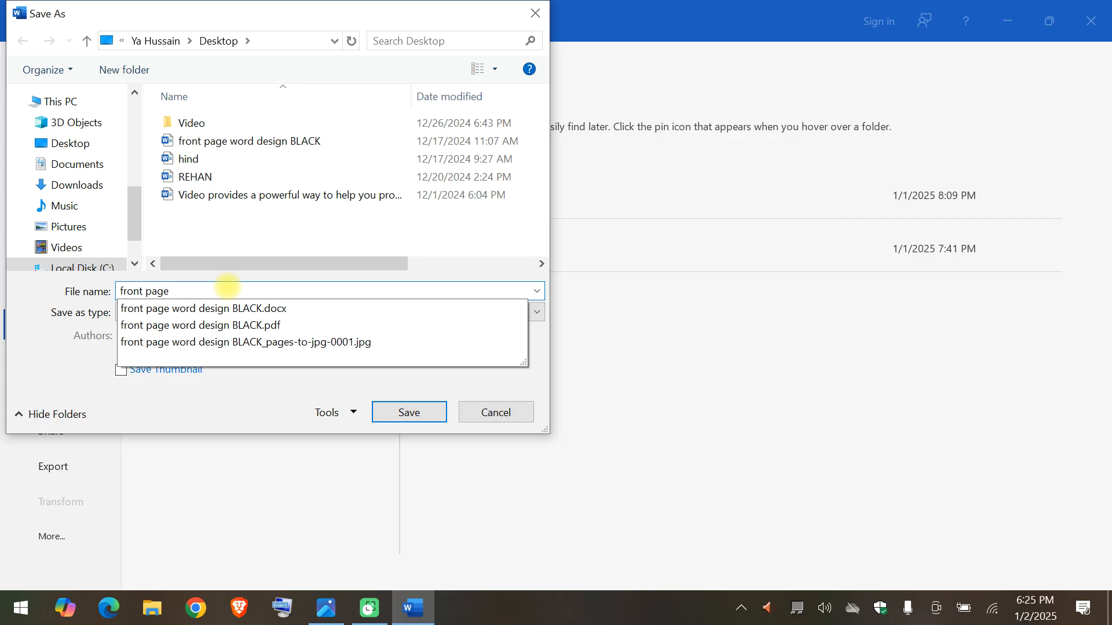
pyautogui.write('1')
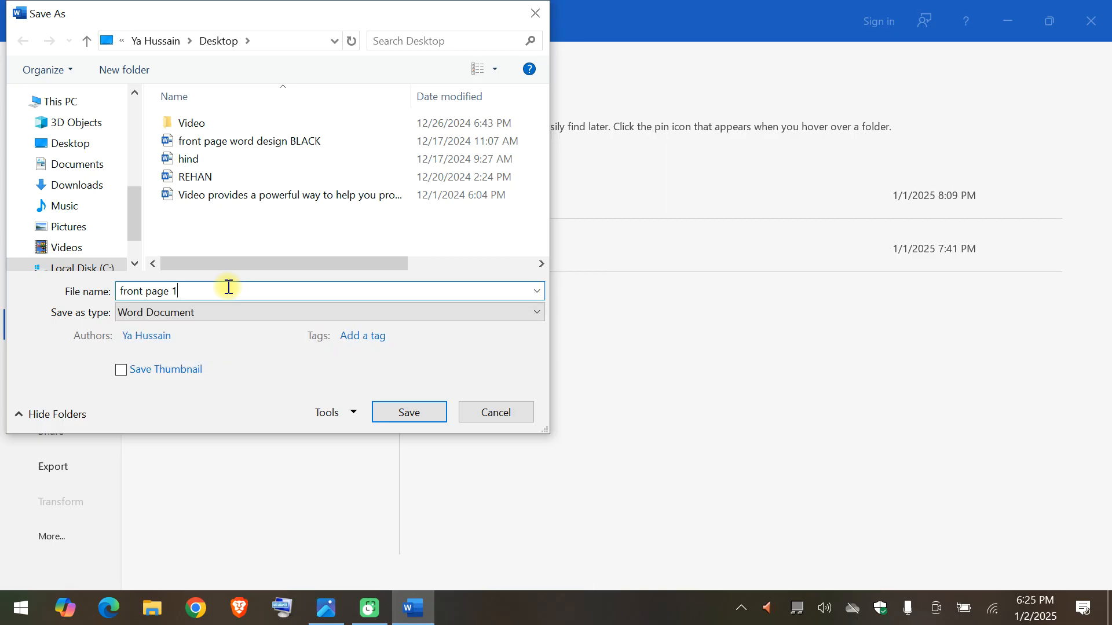
# Set the file type to Word 97-2003 Document and save the file to the Desktop.
pyautogui.click(172, 313)
pyautogui.click(173, 313)
pyautogui.click(173, 313)
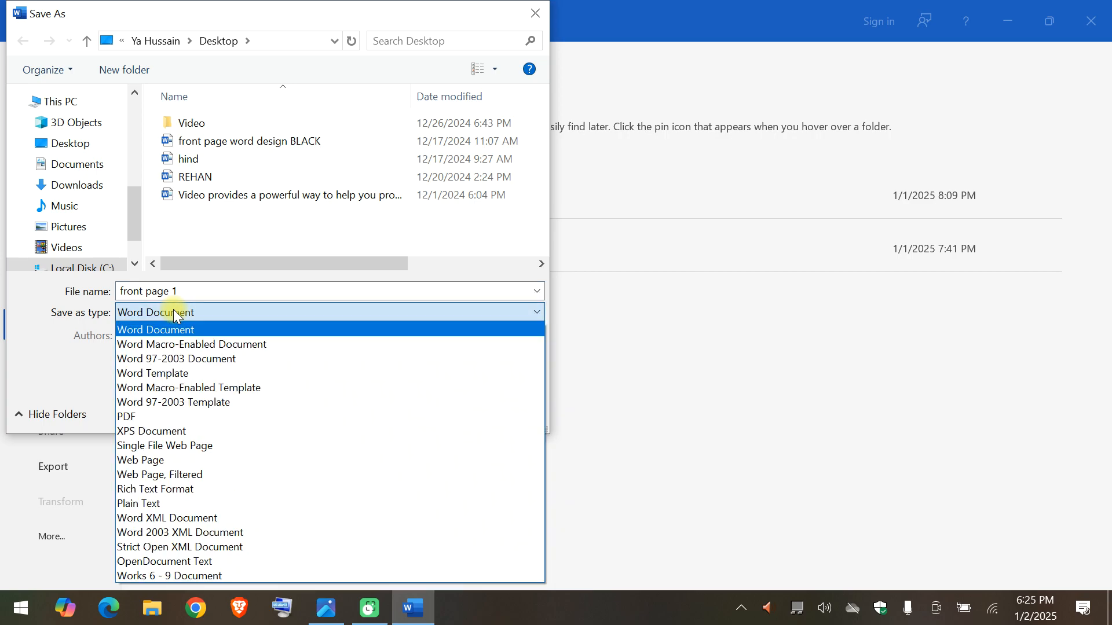
pyautogui.click(137, 403)
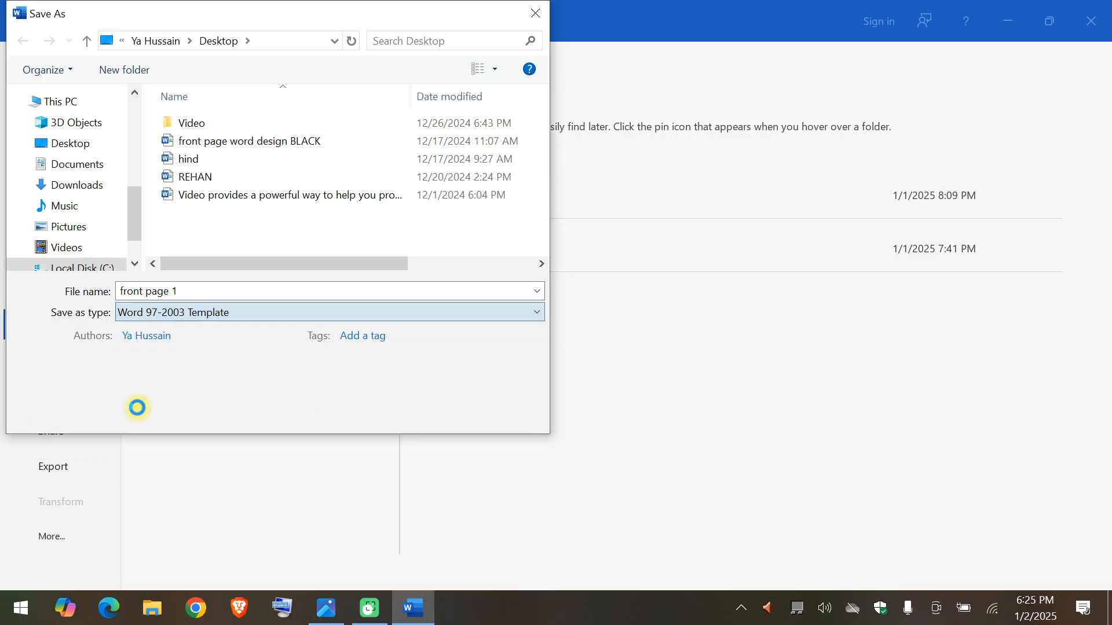
pyautogui.click(206, 316)
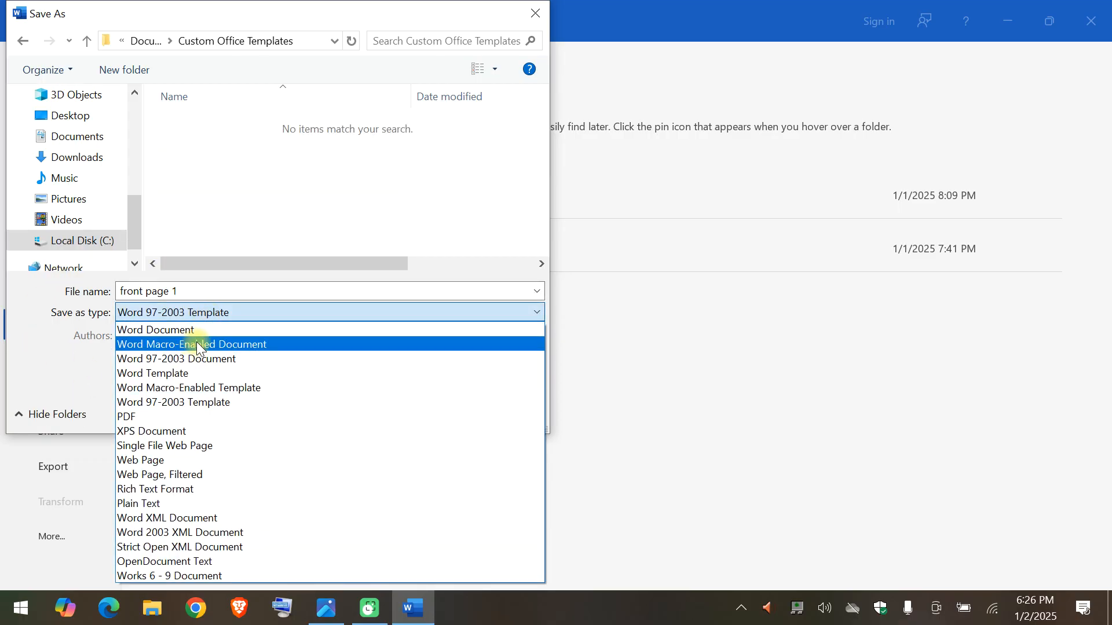
pyautogui.click(196, 359)
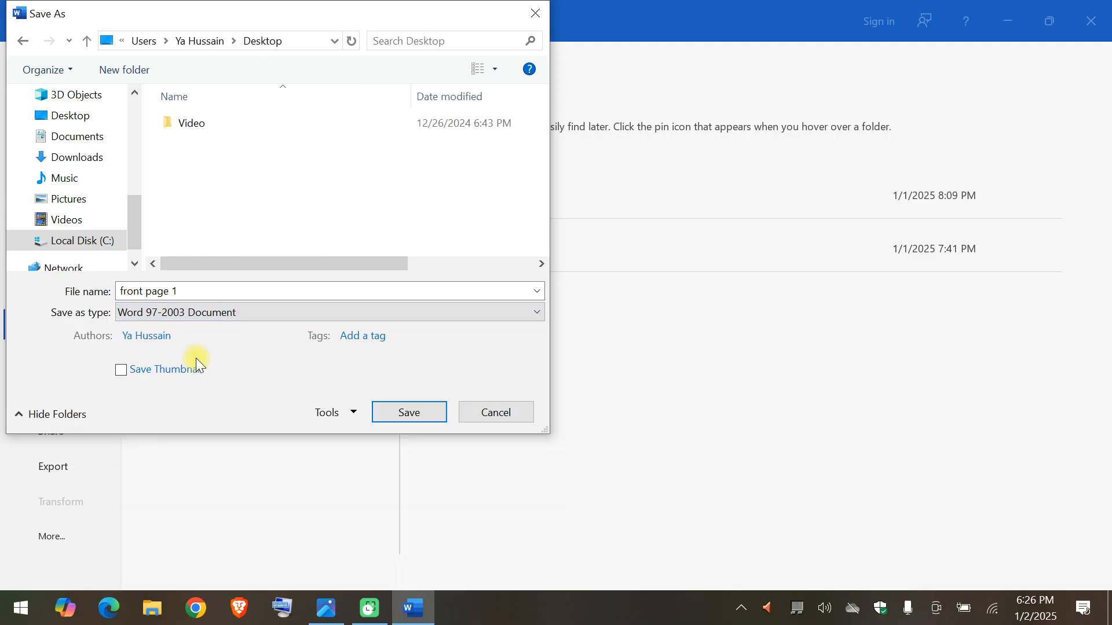
pyautogui.click(418, 415)
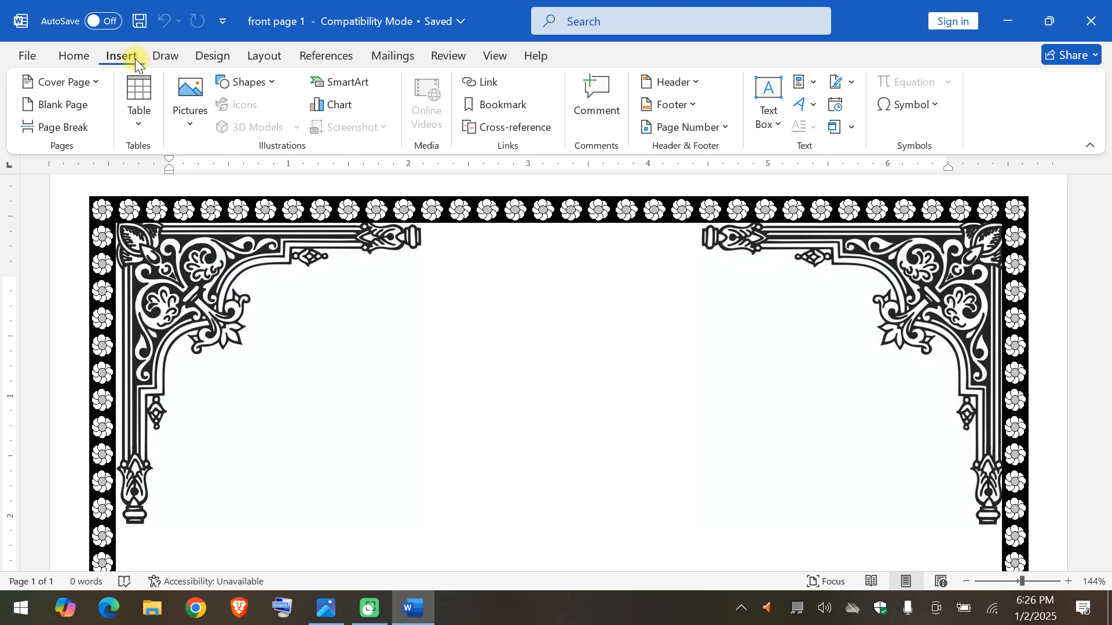
# View the classic WordArt styles and check the Office product and version information on the account page.
pyautogui.click(811, 106)
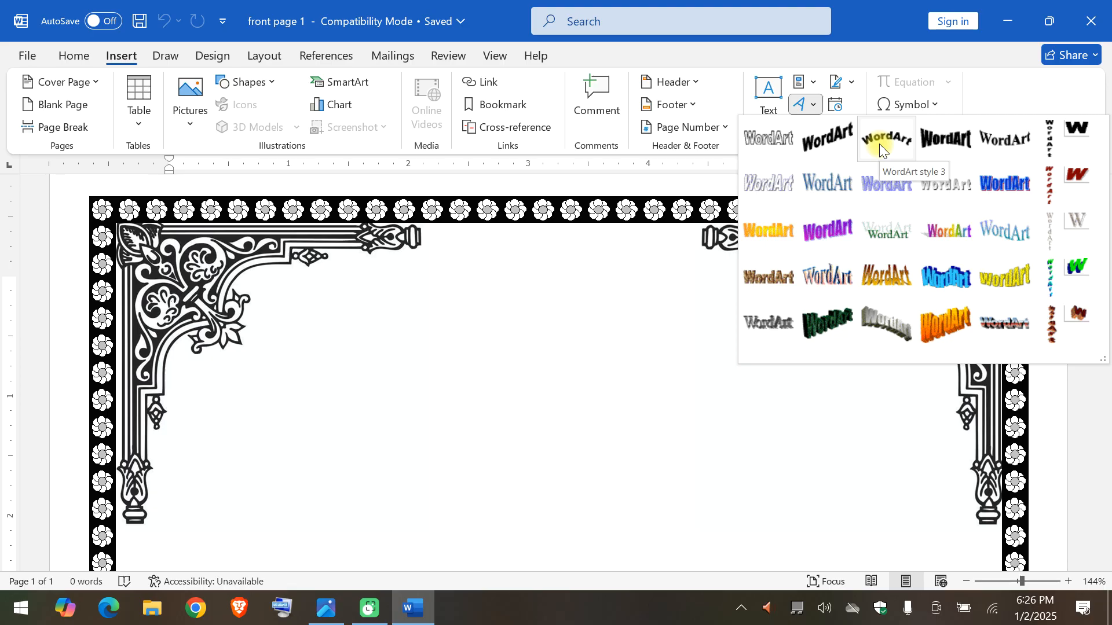
pyautogui.click(37, 47)
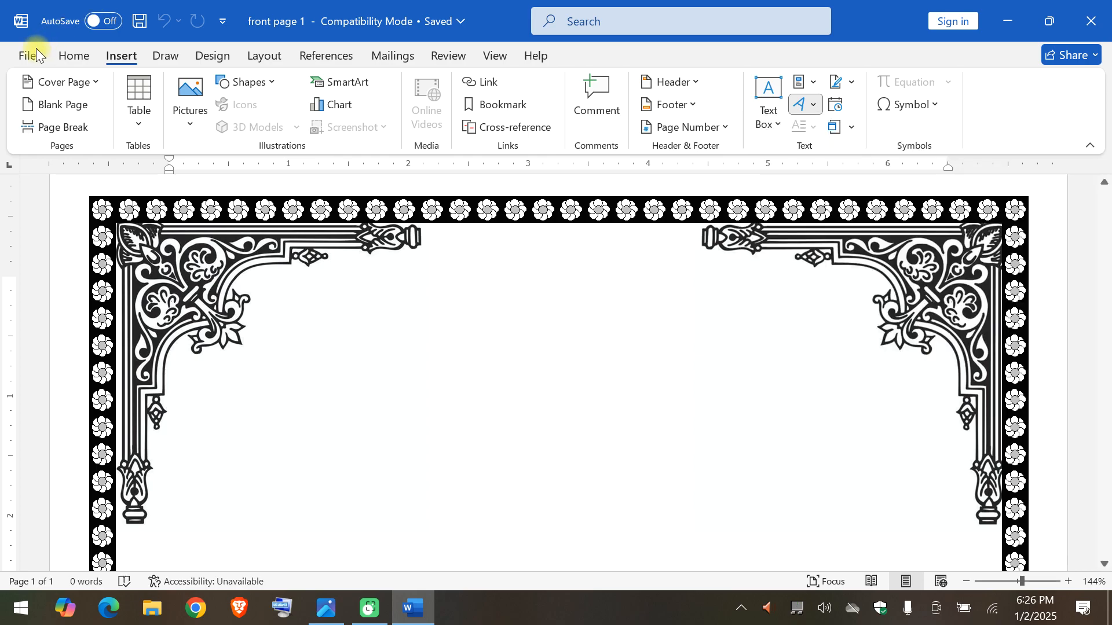
pyautogui.click(36, 47)
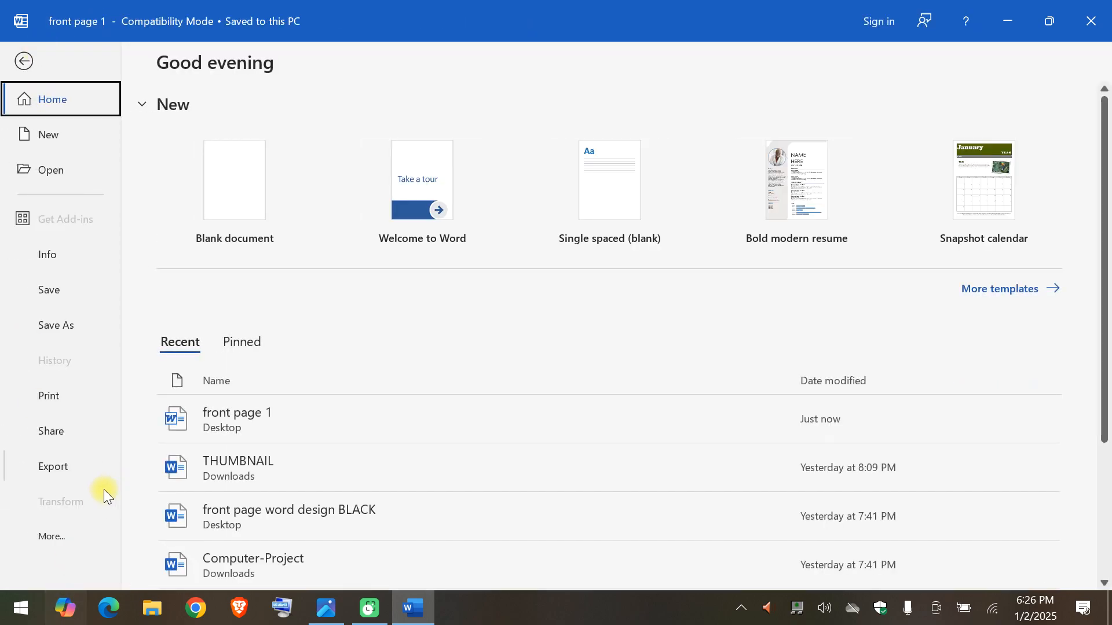
pyautogui.click(56, 536)
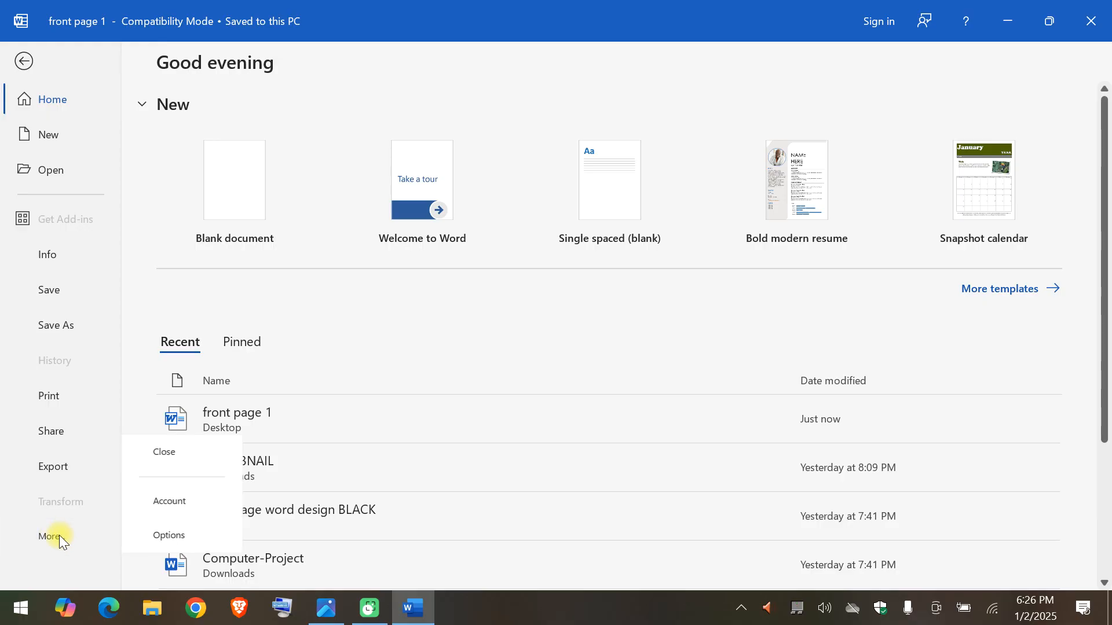
pyautogui.click(202, 508)
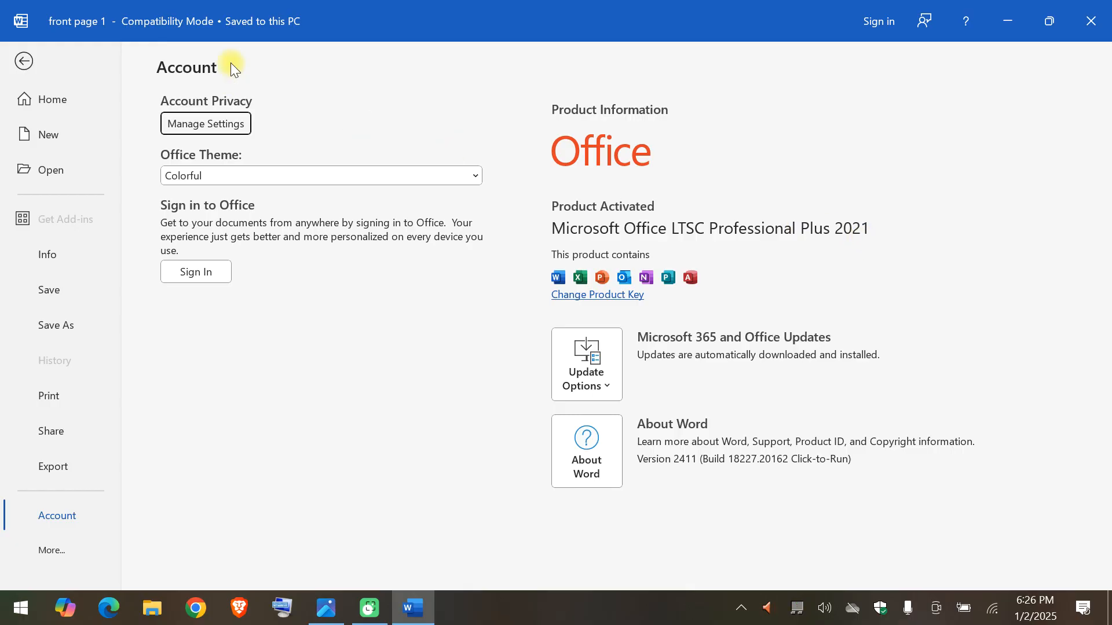
pyautogui.click(25, 58)
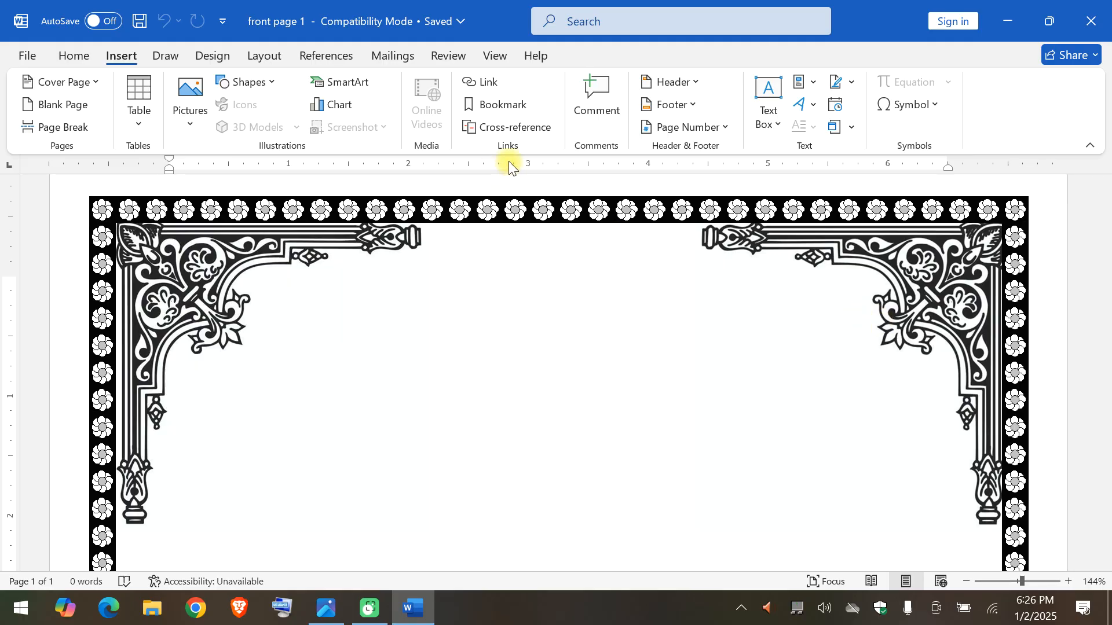
# Insert a WordArt style 3 title reading "HIND COMPUTER EDUCATION INSTITUTE" in Arial Black, size 36.
pyautogui.click(801, 100)
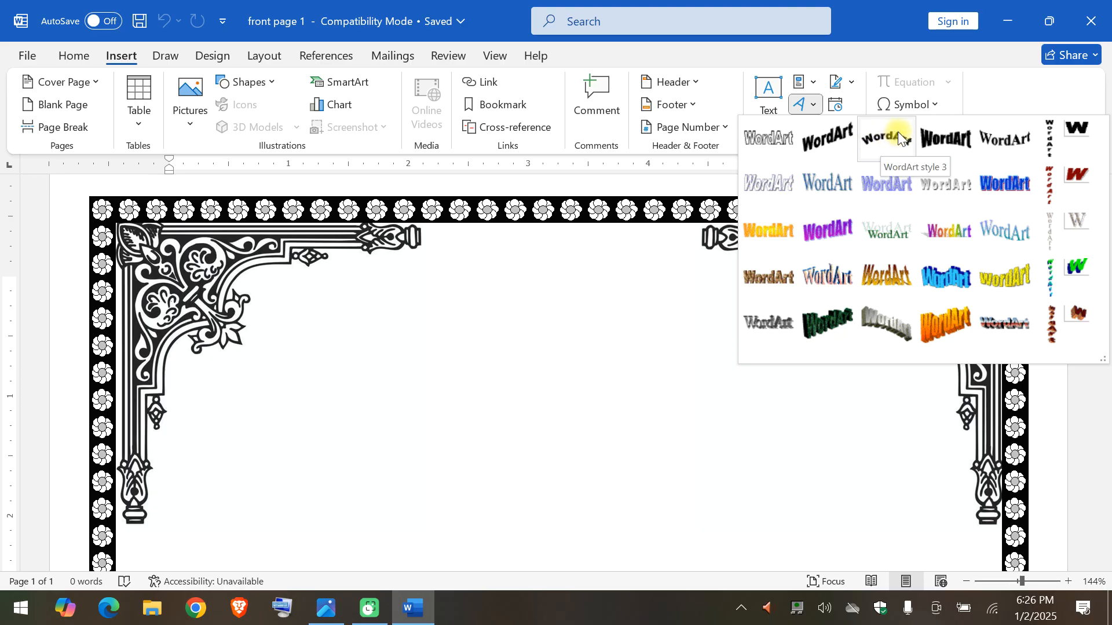
pyautogui.click(898, 130)
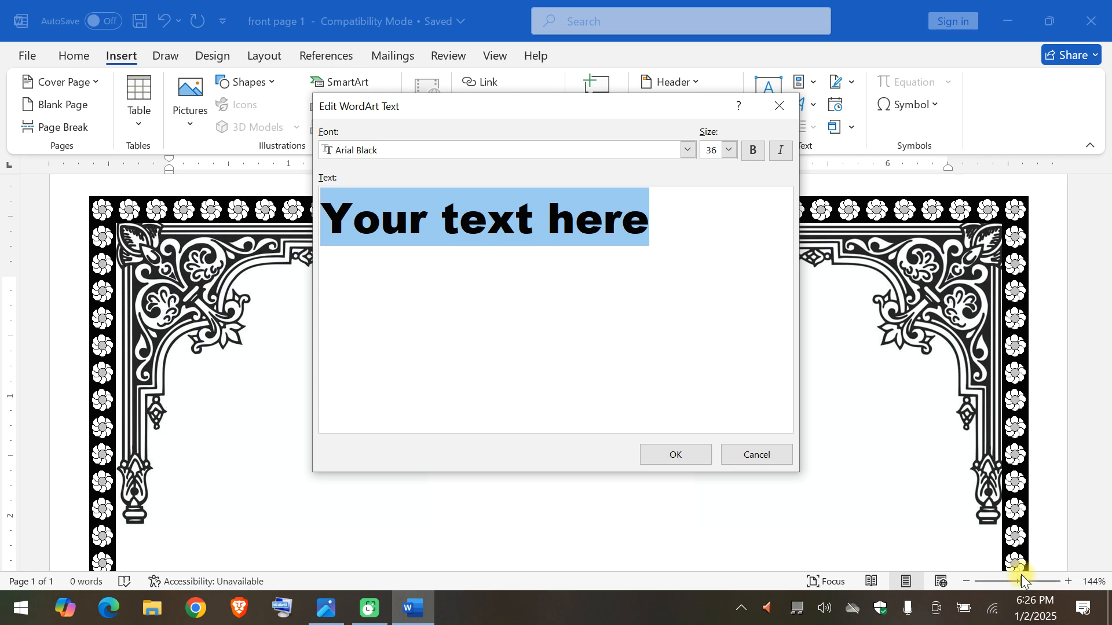
pyautogui.write('HIND COMPUTER EDUCATION INSTITUTE')
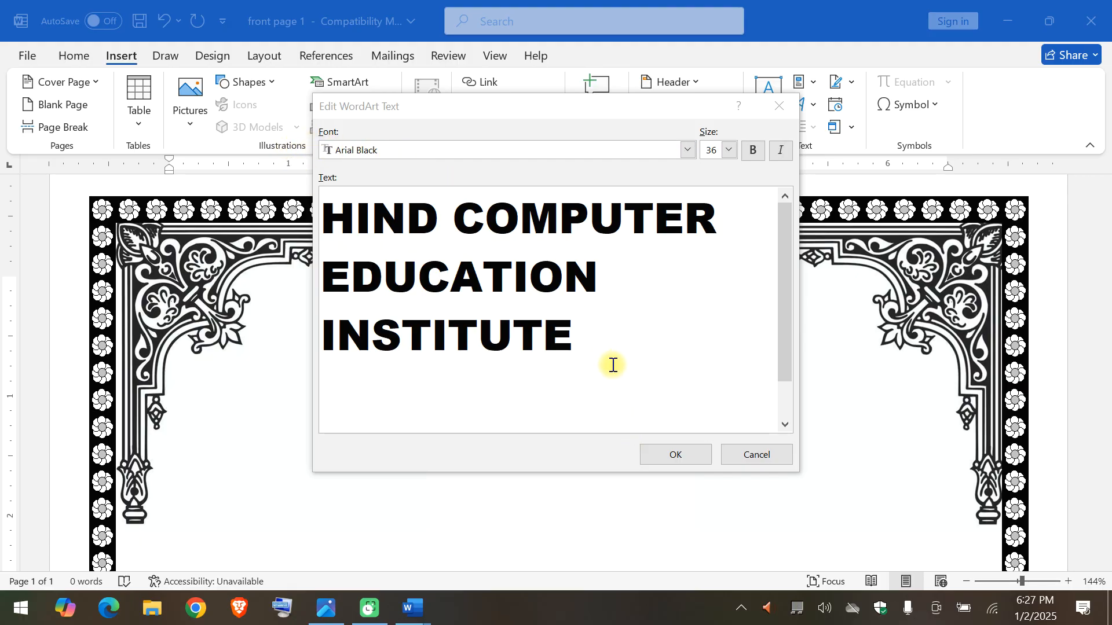
pyautogui.click(676, 455)
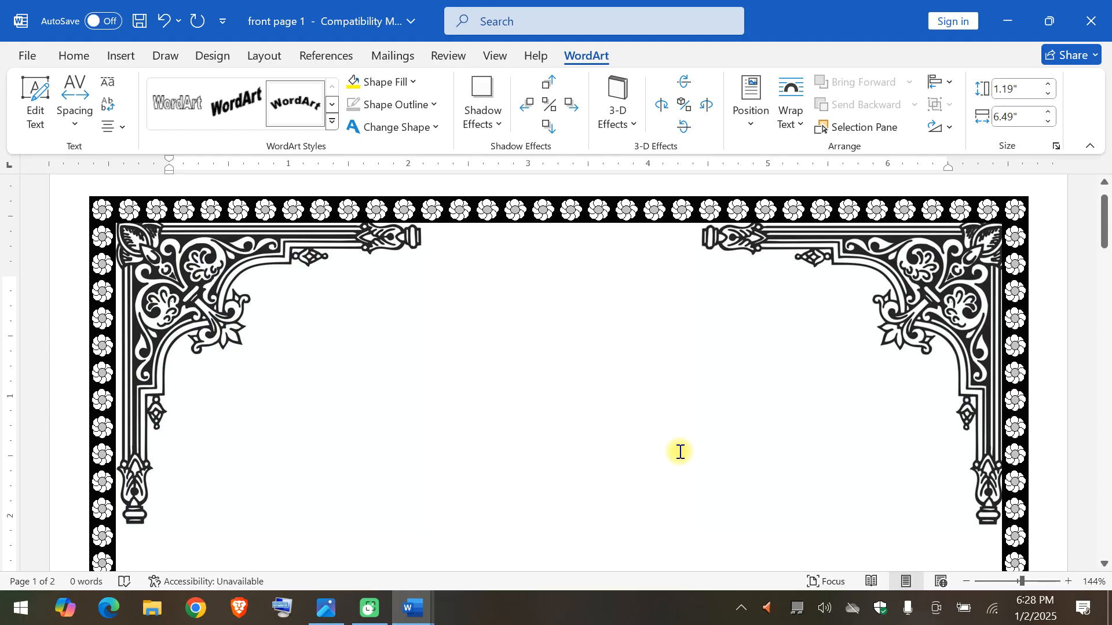
# Set the WordArt title's text wrapping to In Front of Text.
pyautogui.scroll(-10, 680, 450)
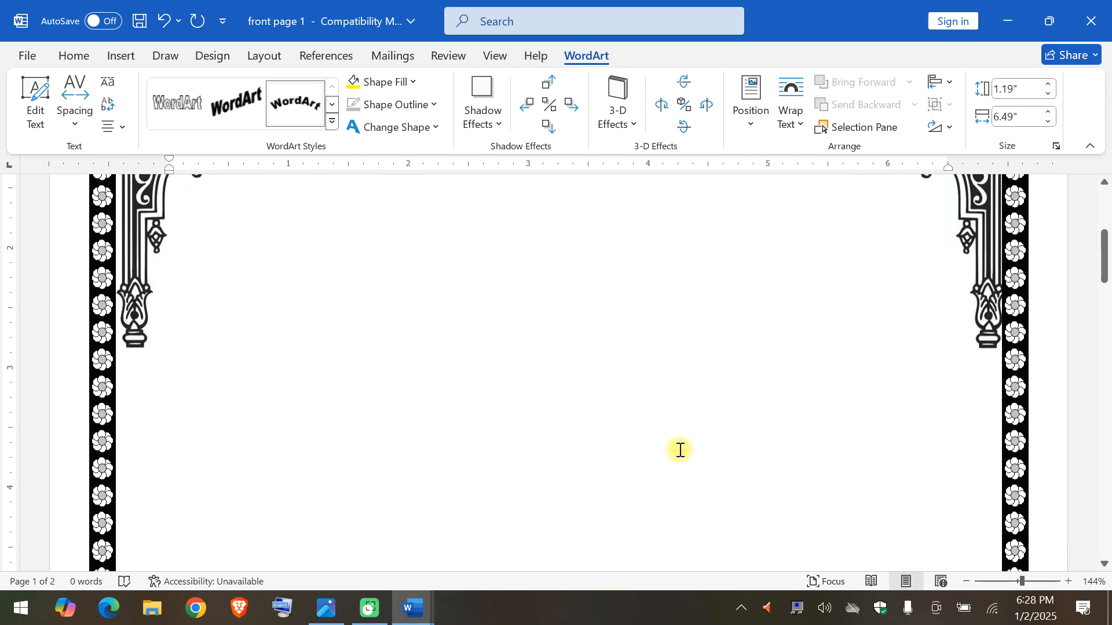
pyautogui.scroll(-3, 678, 449)
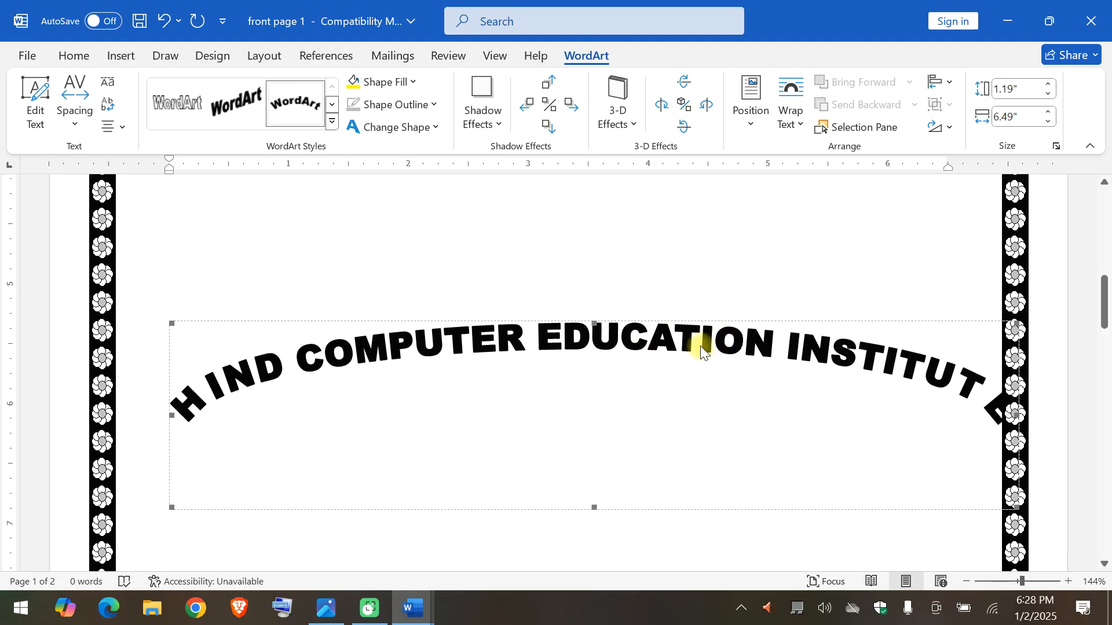
pyautogui.click(801, 126)
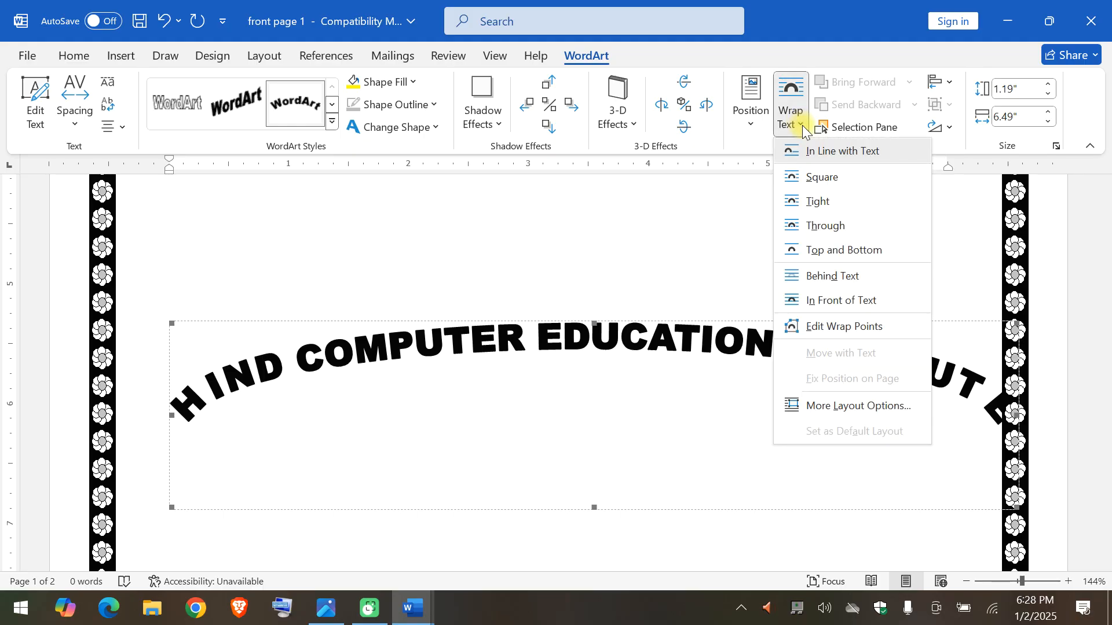
pyautogui.click(832, 301)
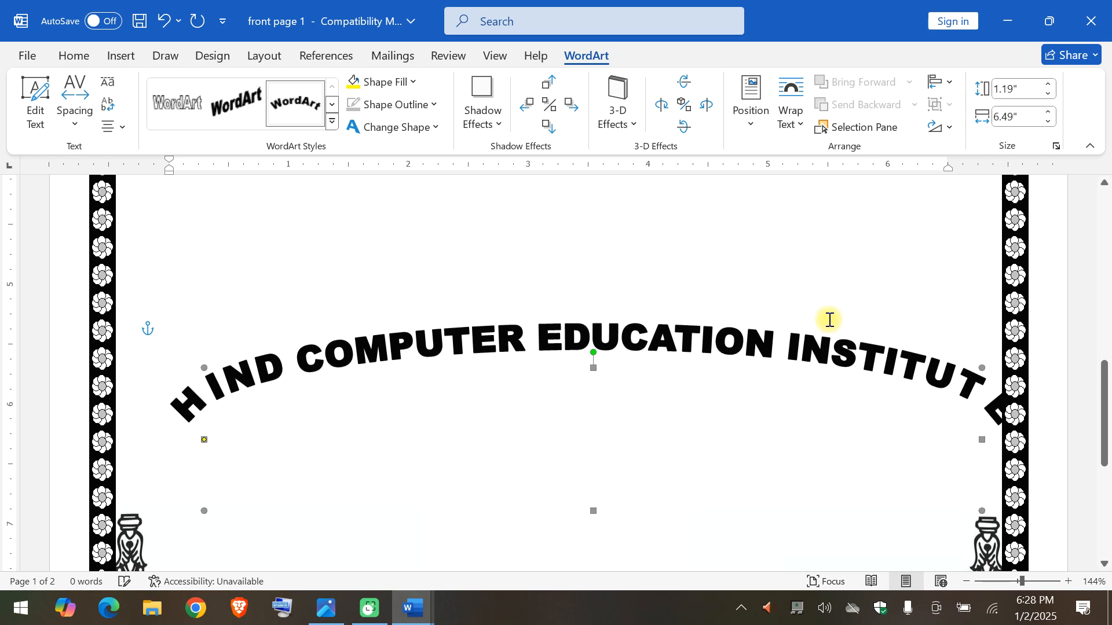
# Move the WordArt title up the page to the area between the two upper corner ornaments.
pyautogui.moveTo(768, 338); pyautogui.dragTo(760, 224)
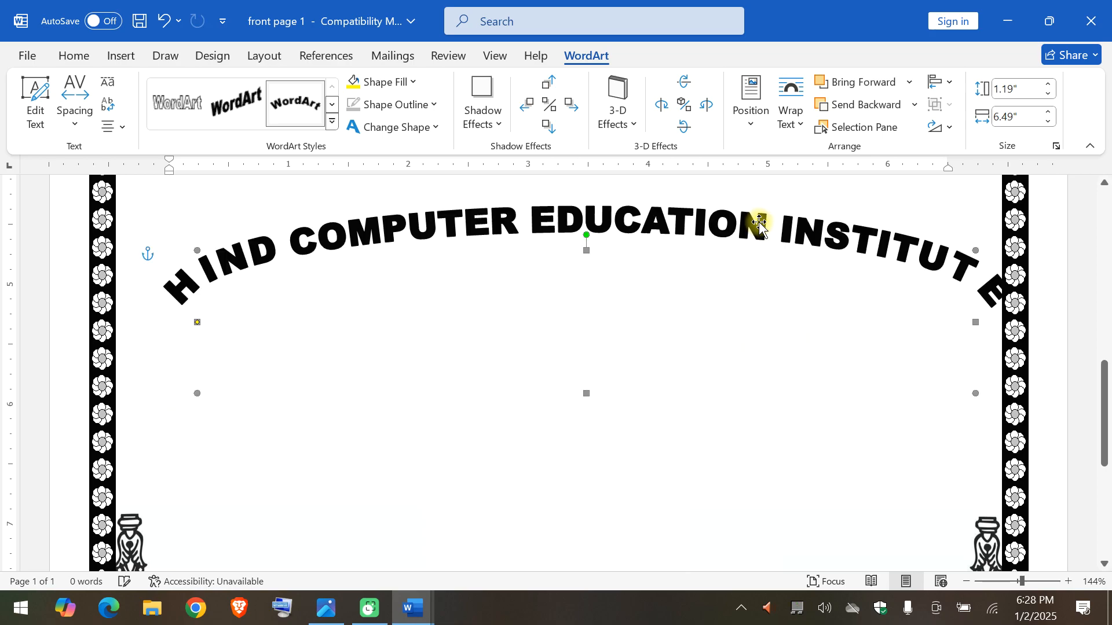
pyautogui.scroll(3, 759, 224)
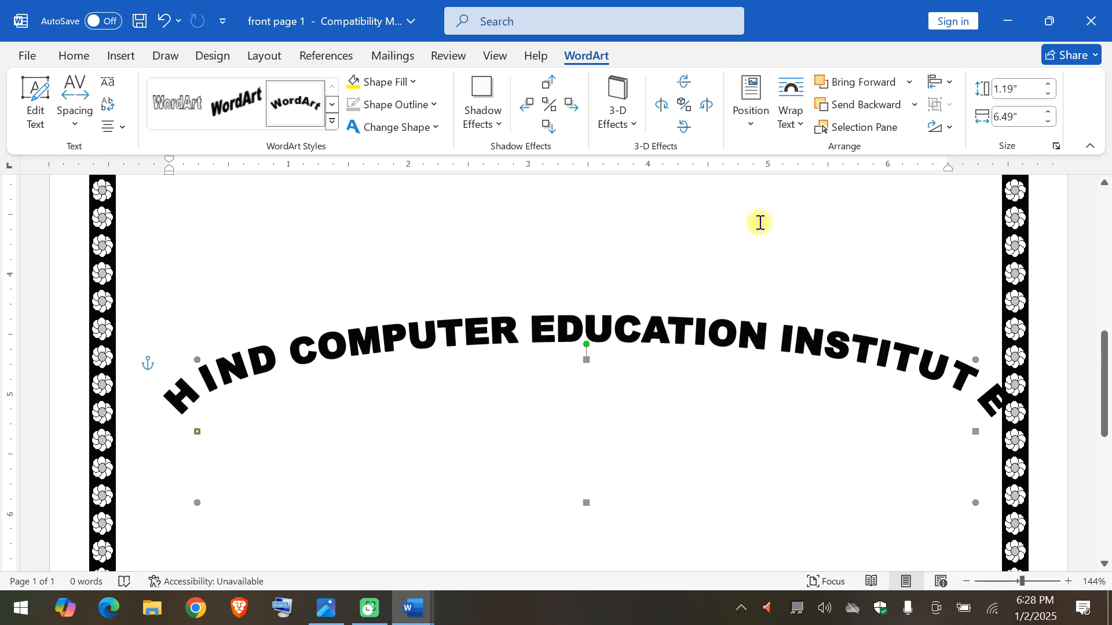
pyautogui.scroll(3, 760, 223)
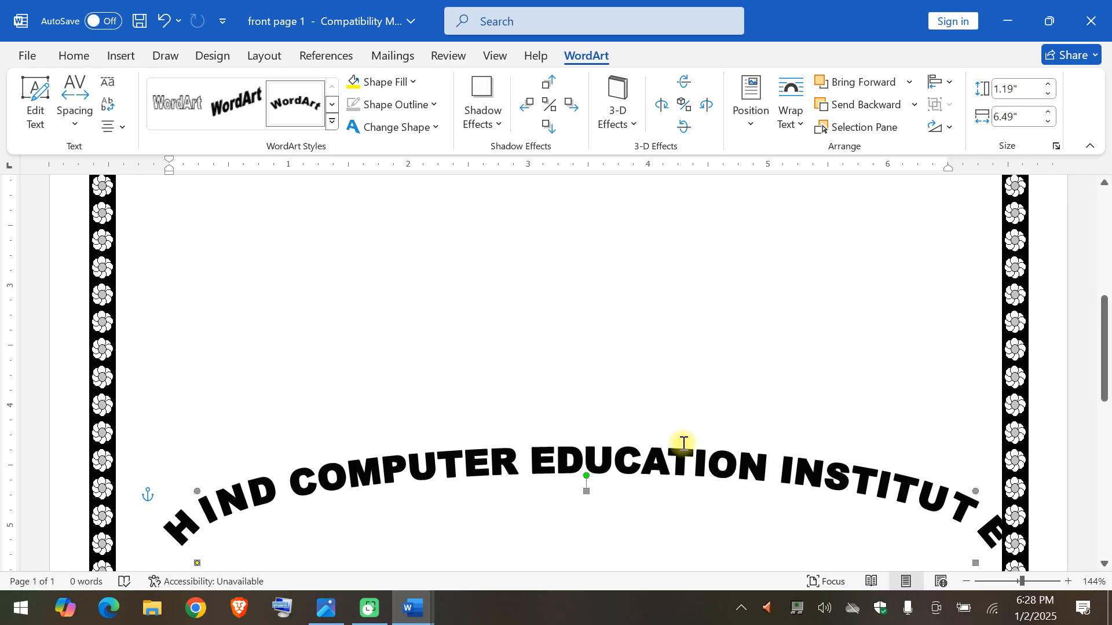
pyautogui.moveTo(683, 452); pyautogui.dragTo(652, 233)
pyautogui.scroll(4, 654, 235)
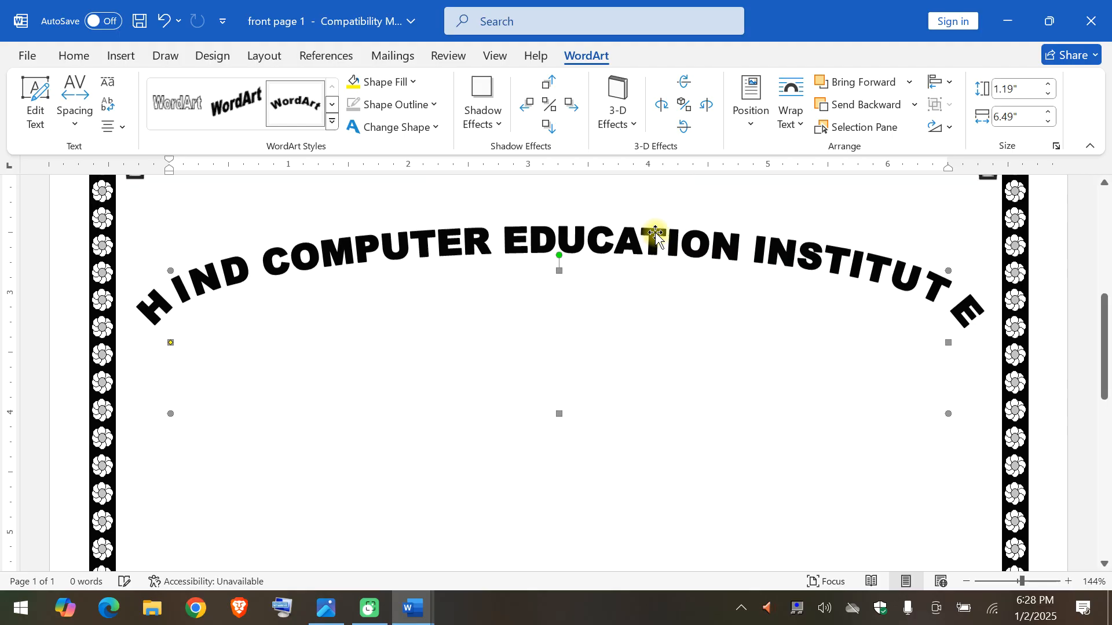
pyautogui.moveTo(635, 442); pyautogui.dragTo(638, 308)
pyautogui.scroll(1, 637, 307)
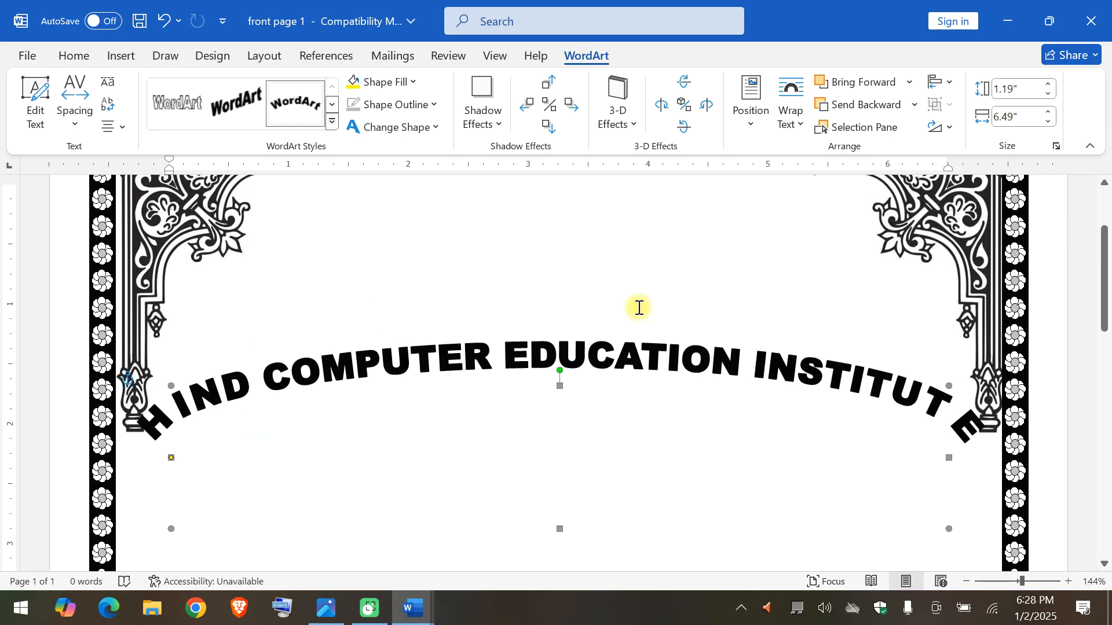
pyautogui.moveTo(633, 352); pyautogui.dragTo(662, 238)
pyautogui.scroll(2, 662, 238)
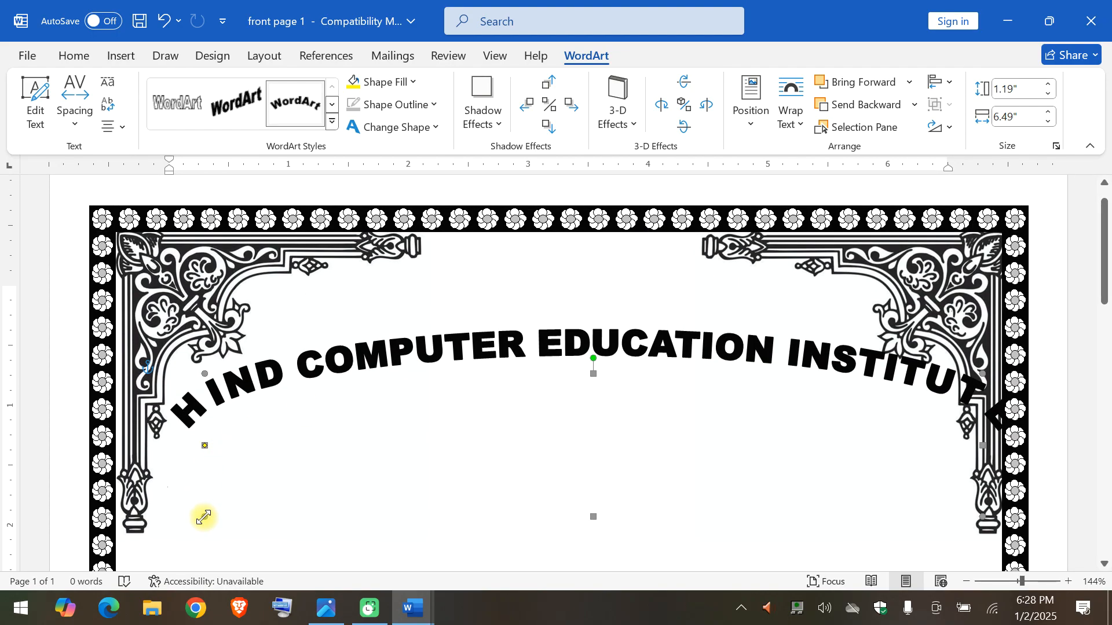
# Resize the WordArt title to about 2.59" high by 5.47" wide and center its arch between the upper corner ornaments.
pyautogui.moveTo(204, 517); pyautogui.dragTo(325, 572)
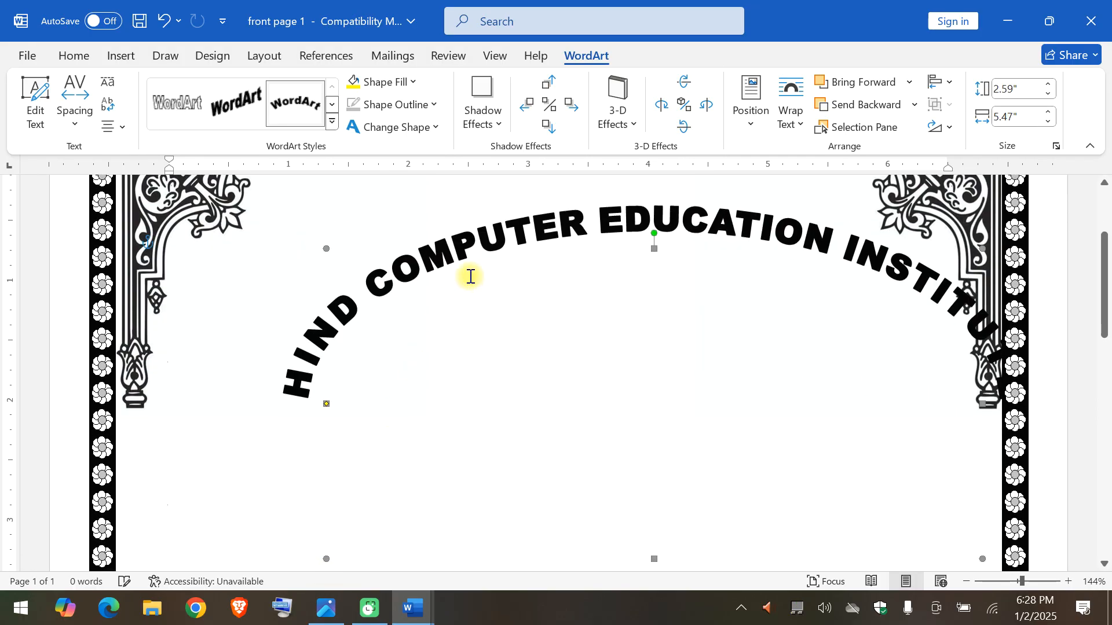
pyautogui.moveTo(464, 253); pyautogui.dragTo(372, 223)
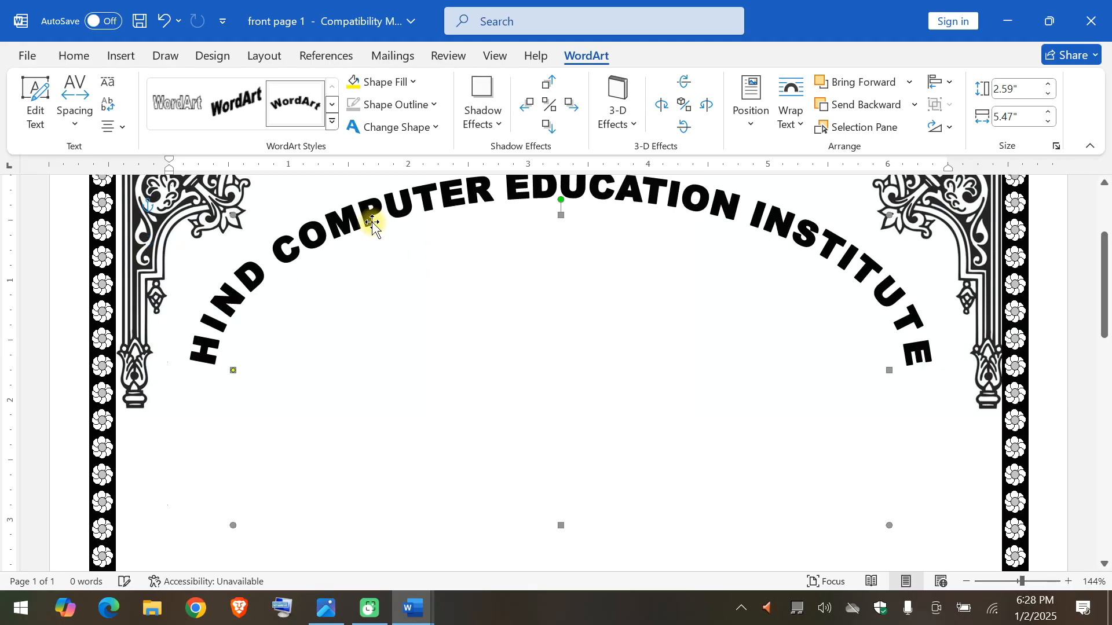
pyautogui.scroll(3, 373, 223)
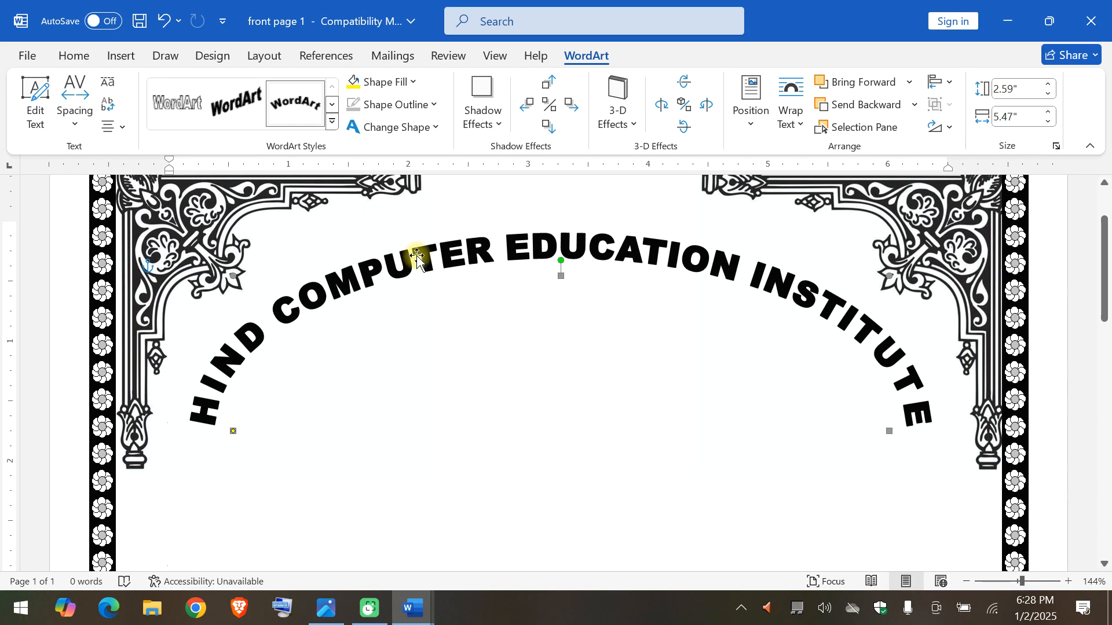
pyautogui.moveTo(416, 256); pyautogui.dragTo(418, 249)
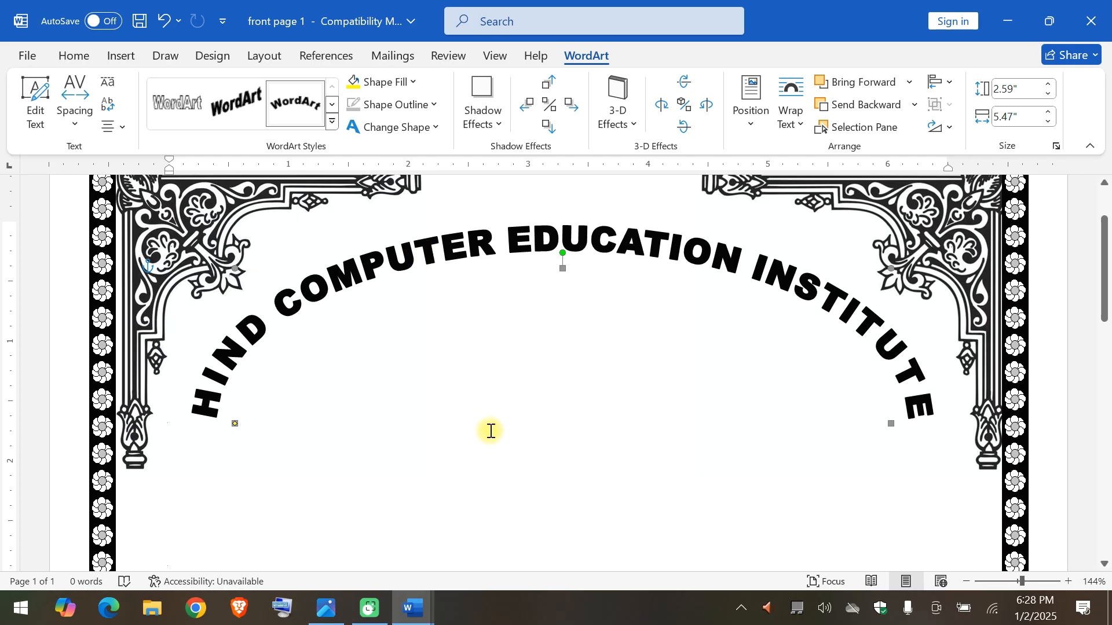
# Deselect the WordArt title and place the insertion point in the empty space beneath its arch.
pyautogui.click(504, 389)
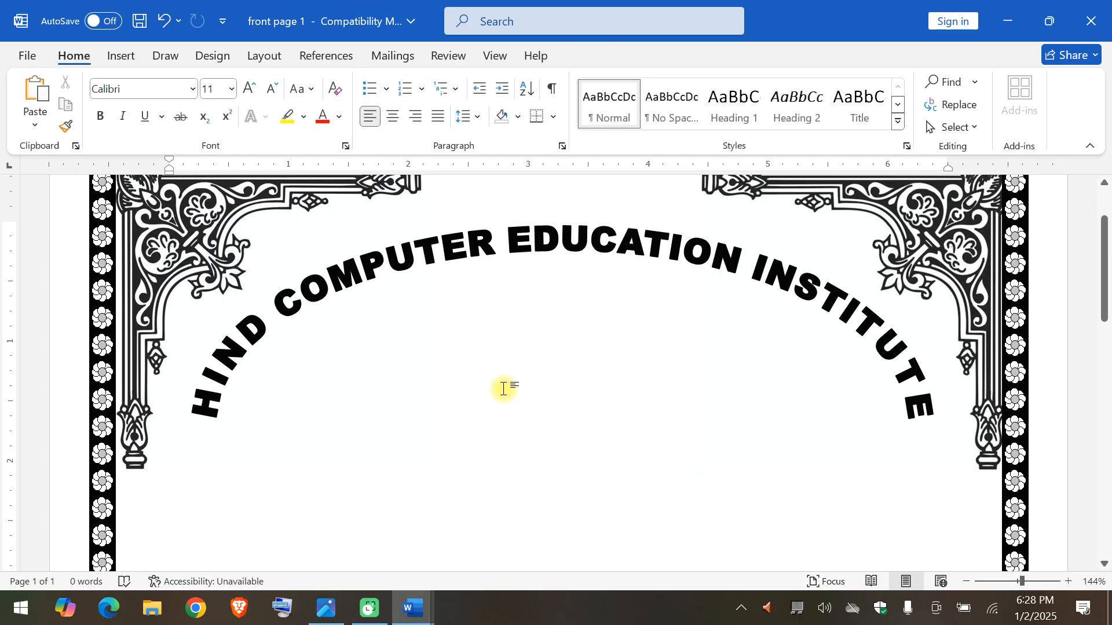
pyautogui.doubleClick(503, 388)
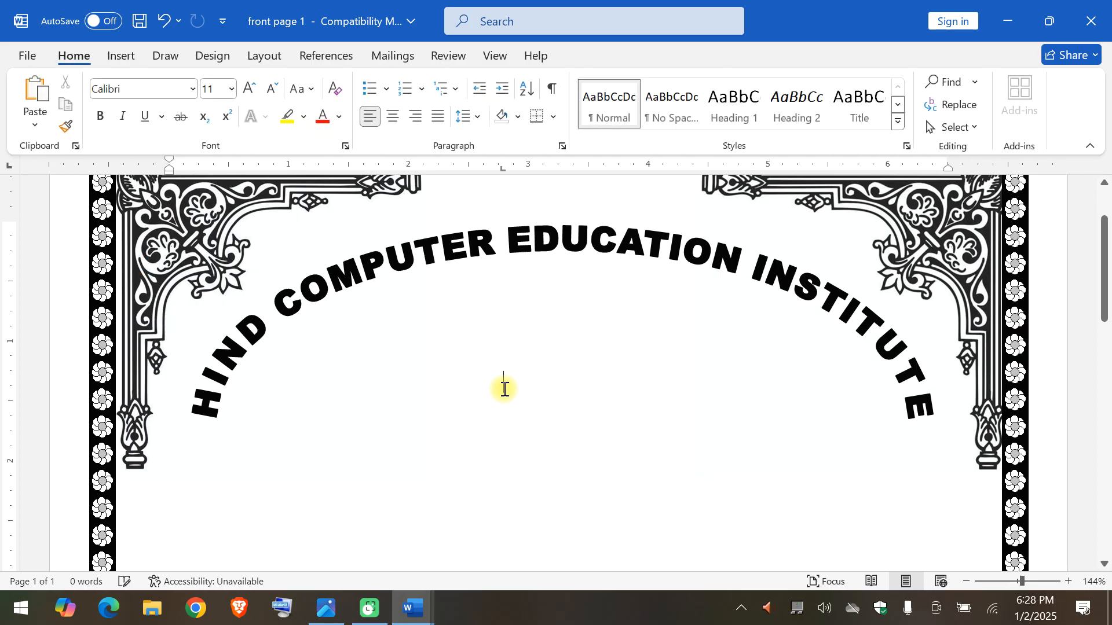
pyautogui.click(125, 63)
pyautogui.click(190, 103)
pyautogui.click(209, 179)
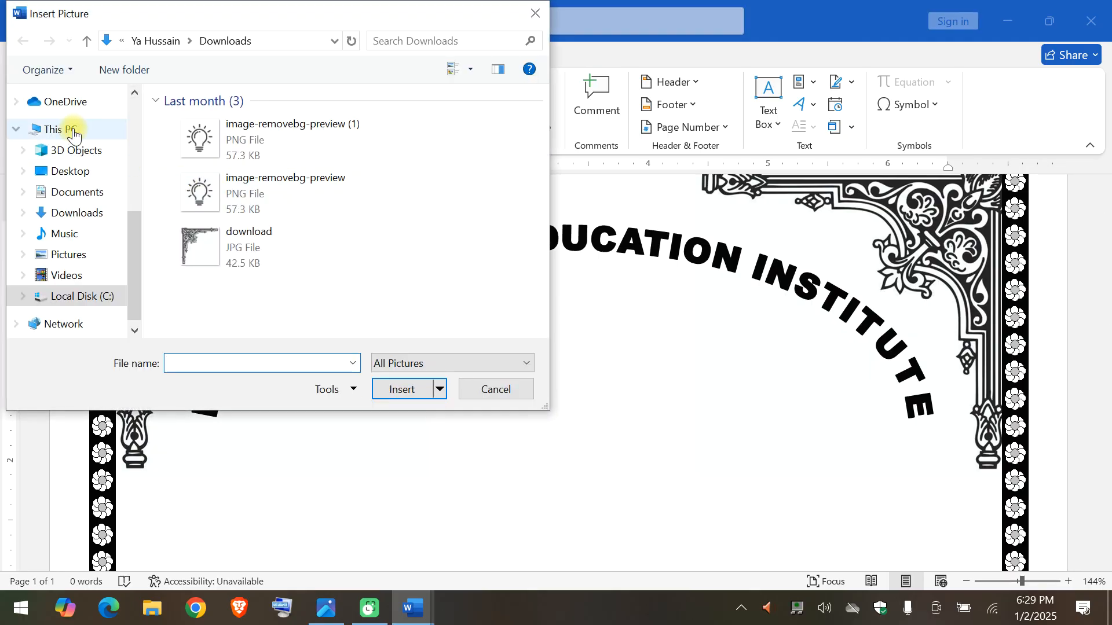
pyautogui.click(80, 171)
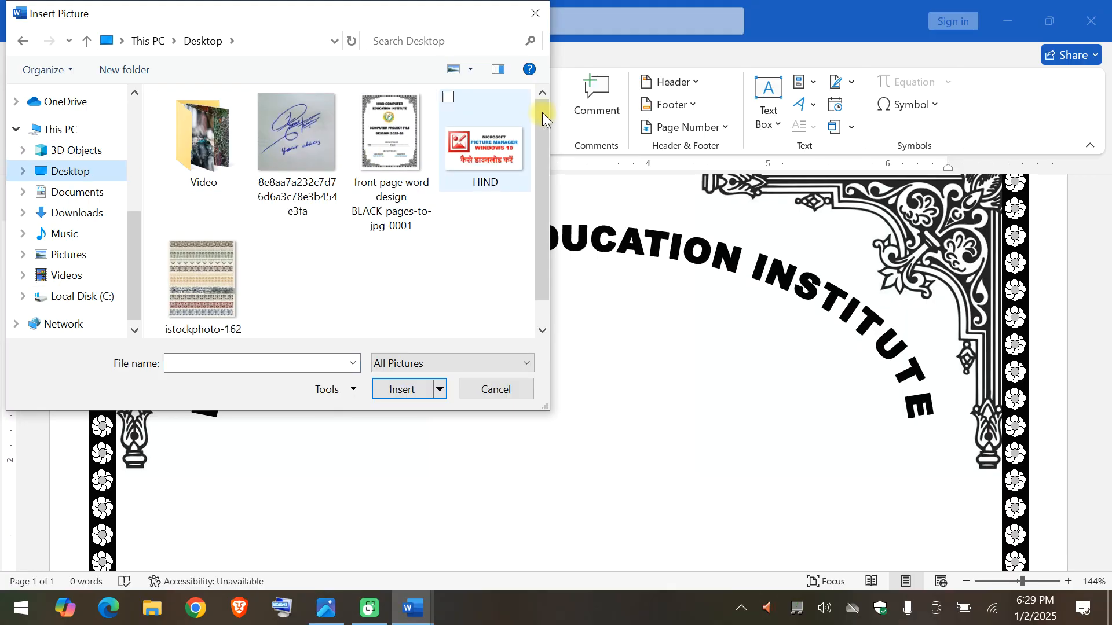
pyautogui.moveTo(540, 123); pyautogui.dragTo(542, 182)
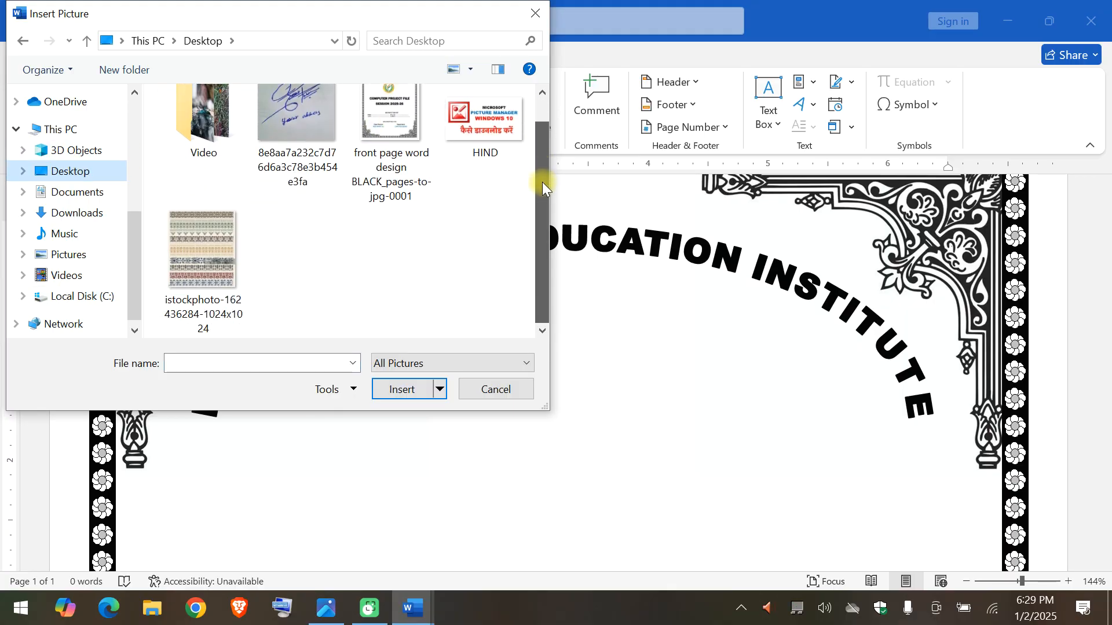
pyautogui.click(95, 226)
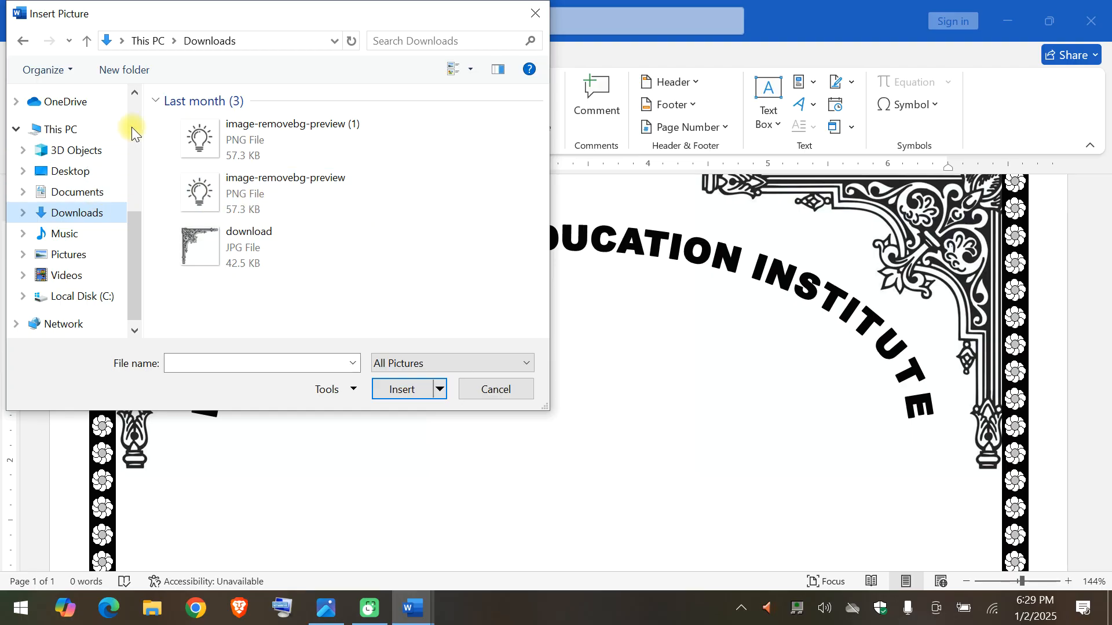
pyautogui.click(87, 191)
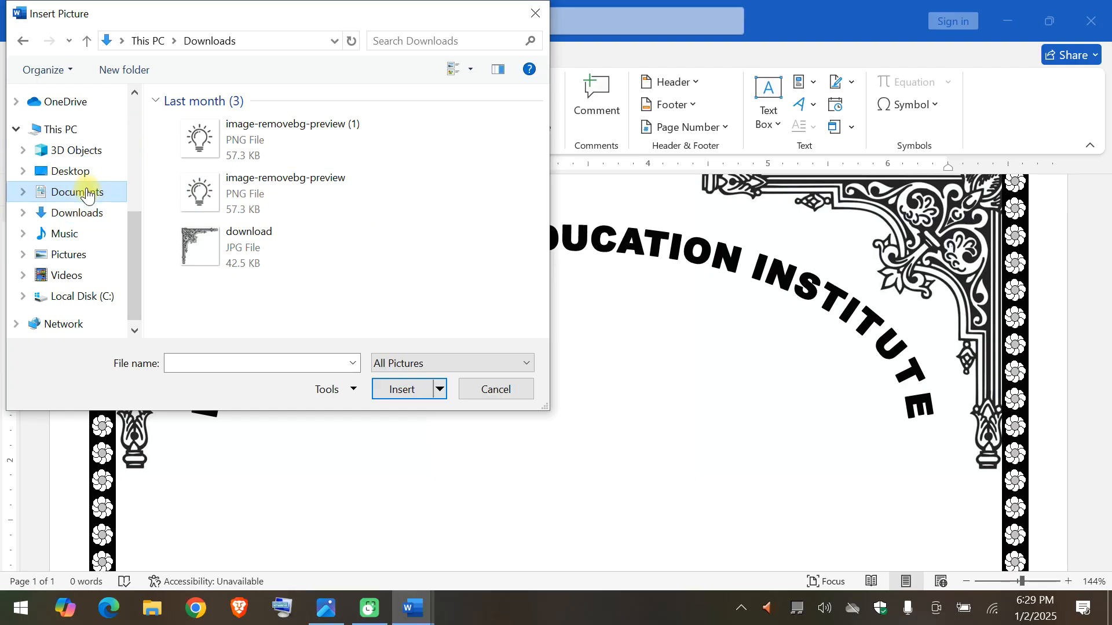
pyautogui.moveTo(134, 234); pyautogui.dragTo(155, 145)
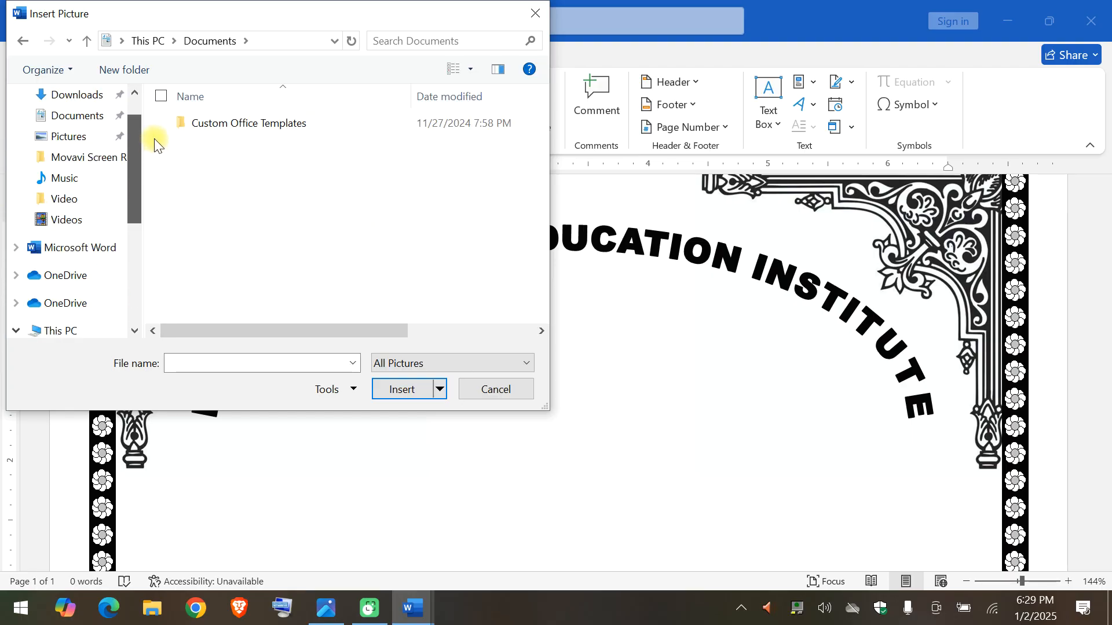
pyautogui.click(506, 384)
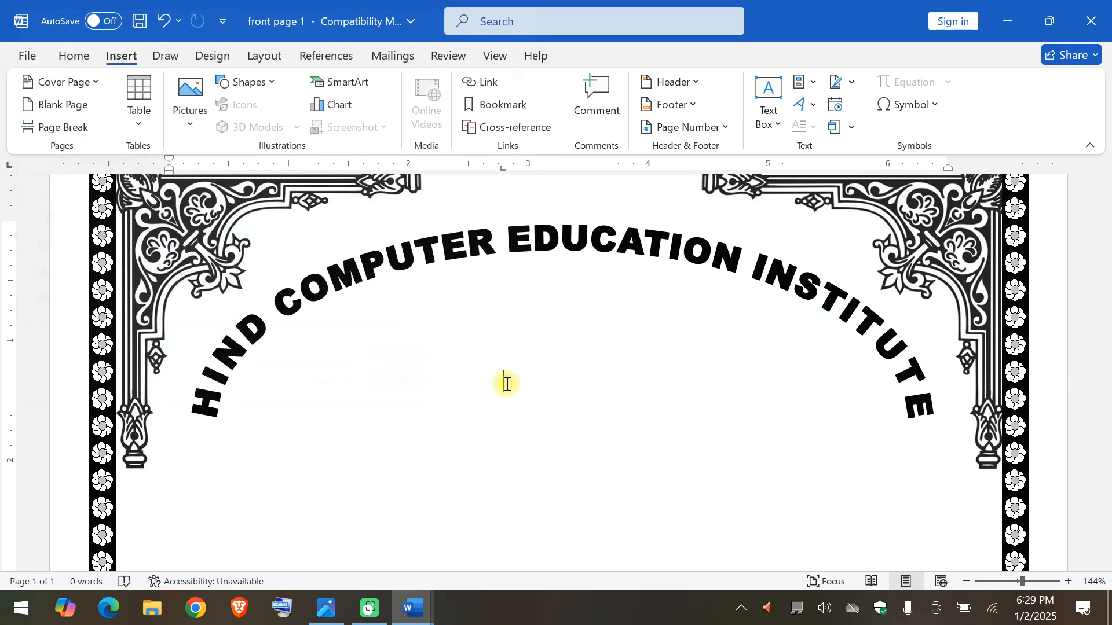
# Switch to Google Chrome and search Google Images for "HIND COMPUTER EDUCATION INSTITUTE".
pyautogui.click(199, 609)
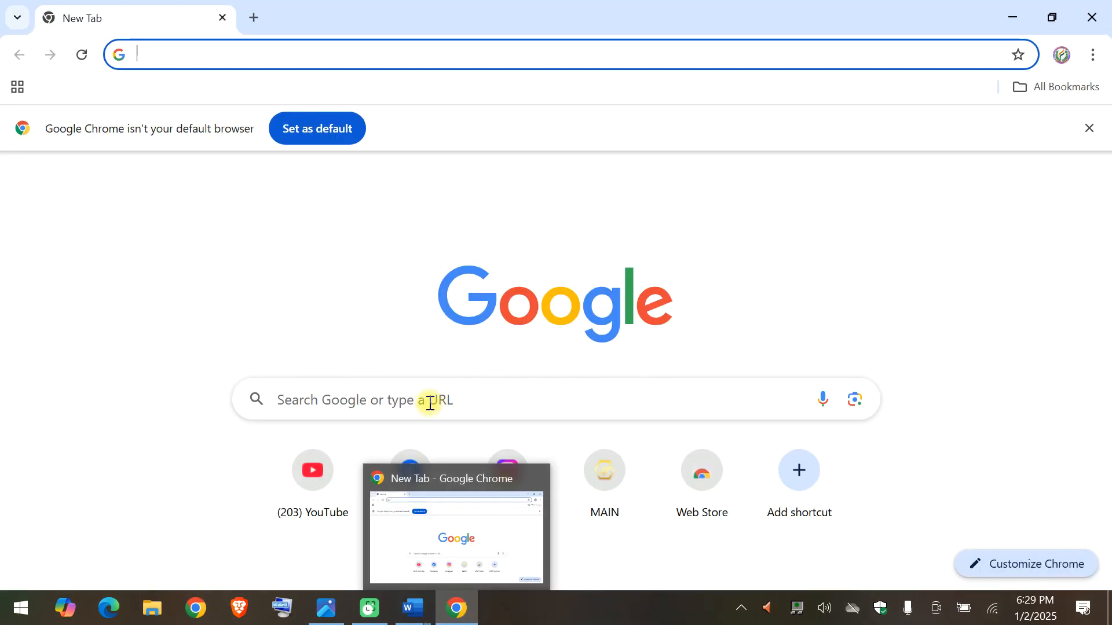
pyautogui.click(430, 403)
pyautogui.write('HIND COMPUTER EDUCATION INSTITUTE')
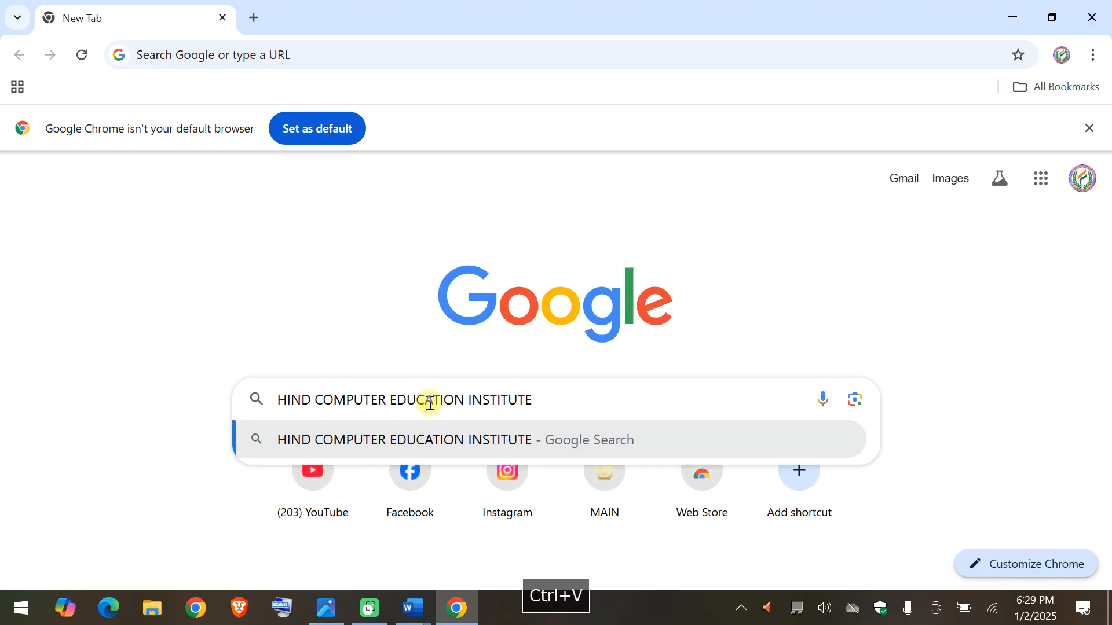
pyautogui.press('Return')
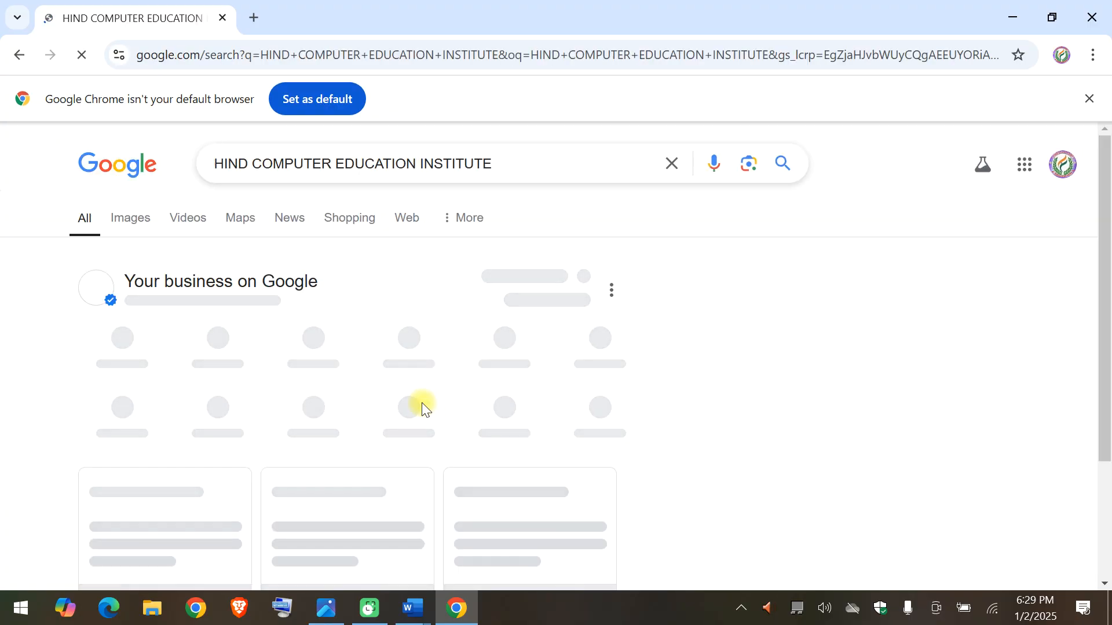
pyautogui.click(143, 223)
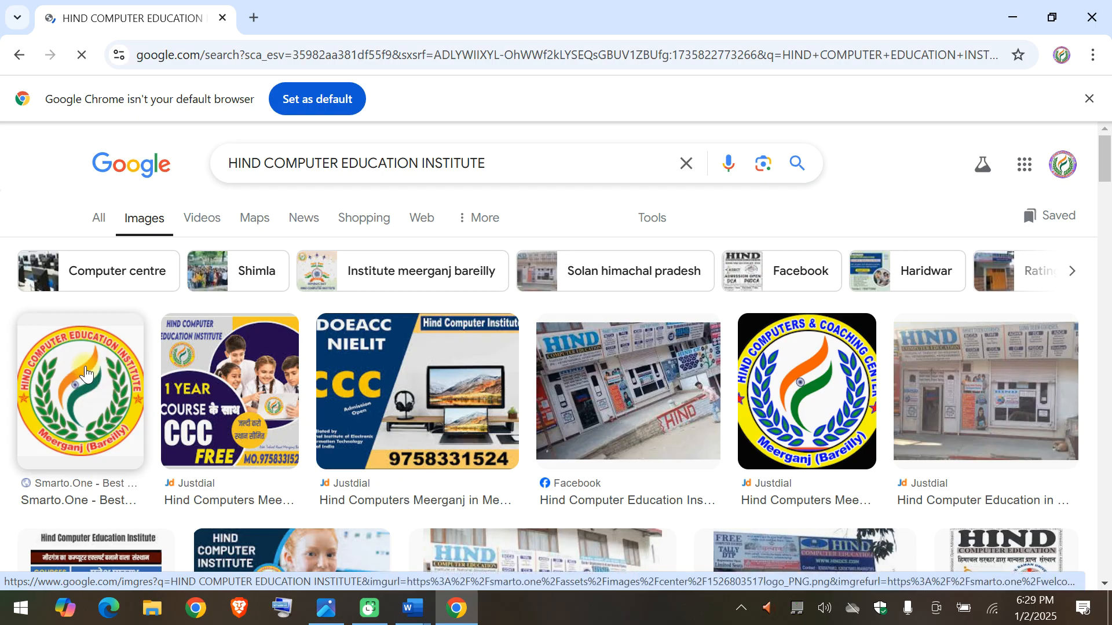
# Open the round institute logo from the first image result and save the image to the computer.
pyautogui.click(86, 374)
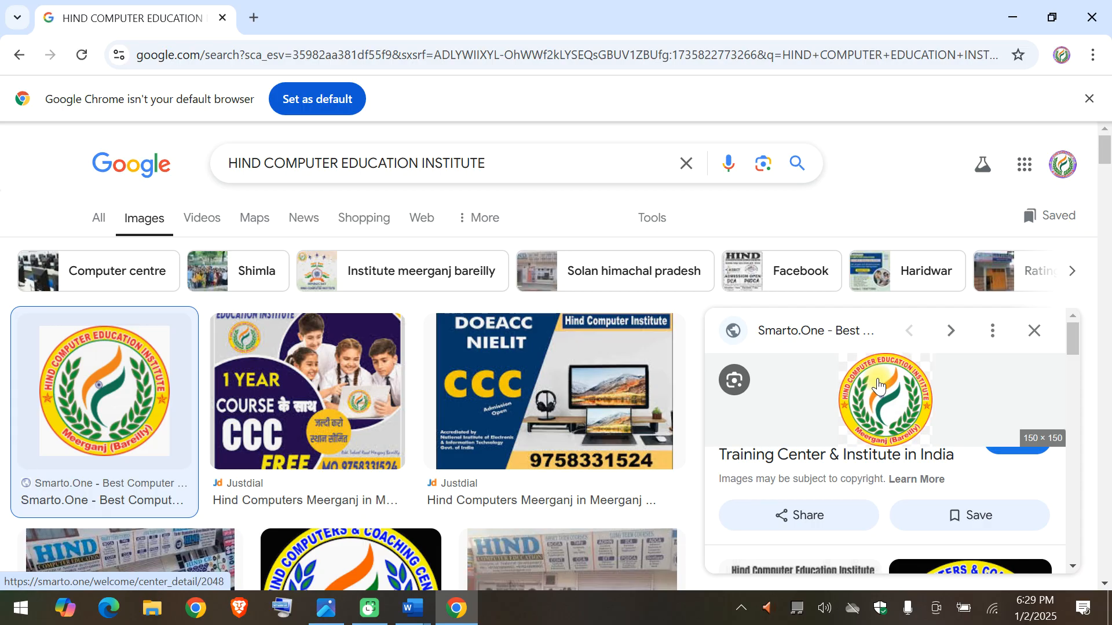
pyautogui.rightClick(877, 381)
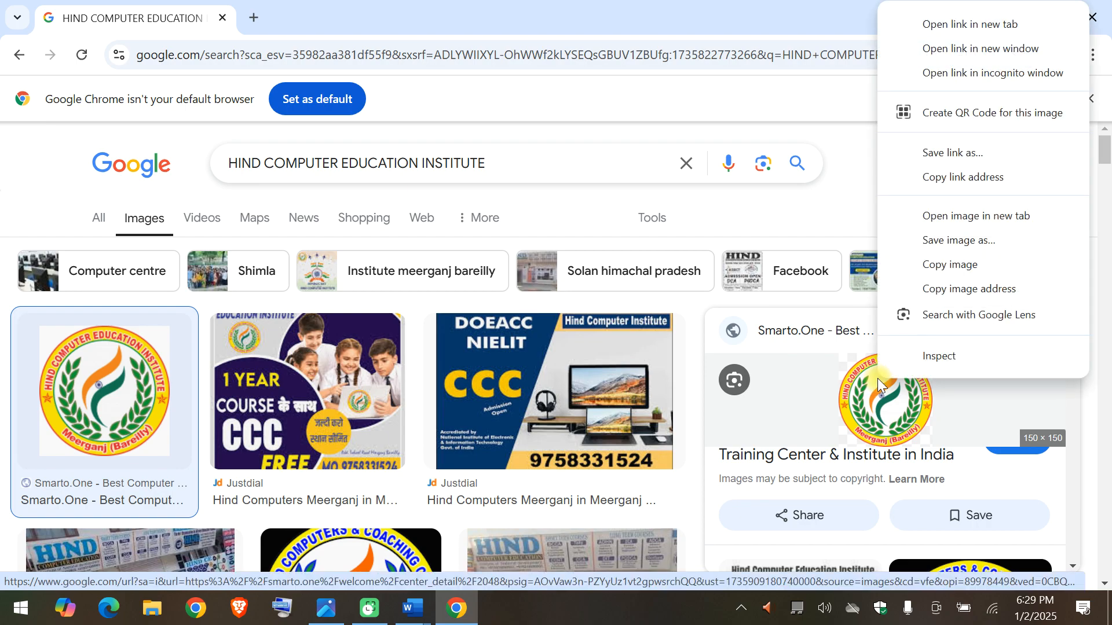
pyautogui.click(960, 240)
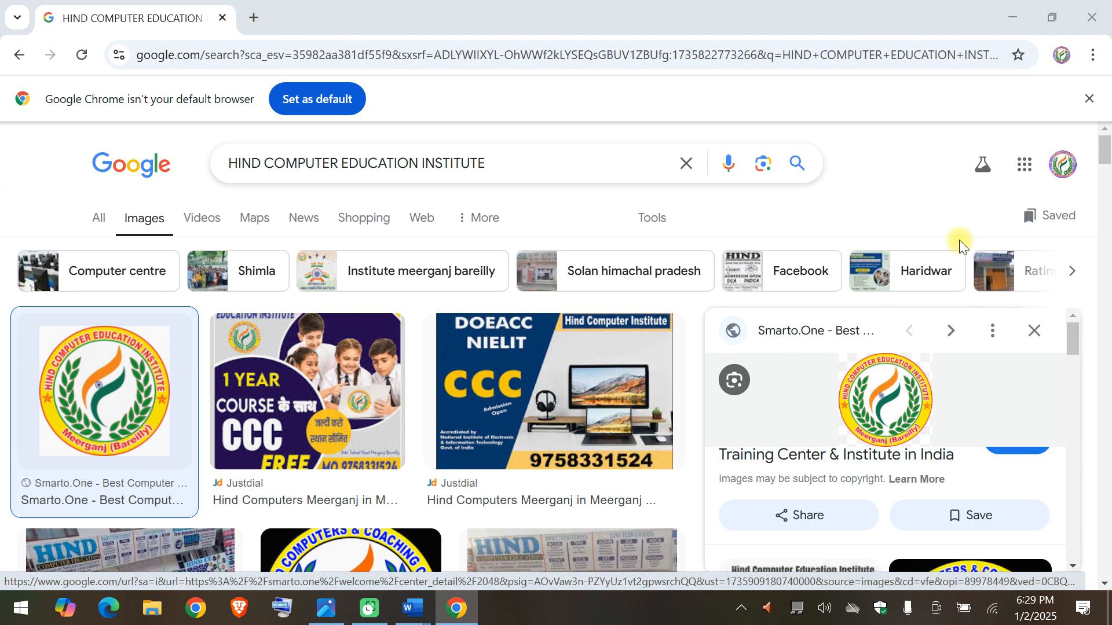
pyautogui.click(454, 230)
pyautogui.click(793, 446)
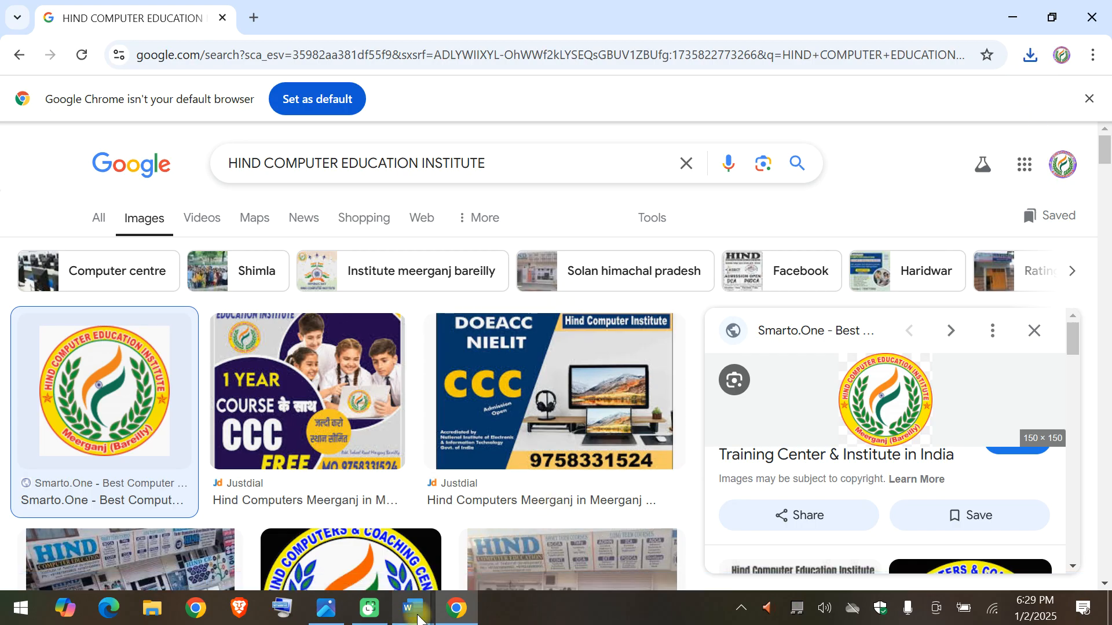
pyautogui.moveTo(418, 619)
pyautogui.click(315, 558)
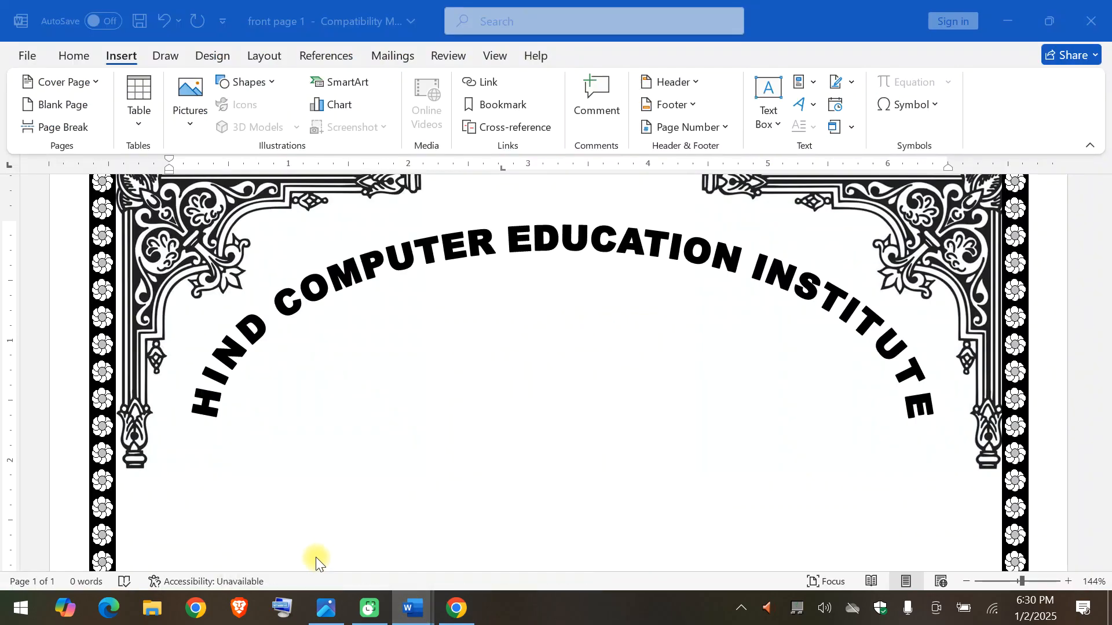
pyautogui.click(191, 85)
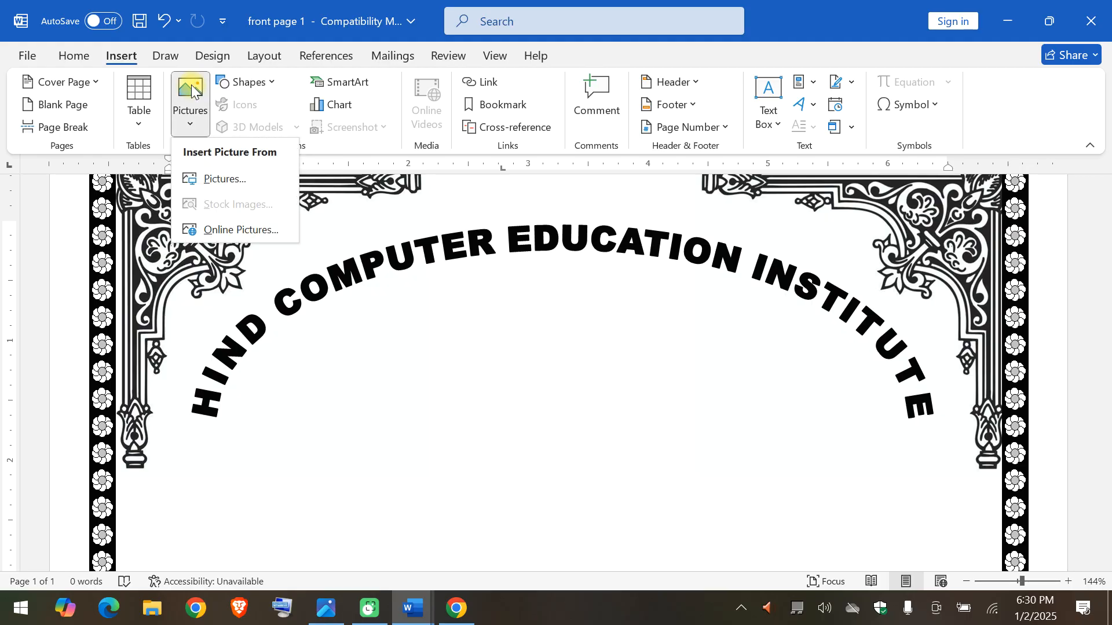
pyautogui.click(226, 179)
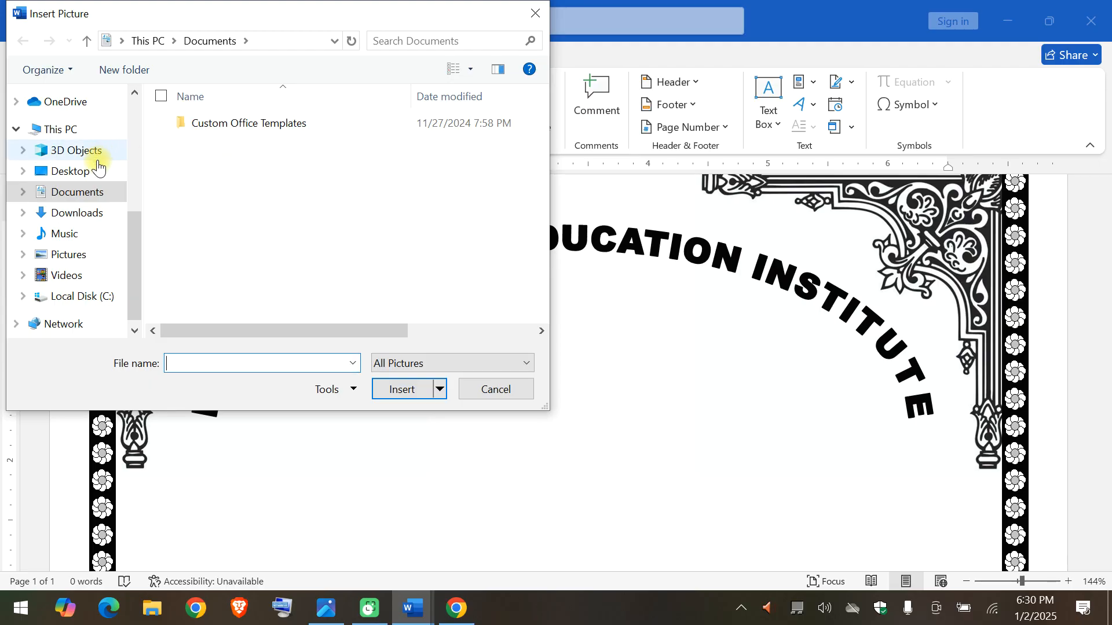
pyautogui.click(88, 214)
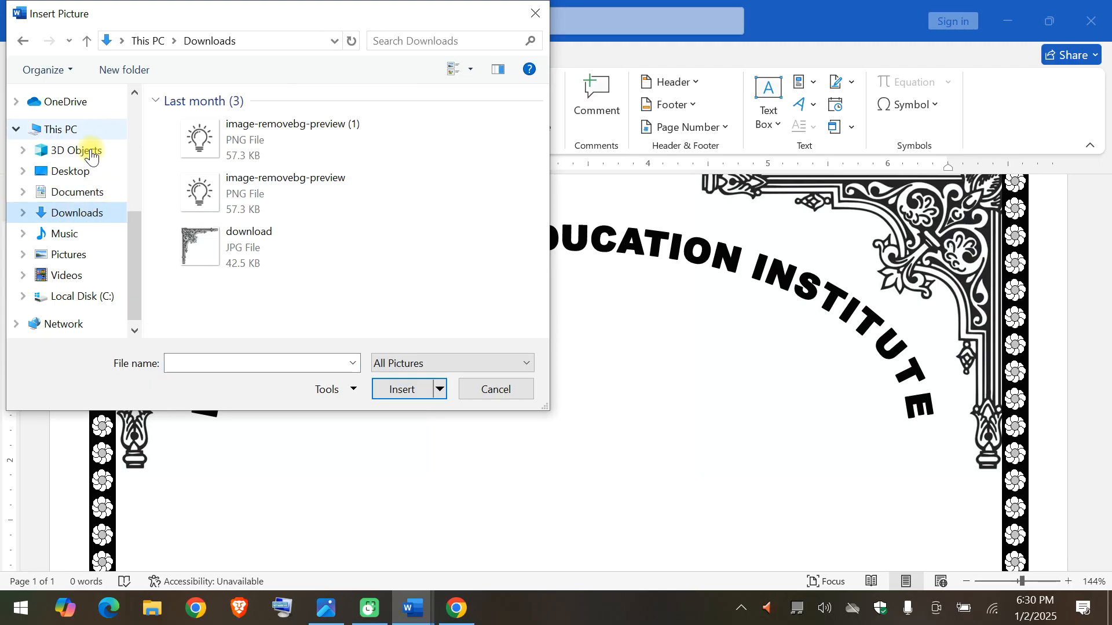
pyautogui.click(99, 163)
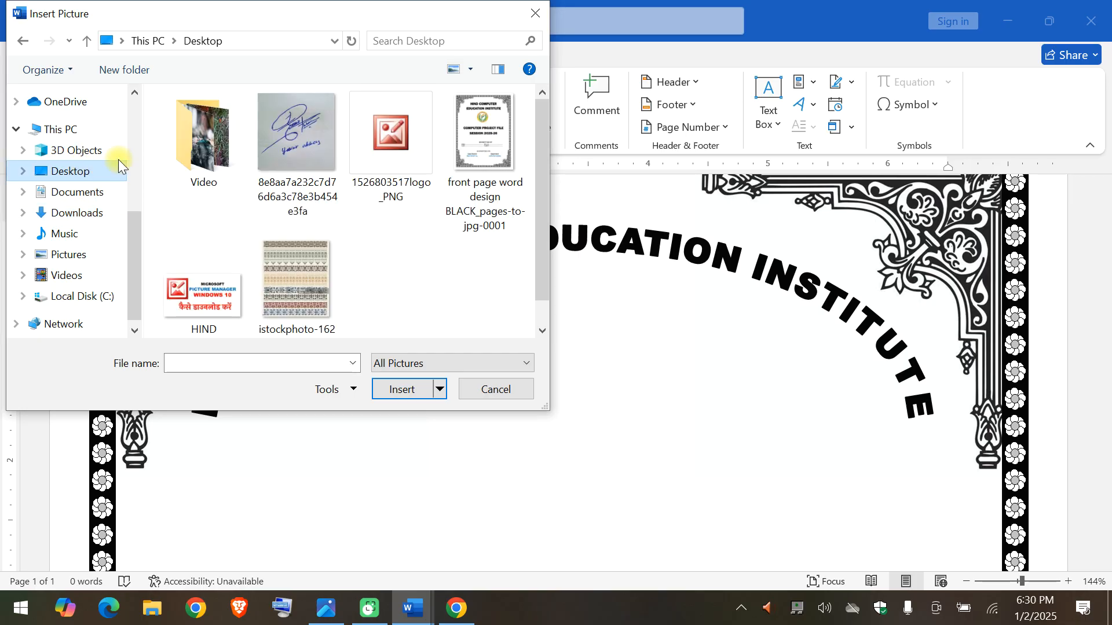
pyautogui.click(404, 158)
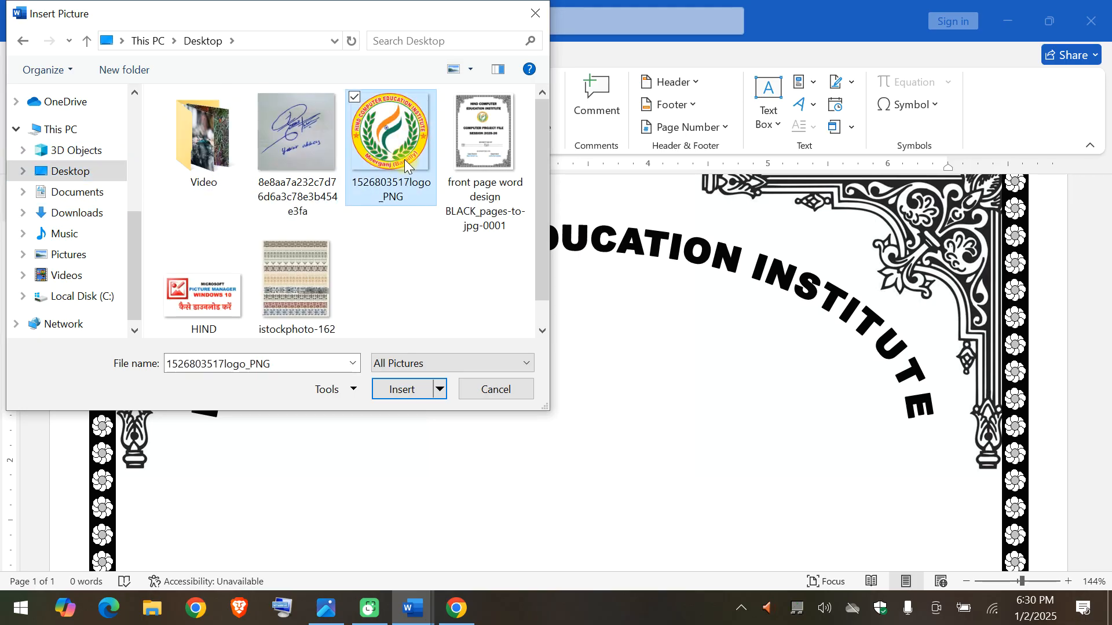
pyautogui.doubleClick(404, 159)
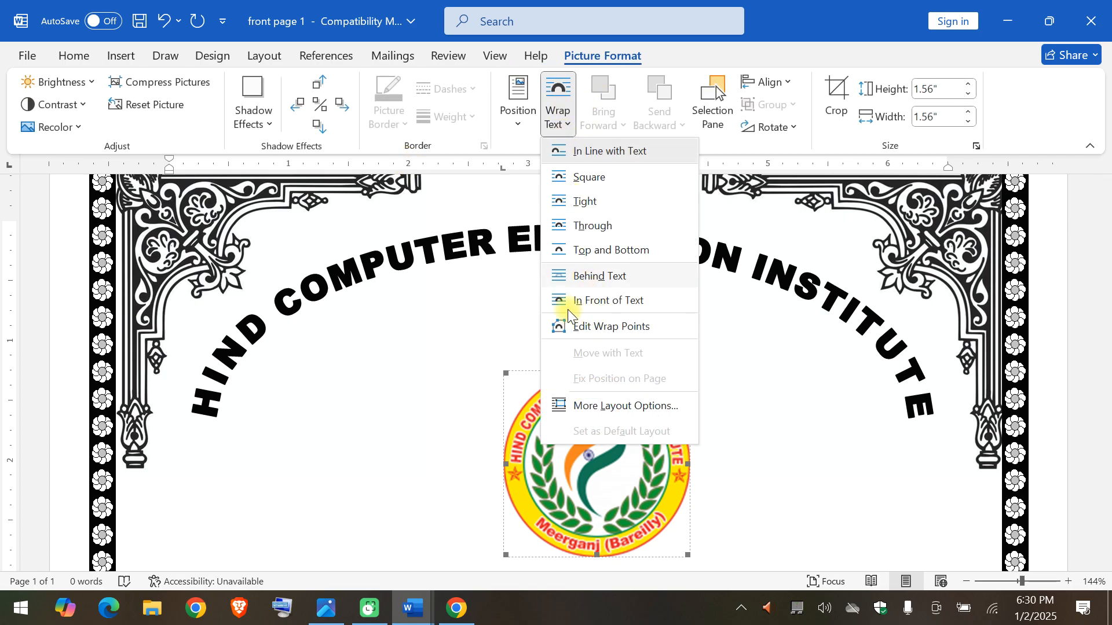
# Place the logo in front of text and shrink it to about 1.19" square beneath the arched title.
pyautogui.click(573, 302)
pyautogui.moveTo(588, 427); pyautogui.dragTo(546, 342)
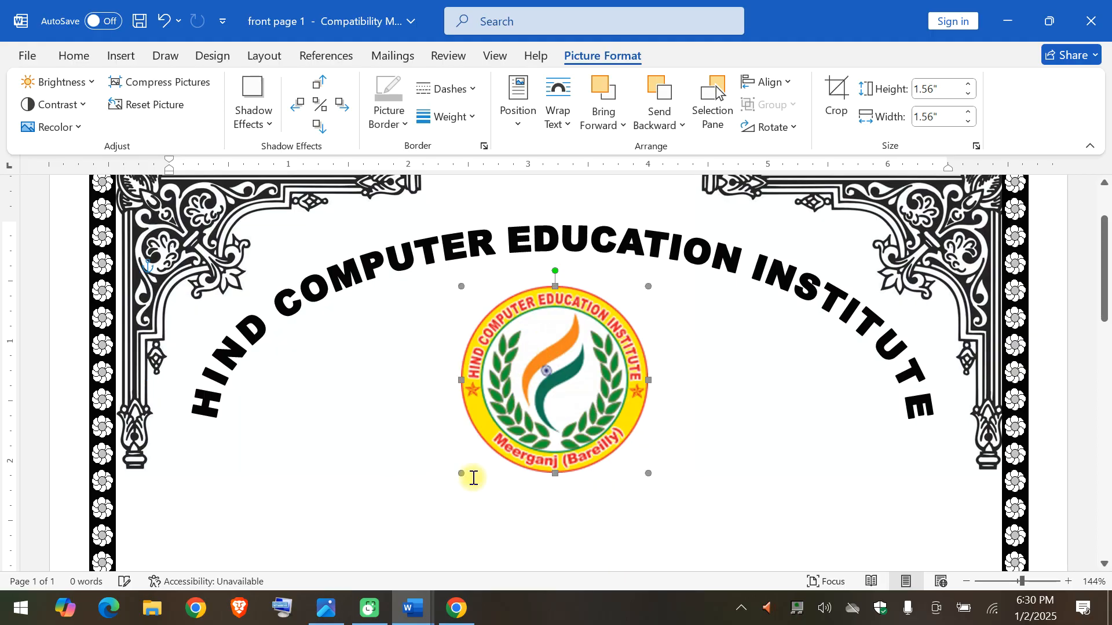
pyautogui.moveTo(463, 474); pyautogui.dragTo(505, 429)
pyautogui.moveTo(586, 373); pyautogui.dragTo(574, 372)
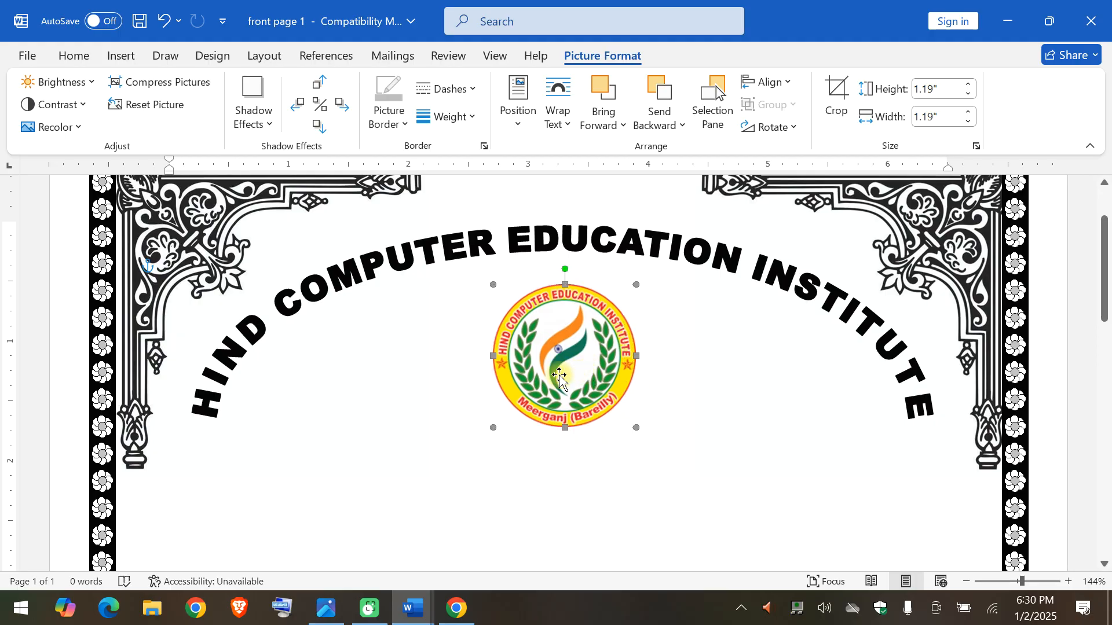
# Reapply In Front of Text wrapping to the logo and move it slightly lower, centered under the arch.
pyautogui.click(567, 125)
pyautogui.click(570, 300)
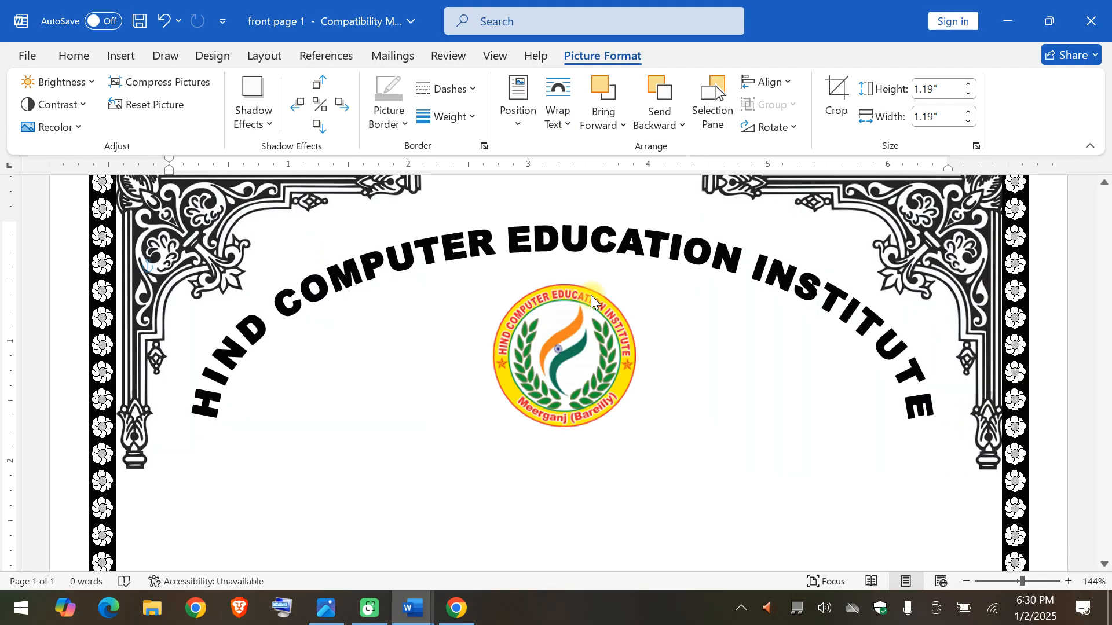
pyautogui.moveTo(580, 344); pyautogui.dragTo(565, 373)
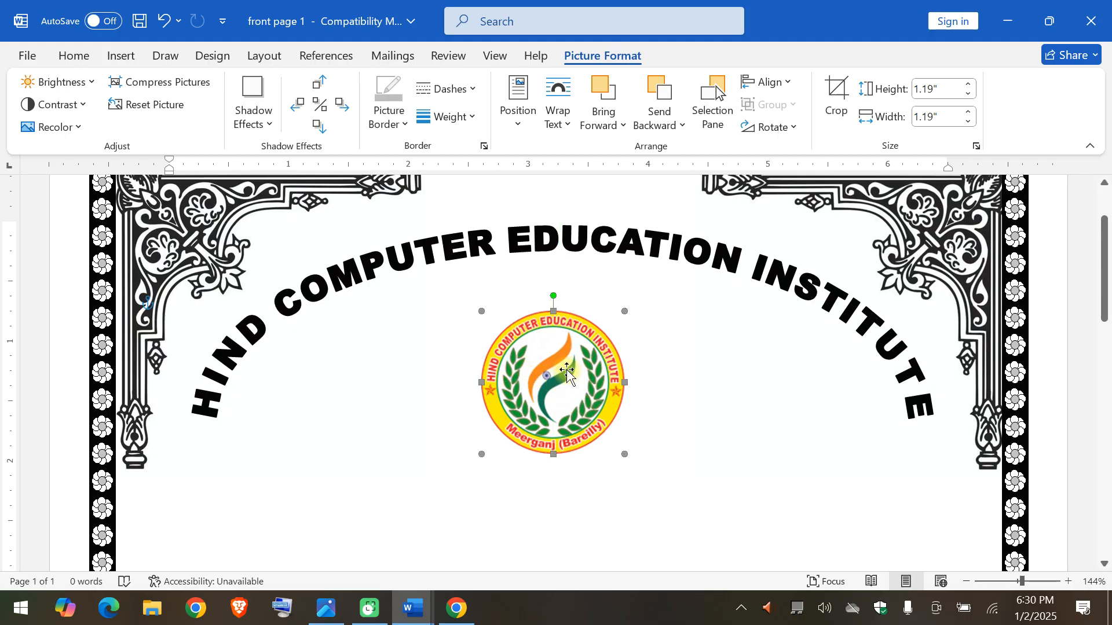
# Switch to the sample front page image in Photos and examine the layout below the logo.
pyautogui.scroll(-3, 724, 435)
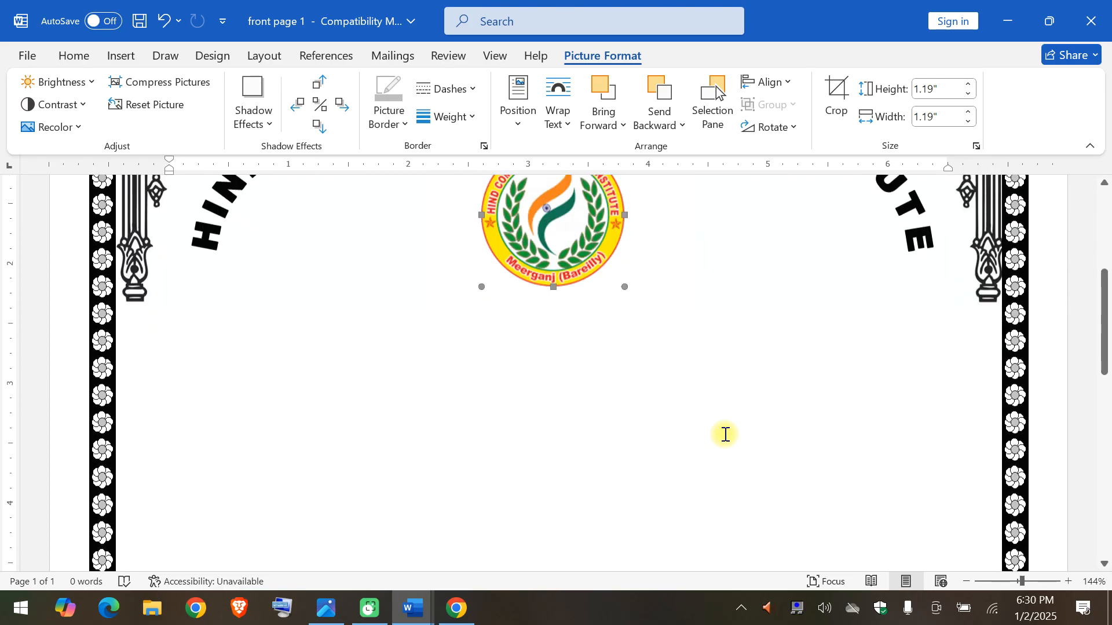
pyautogui.click(330, 599)
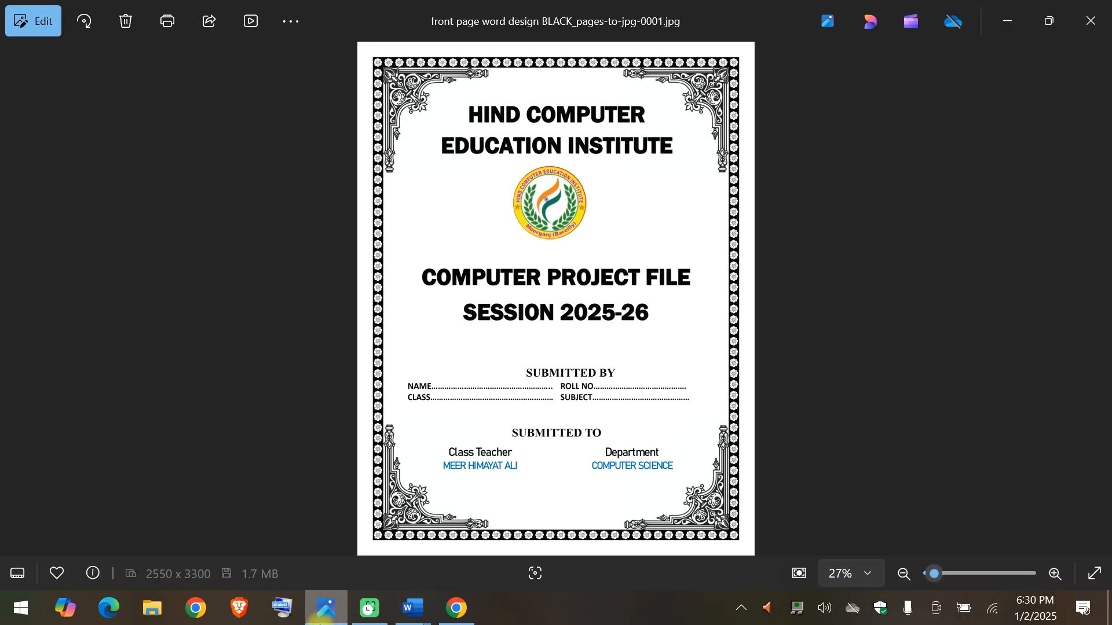
pyautogui.click(329, 615)
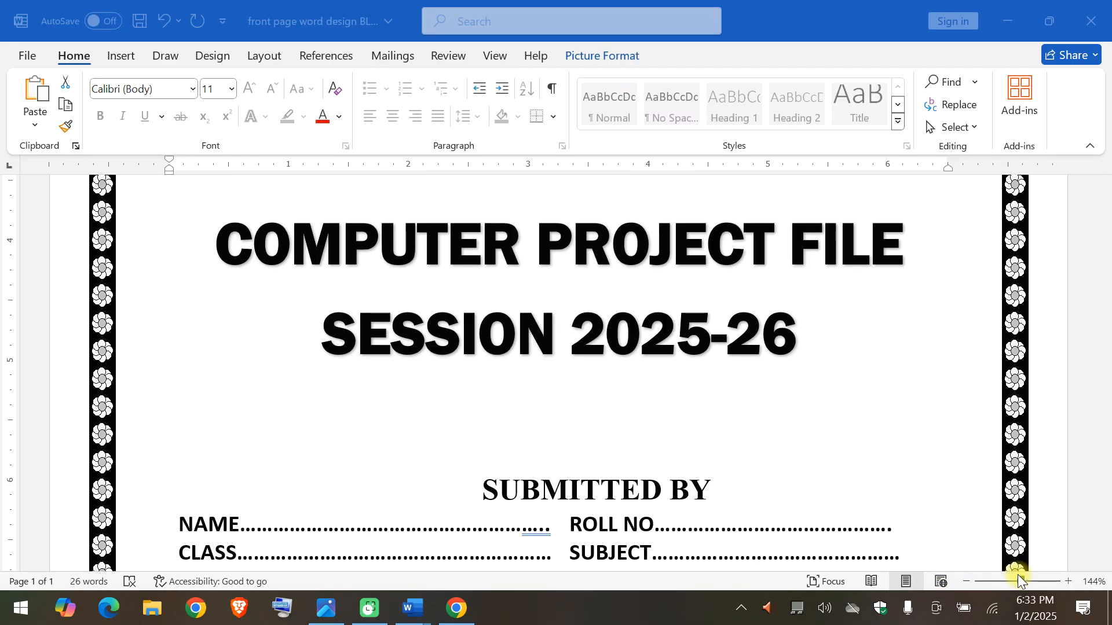
# In the finished sample Word document, examine the text boxes holding the project title, session line and SUBMITTED BY heading.
pyautogui.click(781, 346)
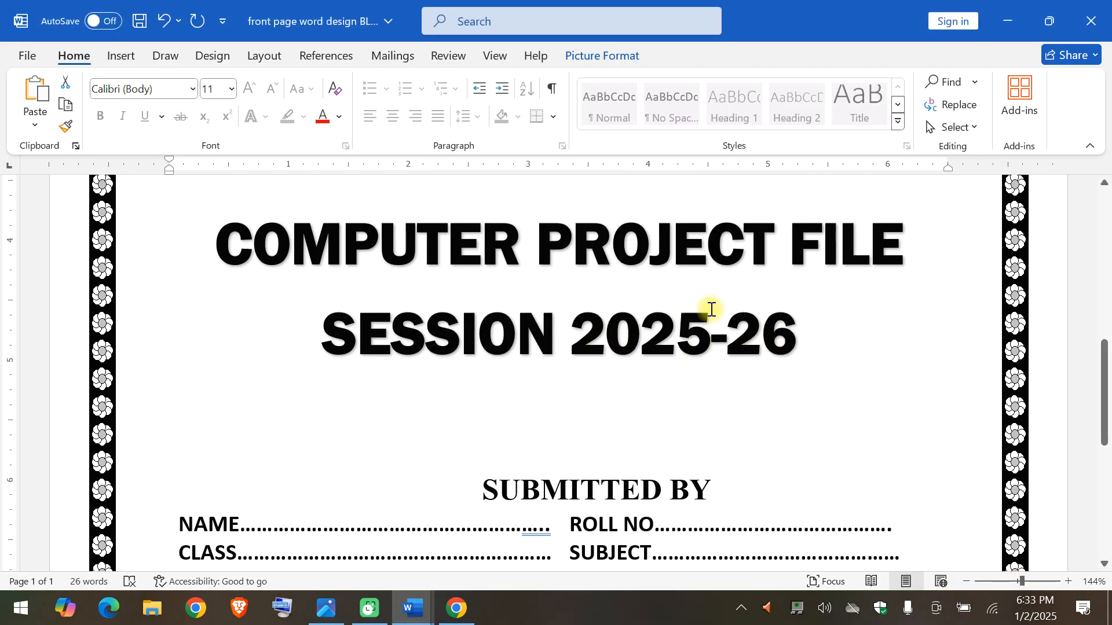
pyautogui.click(390, 297)
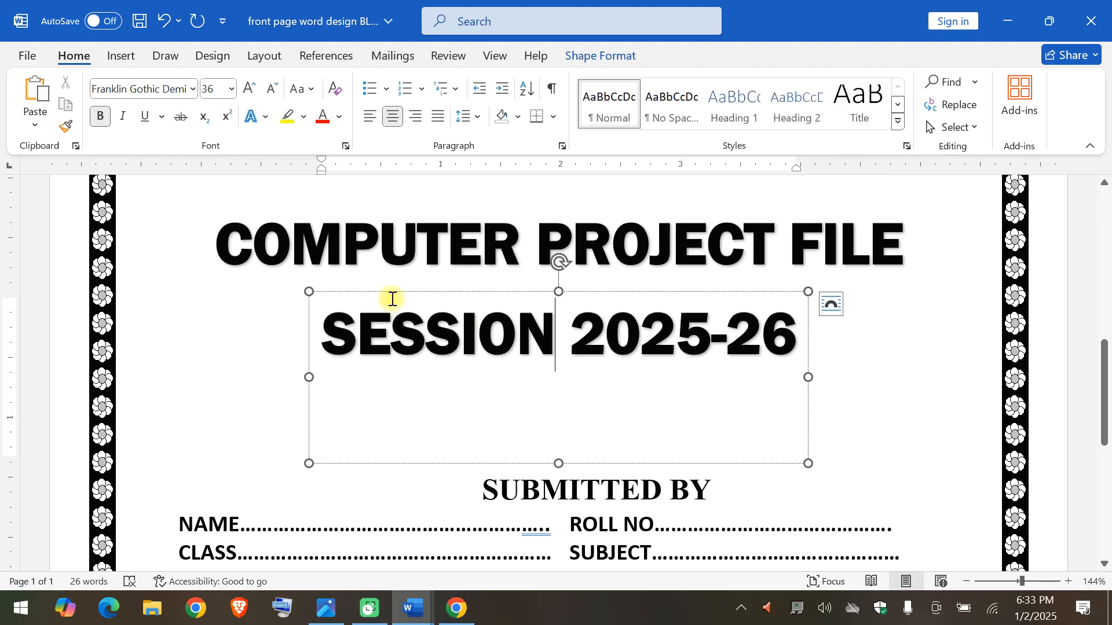
pyautogui.click(272, 223)
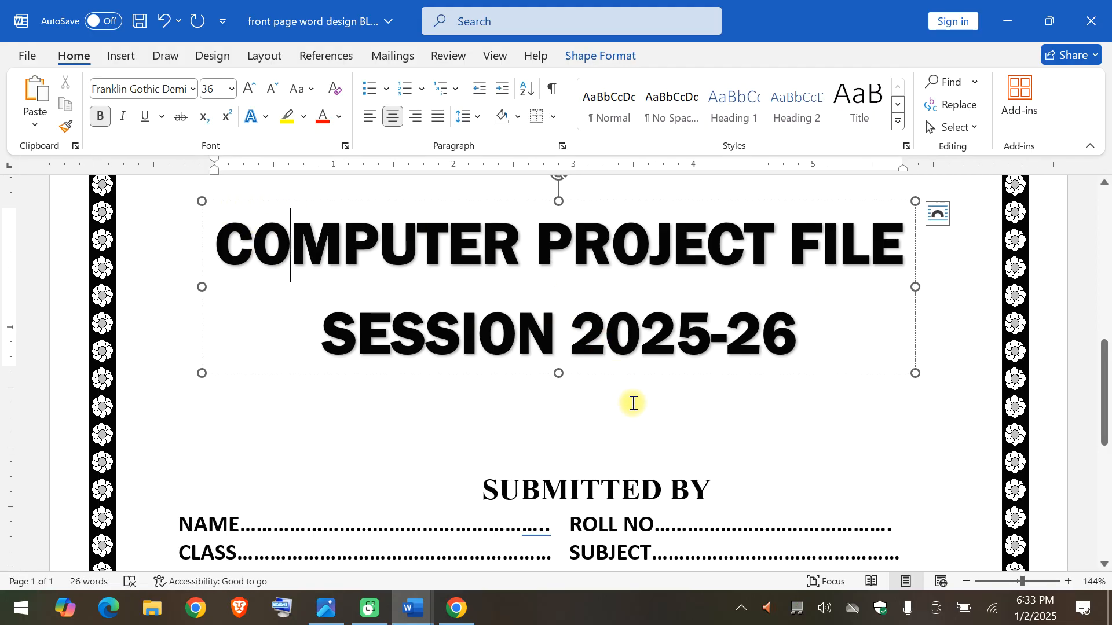
pyautogui.scroll(-1, 633, 403)
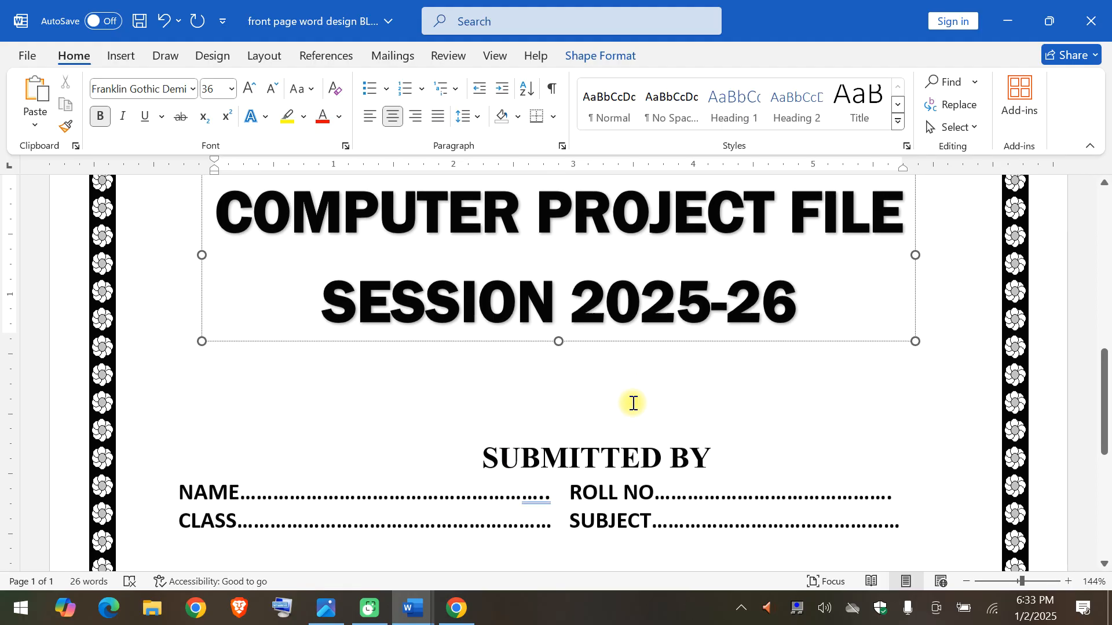
pyautogui.click(522, 444)
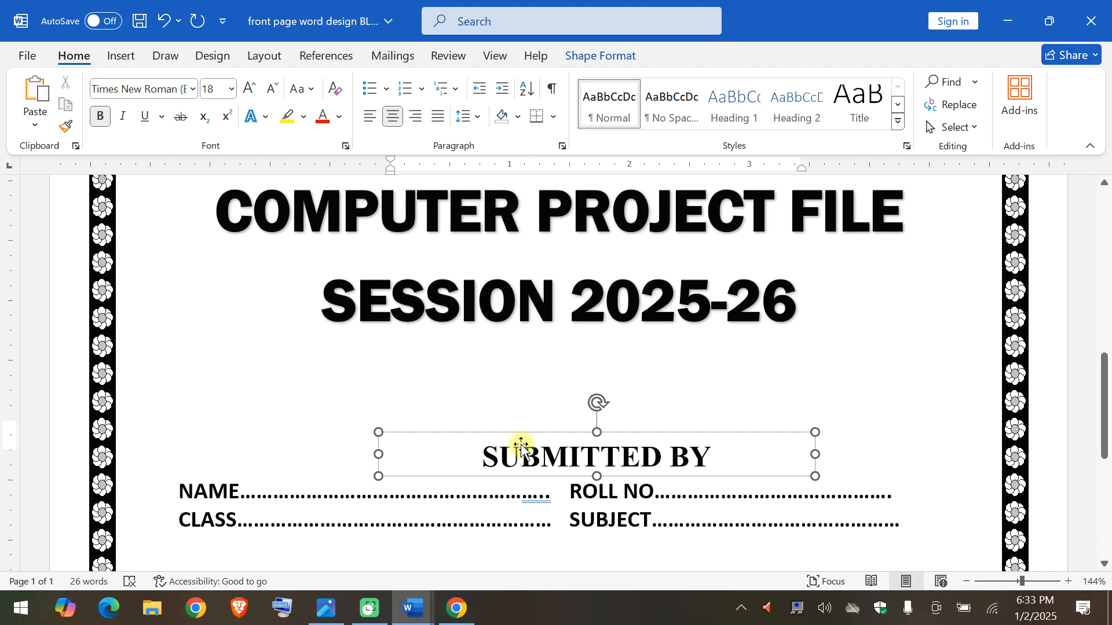
pyautogui.scroll(-1, 521, 444)
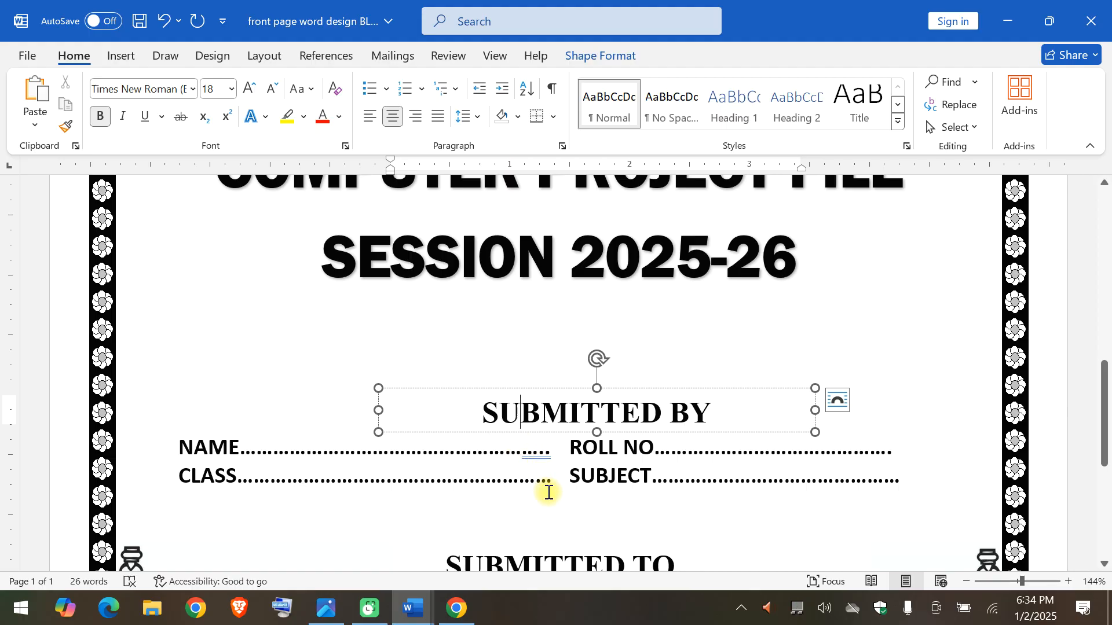
# Apply All Borders to the table holding the NAME, ROLL NO, CLASS and SUBJECT lines.
pyautogui.click(548, 492)
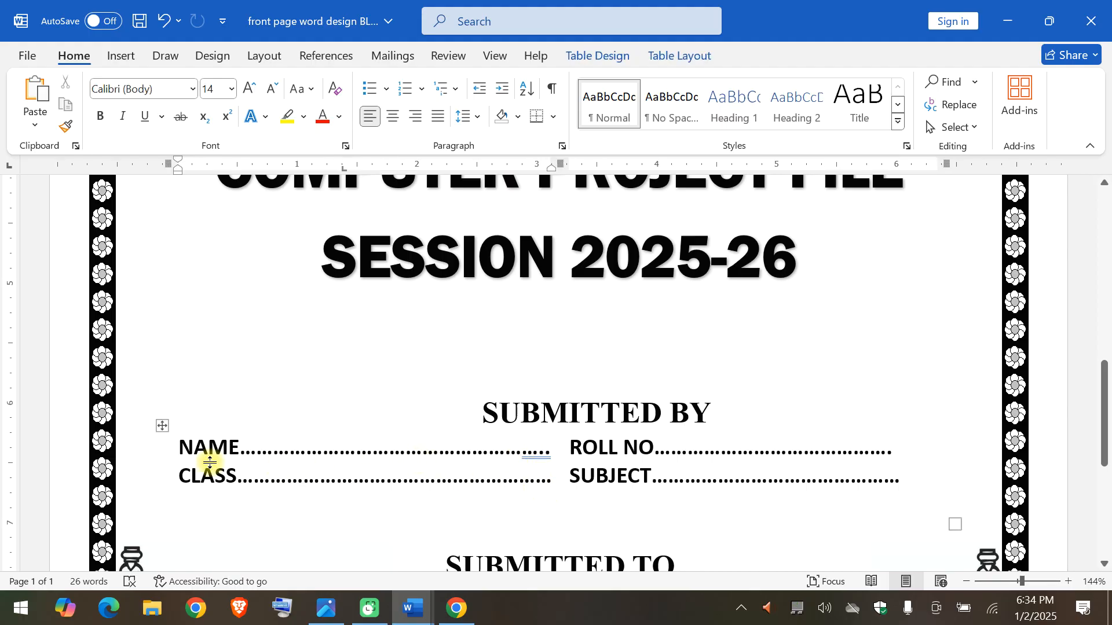
pyautogui.click(163, 426)
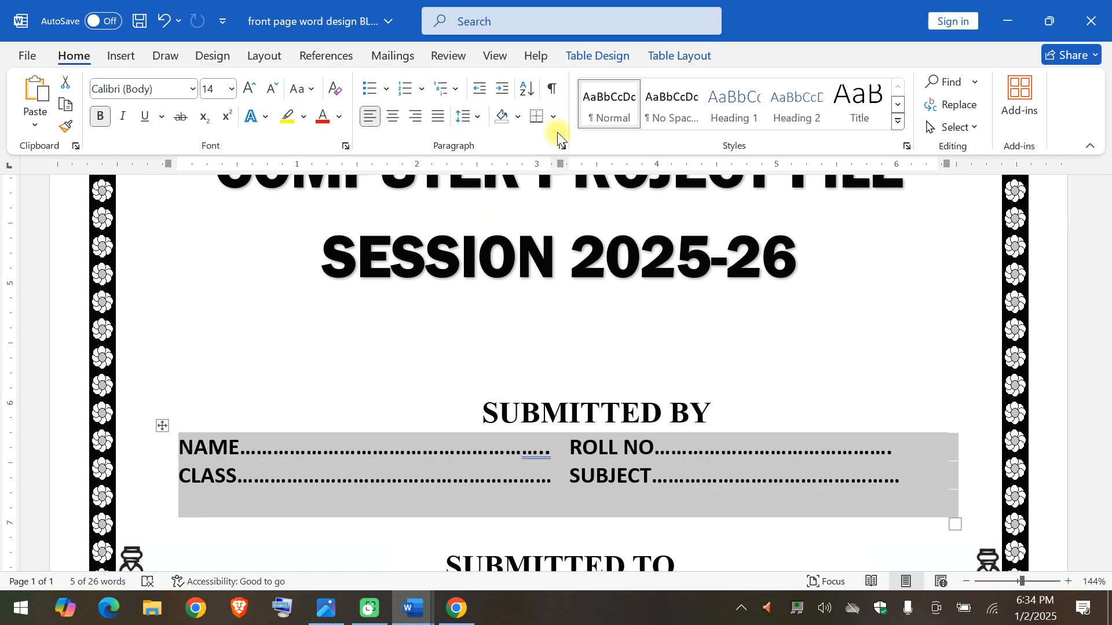
pyautogui.click(553, 116)
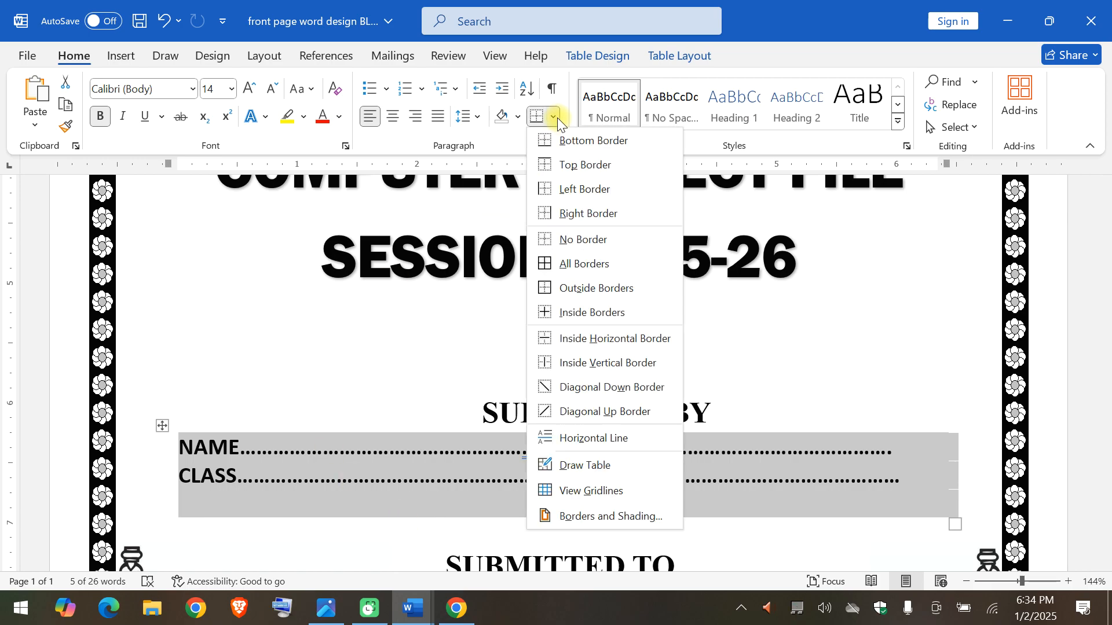
pyautogui.click(581, 264)
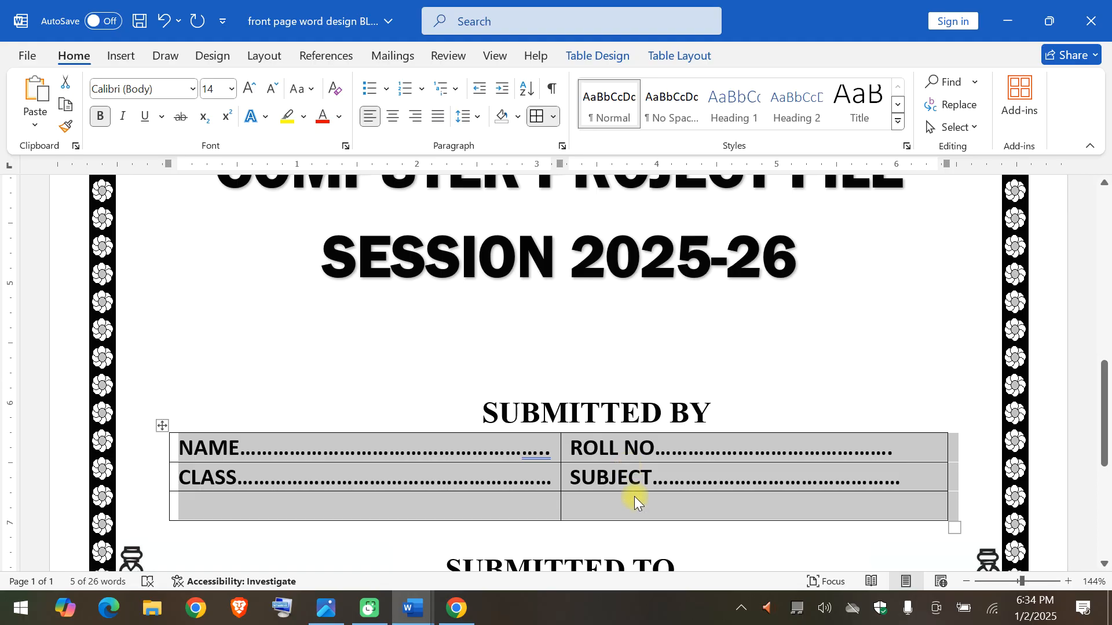
pyautogui.click(634, 496)
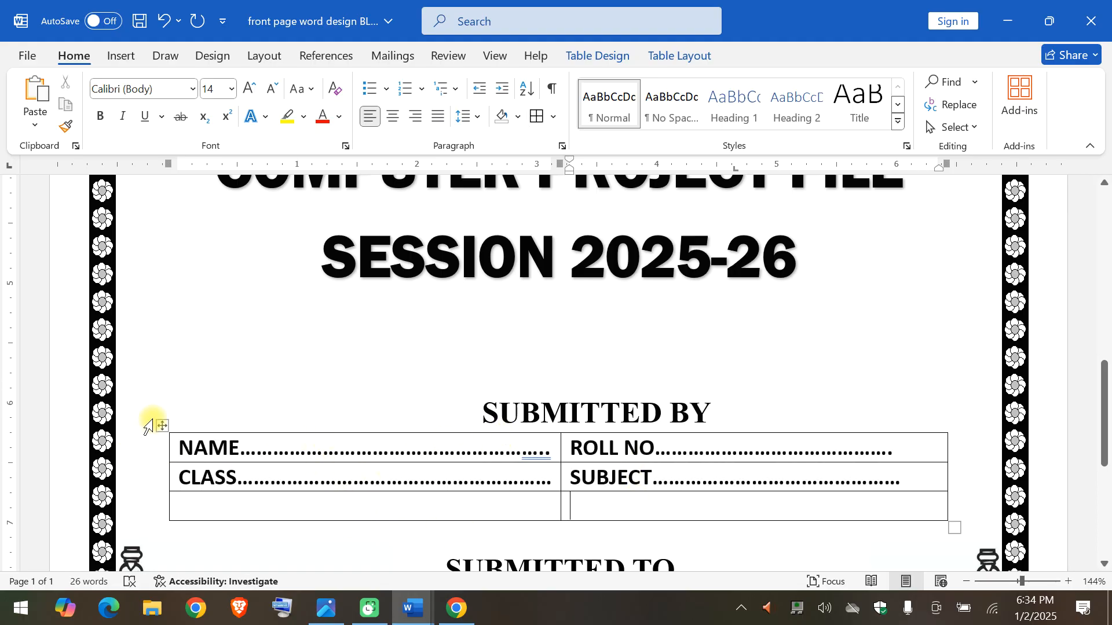
# Set the table under SUBMITTED BY back to No Border and deselect it.
pyautogui.click(162, 426)
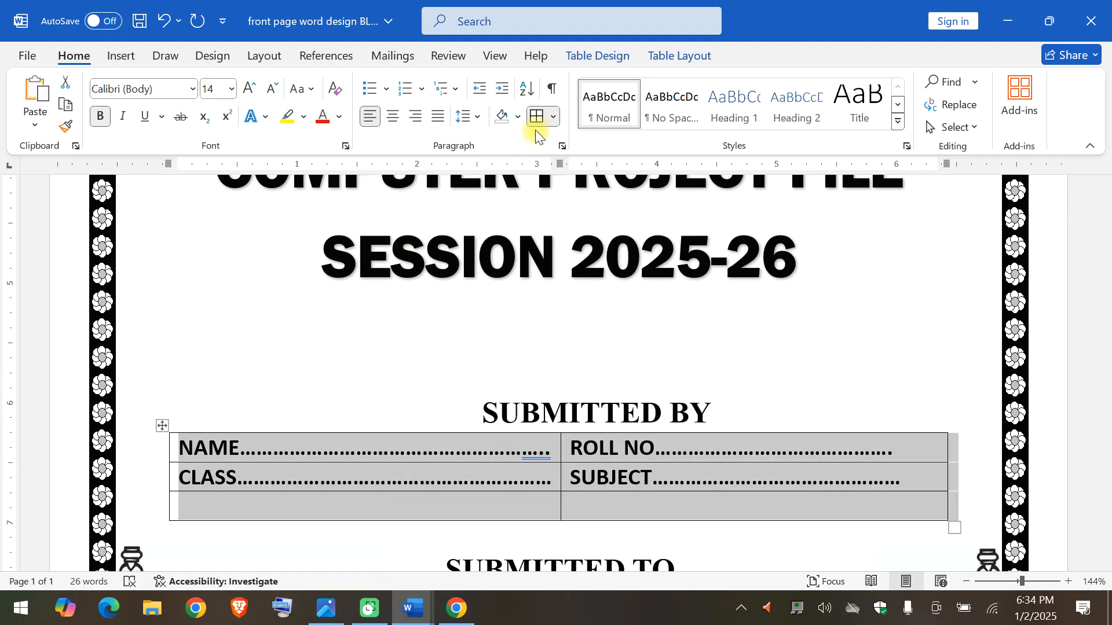
pyautogui.click(555, 124)
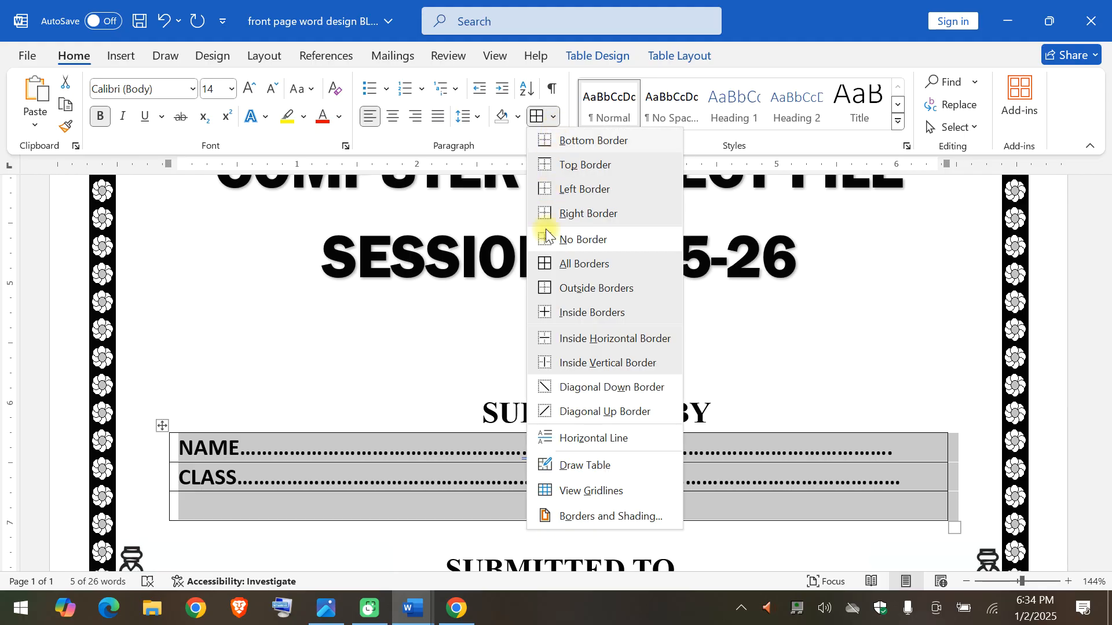
pyautogui.click(582, 242)
pyautogui.click(787, 350)
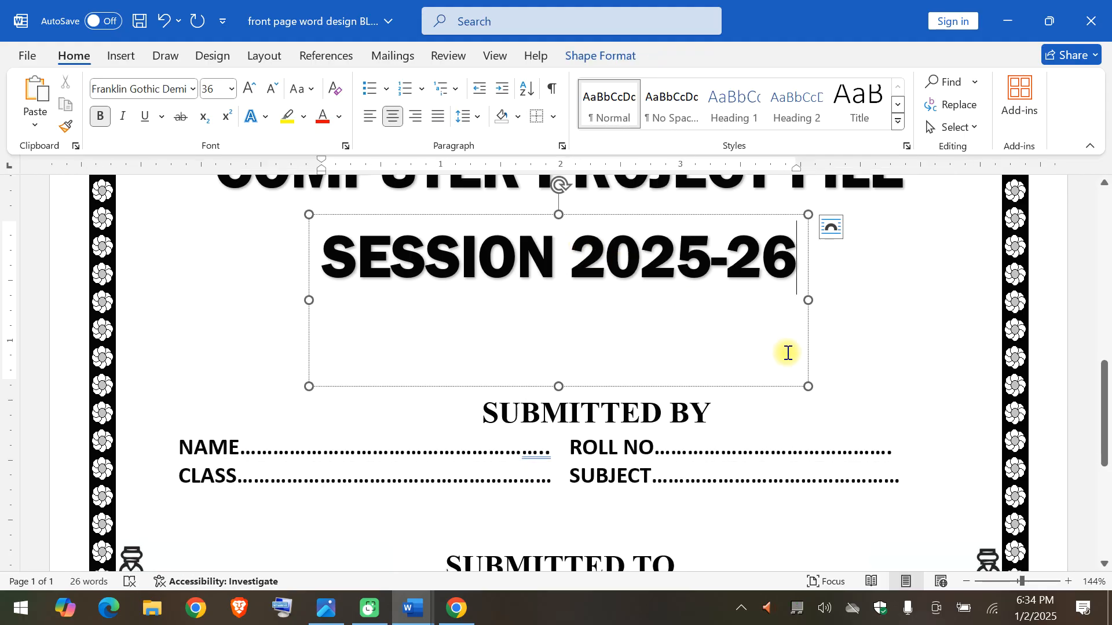
# Apply All Borders to the Class Teacher and Department table under SUBMITTED TO, and set it back to No Border.
pyautogui.scroll(-5, 795, 471)
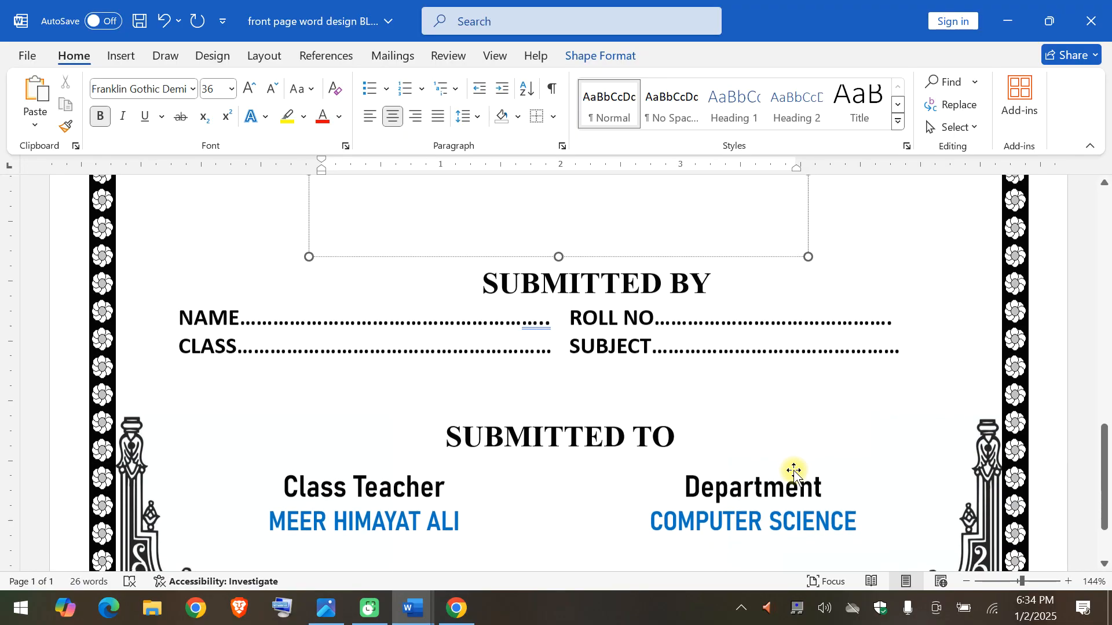
pyautogui.click(530, 334)
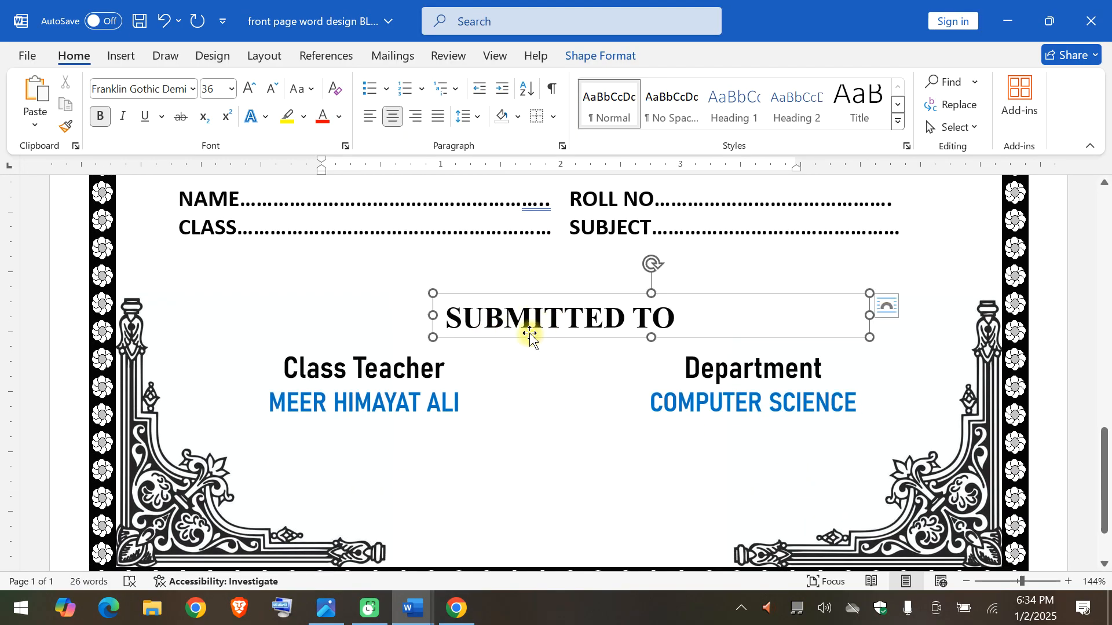
pyautogui.click(408, 366)
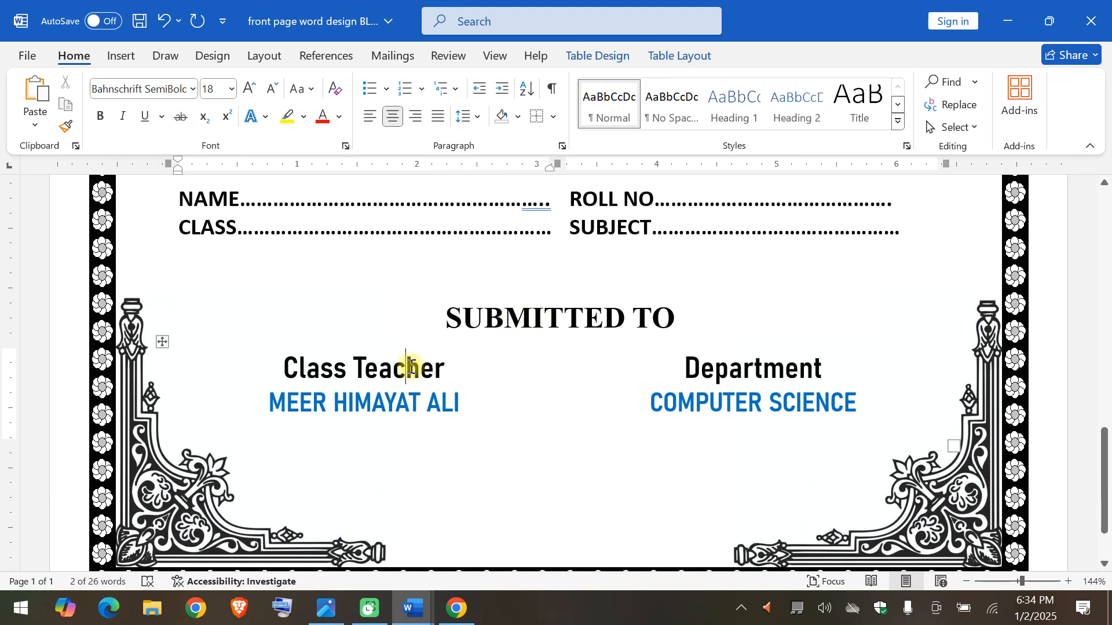
pyautogui.click(163, 342)
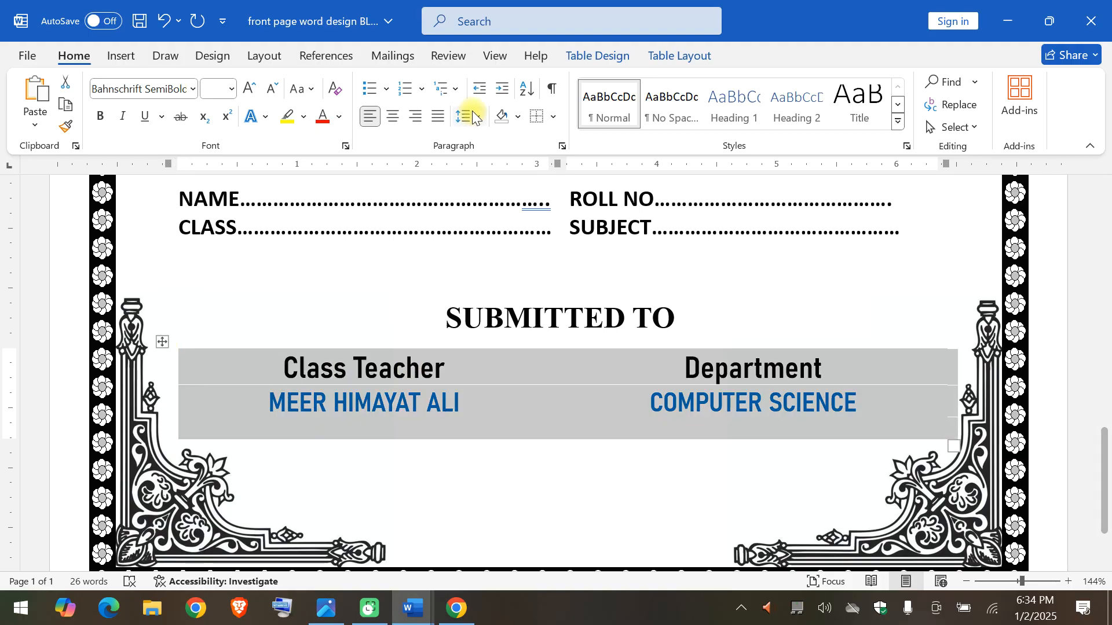
pyautogui.click(554, 116)
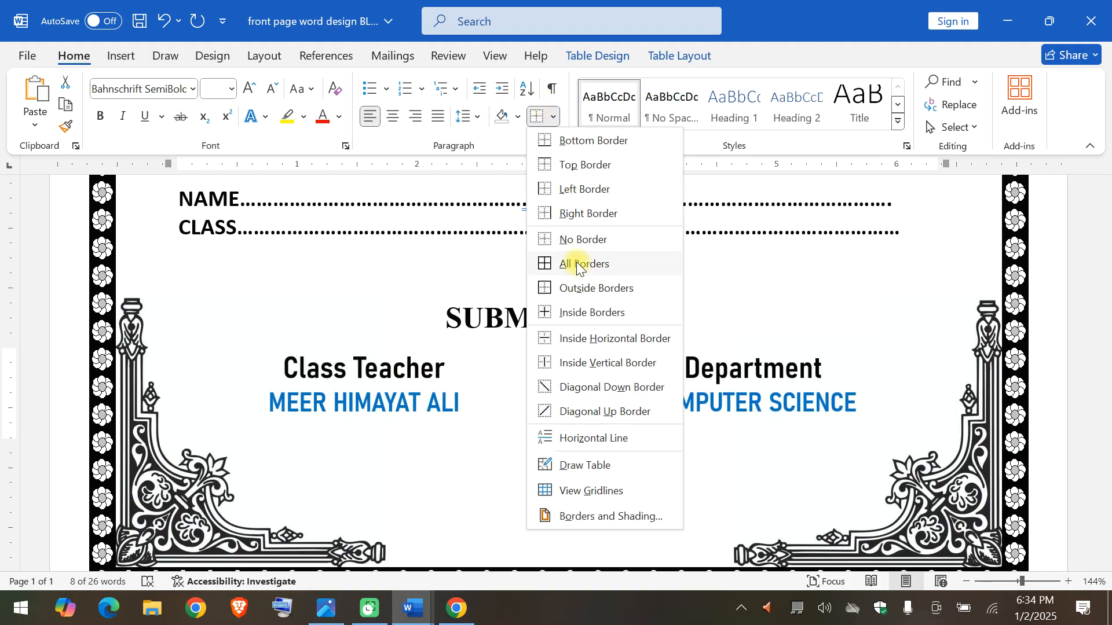
pyautogui.click(577, 261)
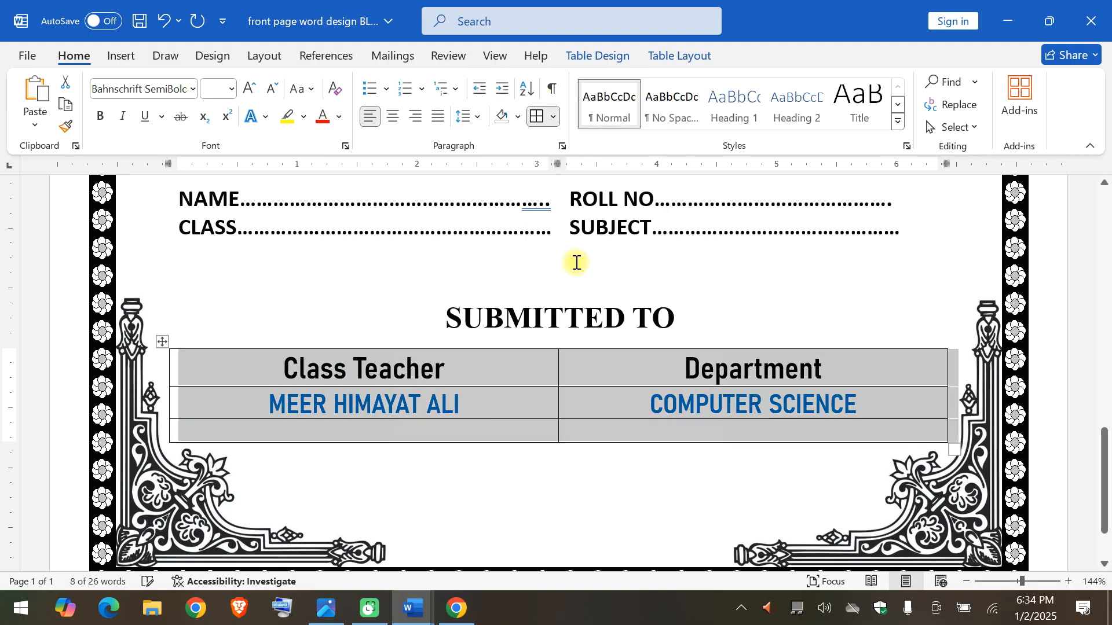
pyautogui.click(554, 116)
pyautogui.click(551, 243)
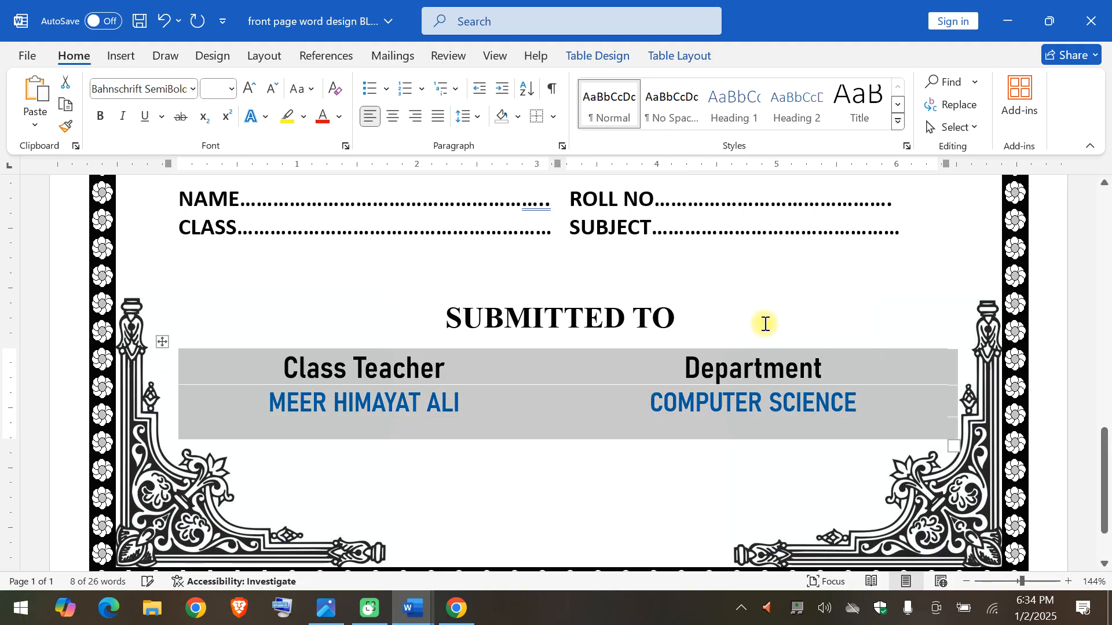
# Deselect the Class Teacher and Department table and review the front page from SUBMITTED TO up to the arched institute title.
pyautogui.click(764, 323)
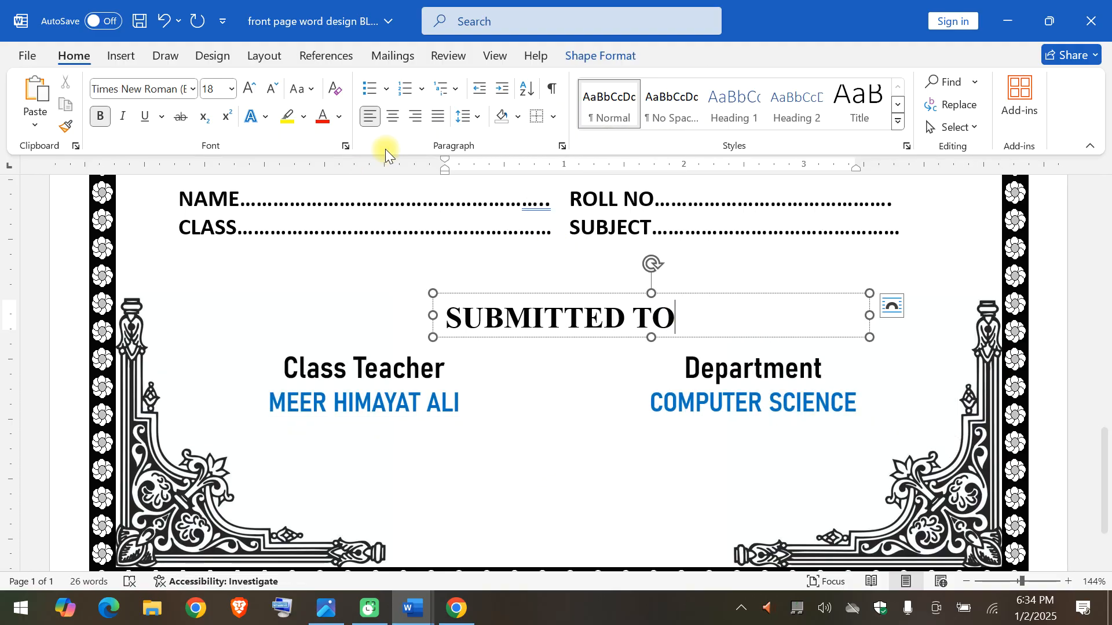
pyautogui.click(316, 330)
pyautogui.scroll(6, 317, 330)
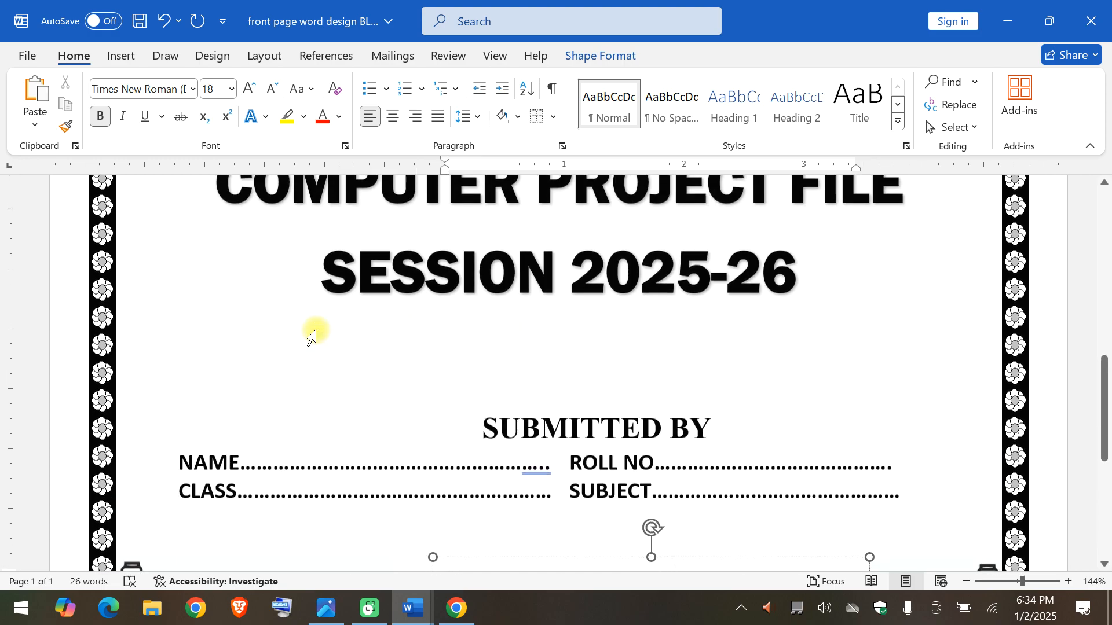
pyautogui.scroll(4, 316, 330)
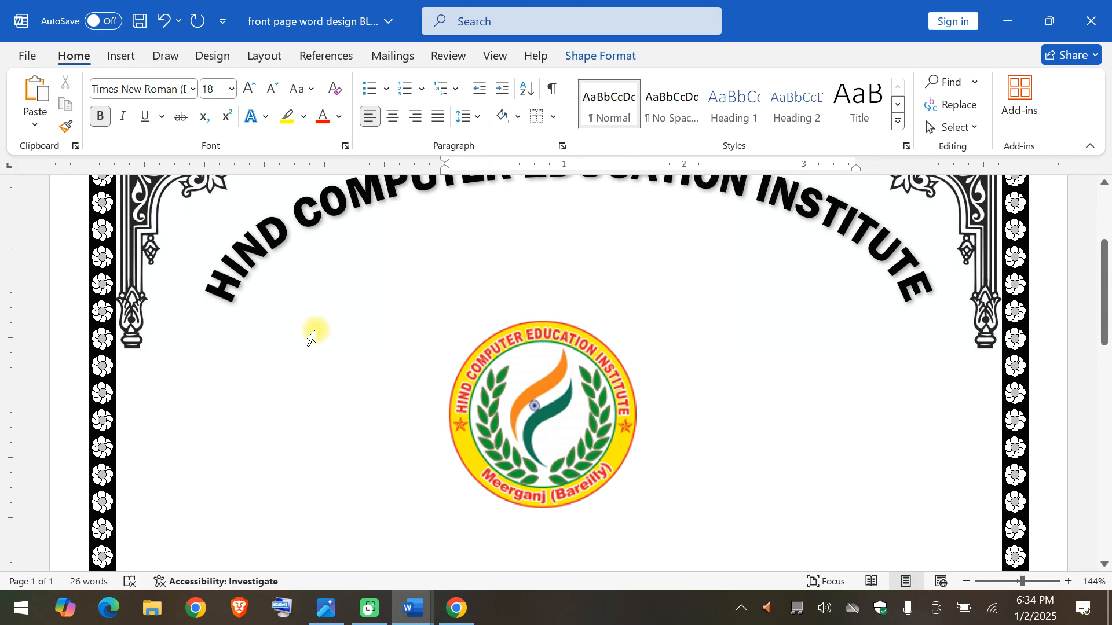
pyautogui.scroll(2, 317, 330)
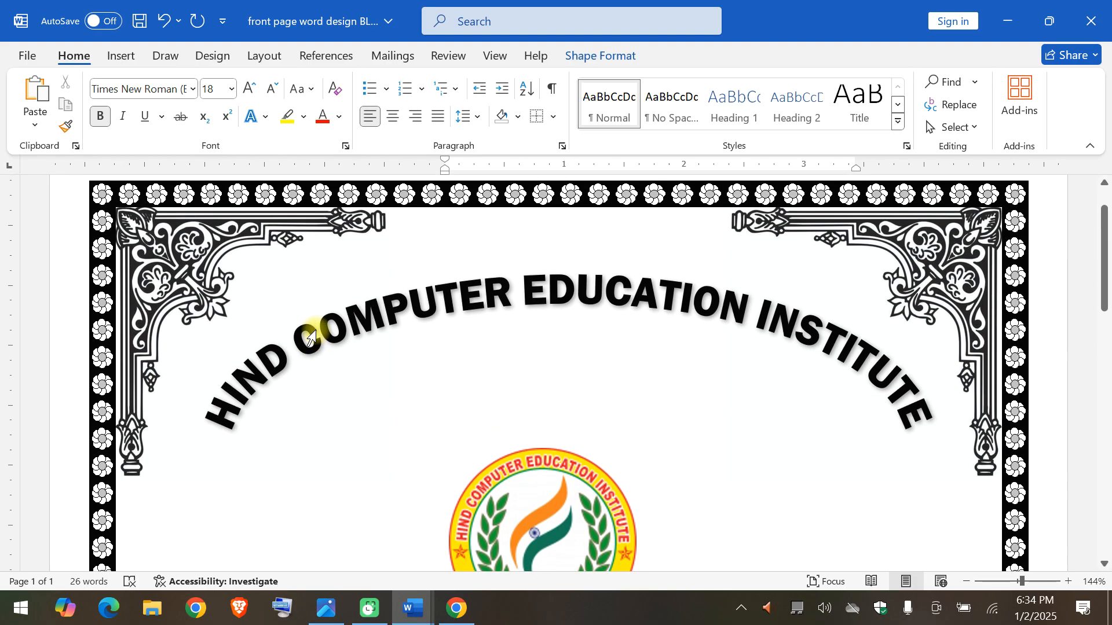
# Check the whole front page in the print preview, return to the document and save it under its existing name.
pyautogui.click(26, 58)
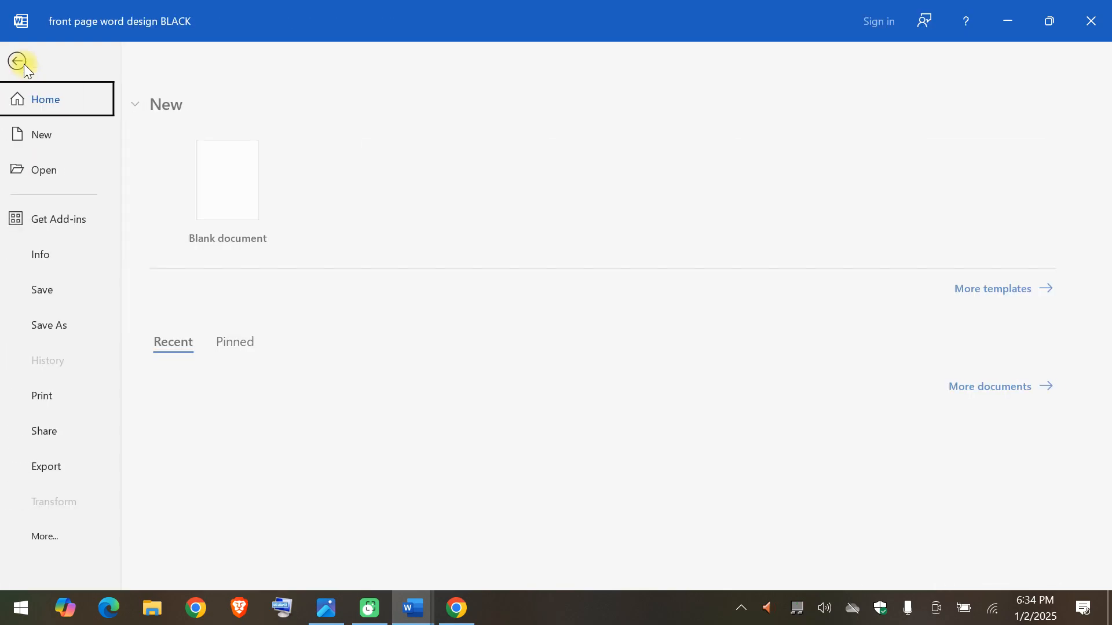
pyautogui.click(67, 328)
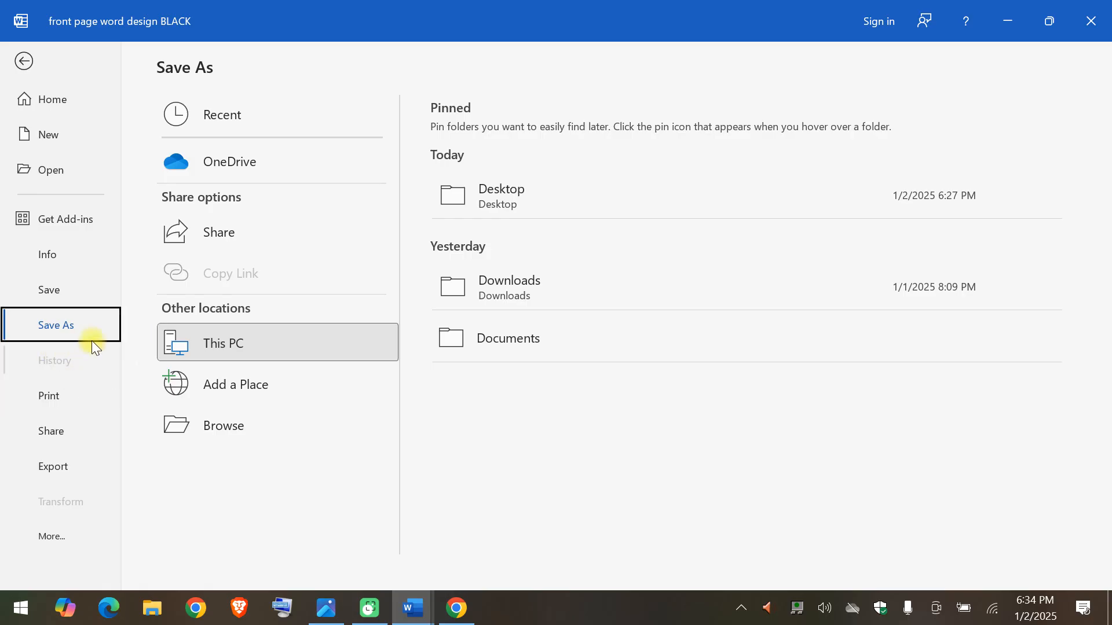
pyautogui.click(50, 383)
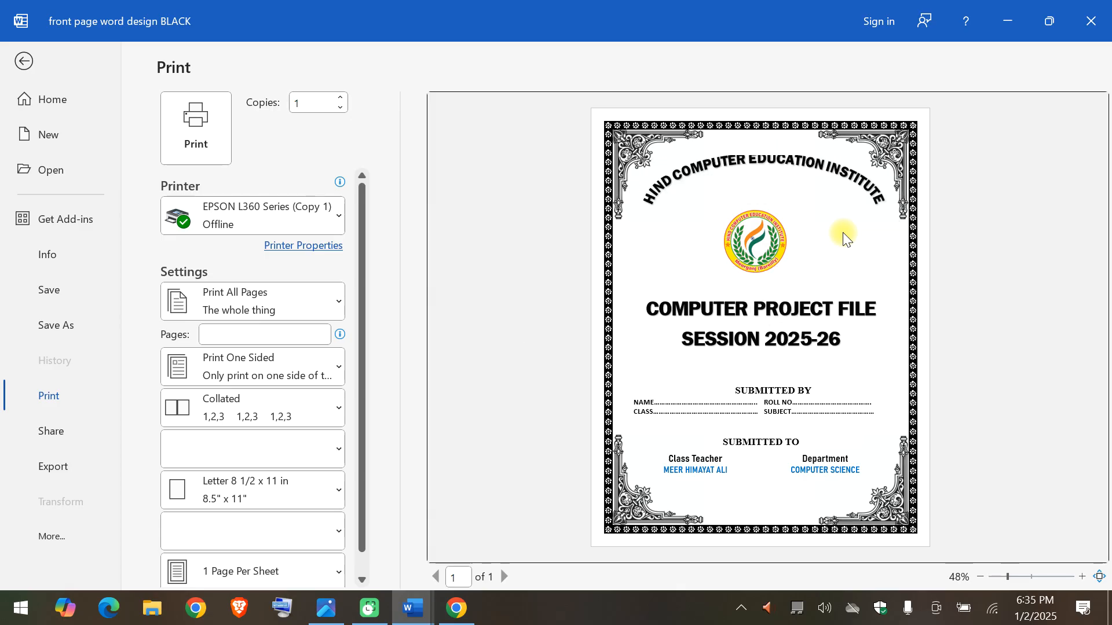
pyautogui.click(32, 64)
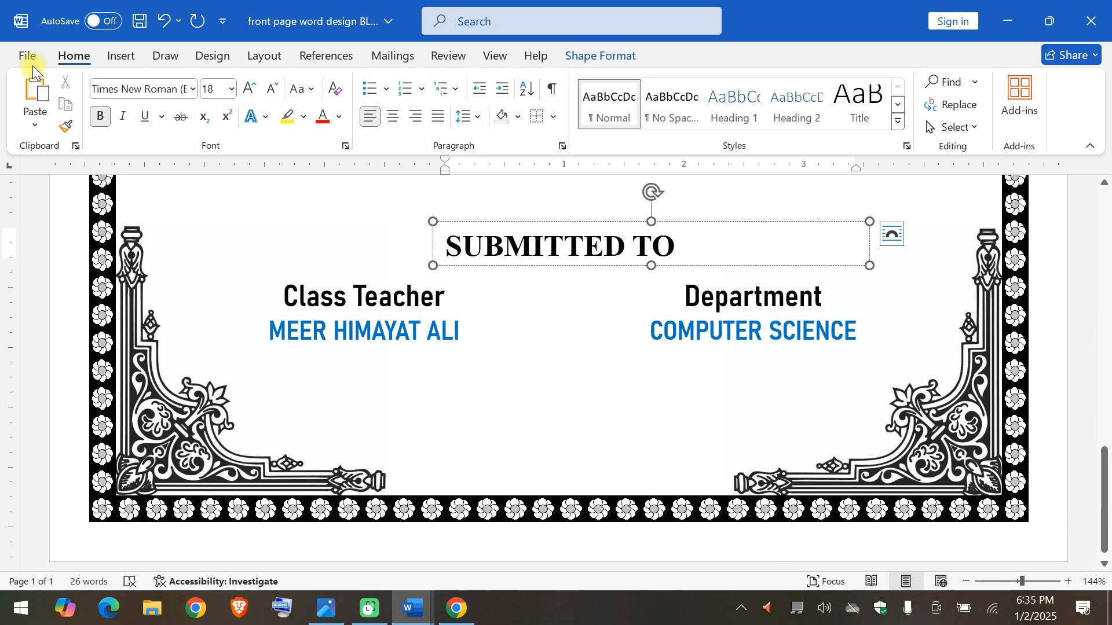
pyautogui.hotkey('ctrl', 's')
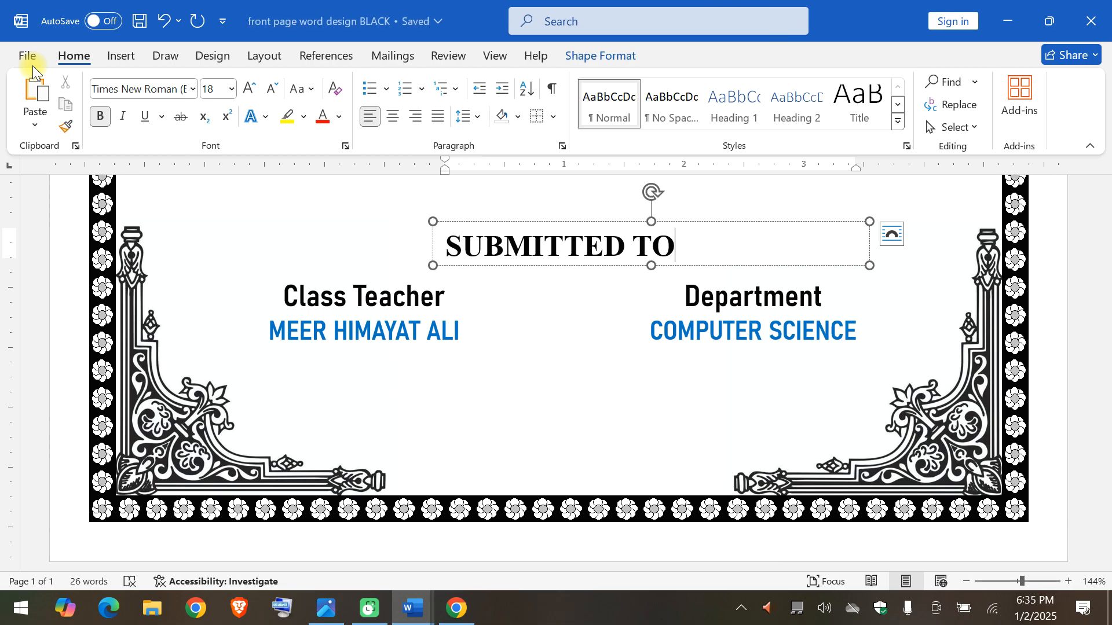